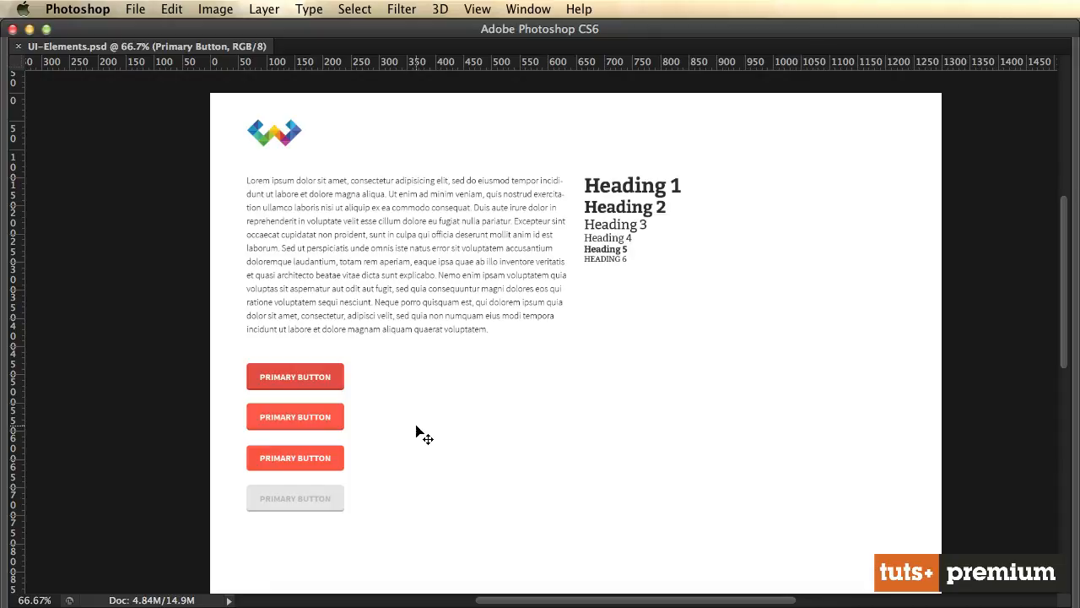
- Collapse the Primary group and create a new layer group named Secondary inside the BUTTONS group
key(super+1)
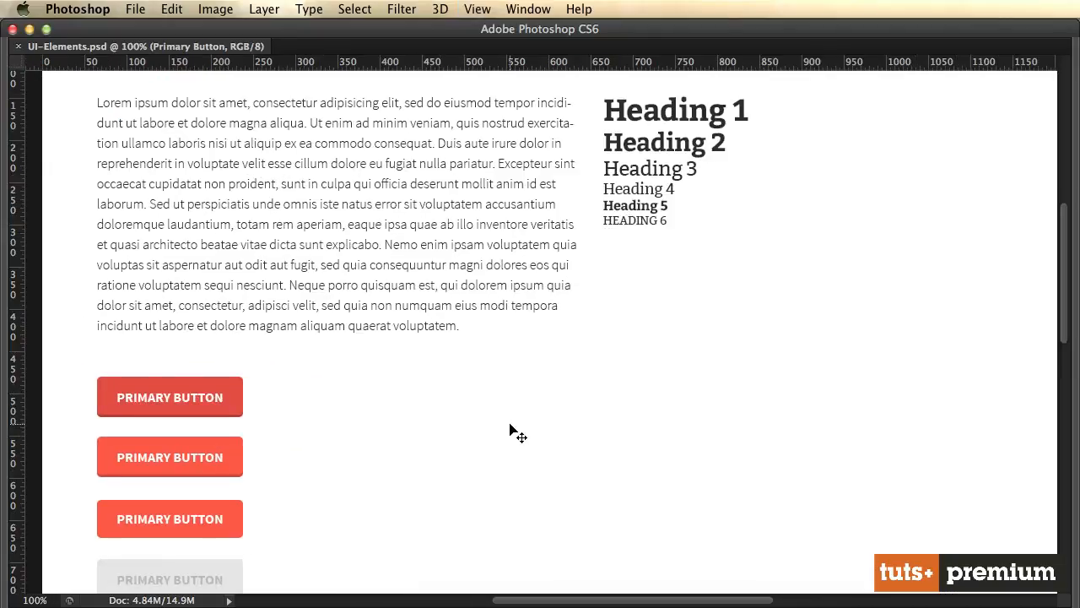
key(Tab)
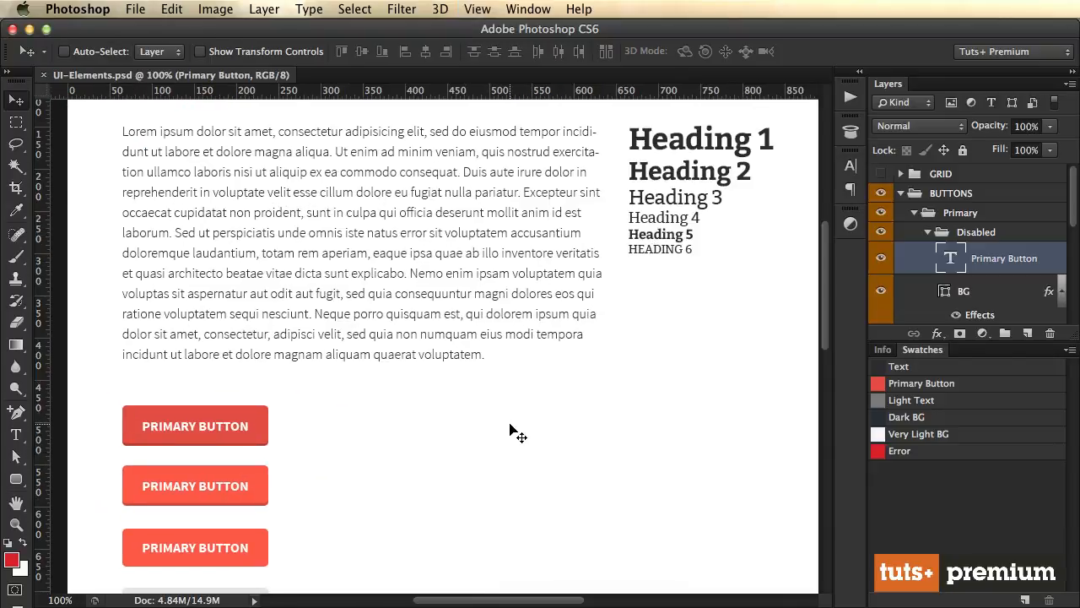
click(928, 233)
click(913, 213)
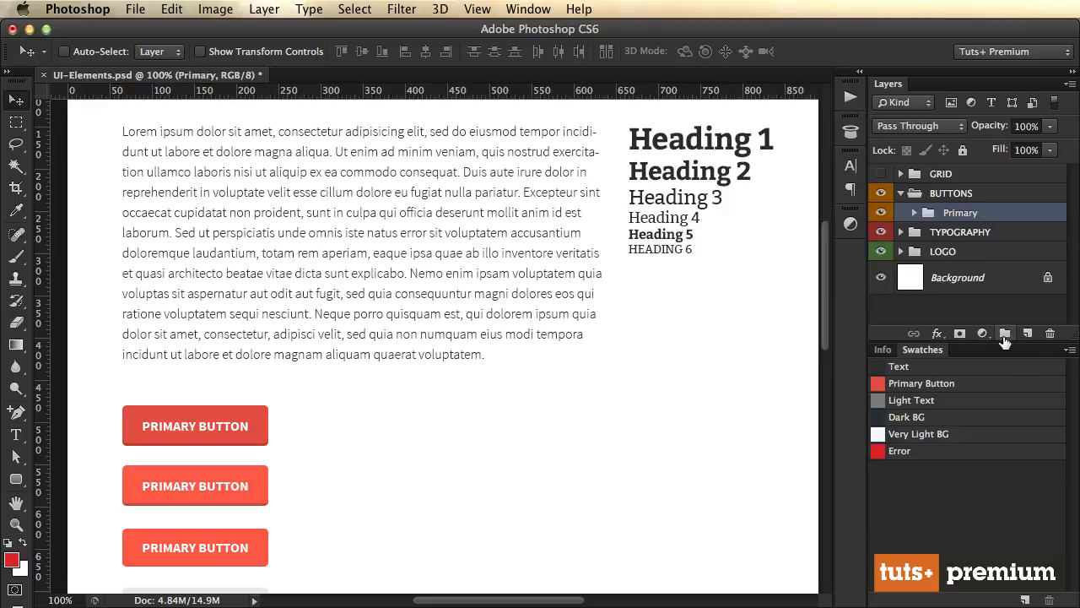
click(1004, 336)
scroll(492, 385, down, 5)
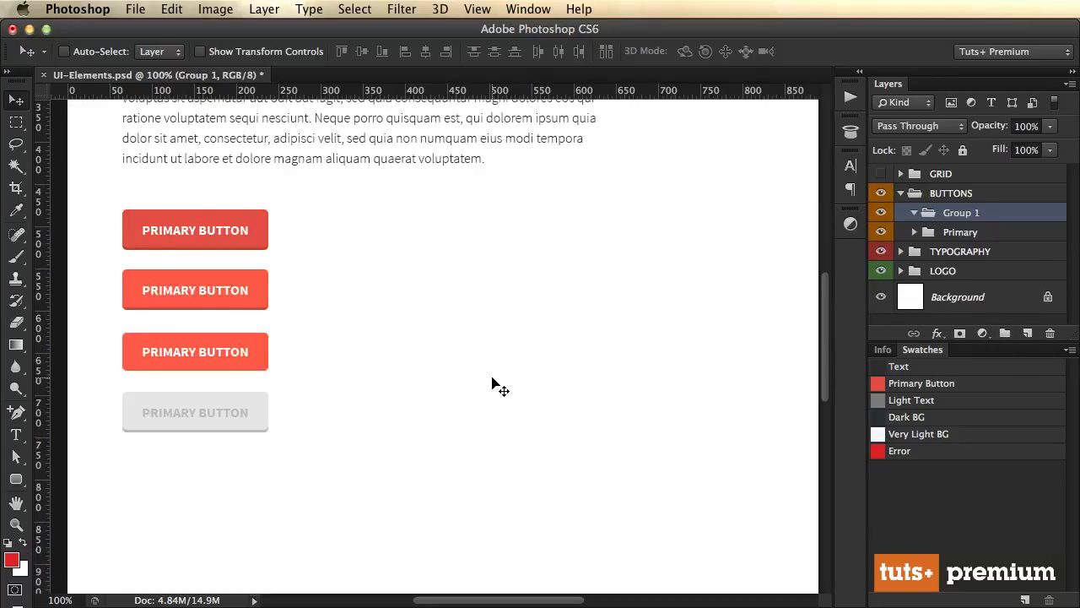
double_click(960, 214)
text(Secondary)
key(Return)
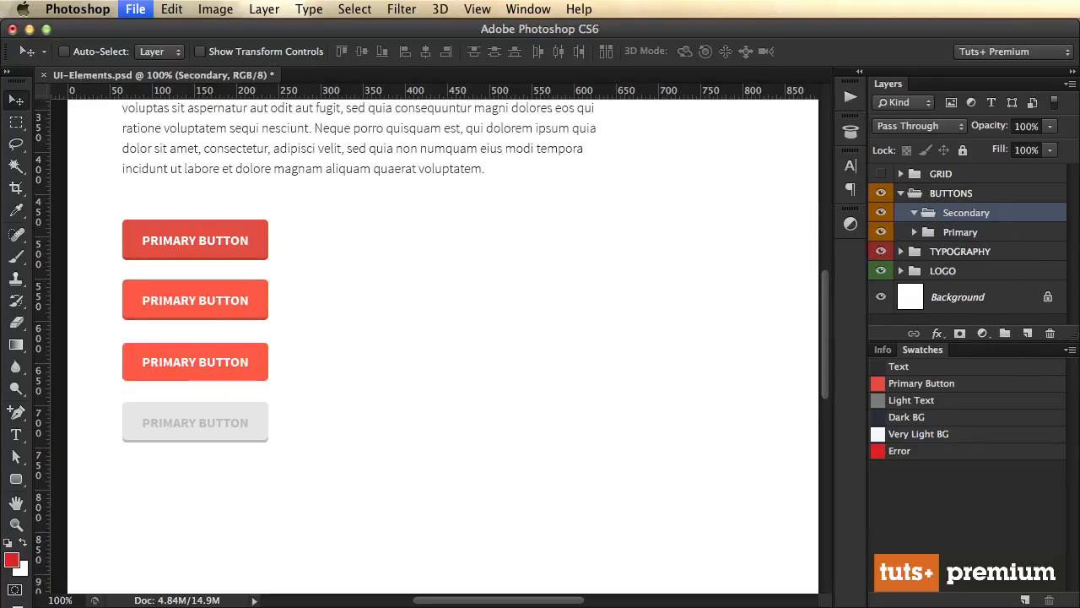
- Create a 100 × 32 px rounded rectangle with a 5 px radius in the empty area beside the primary buttons
drag(15, 487, 63, 488)
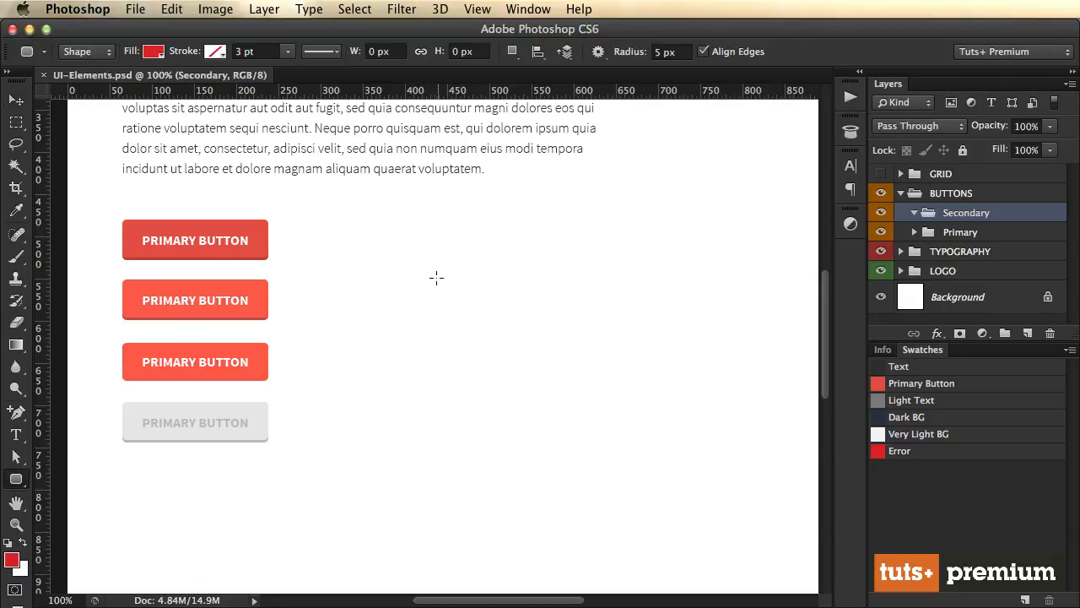
click(577, 279)
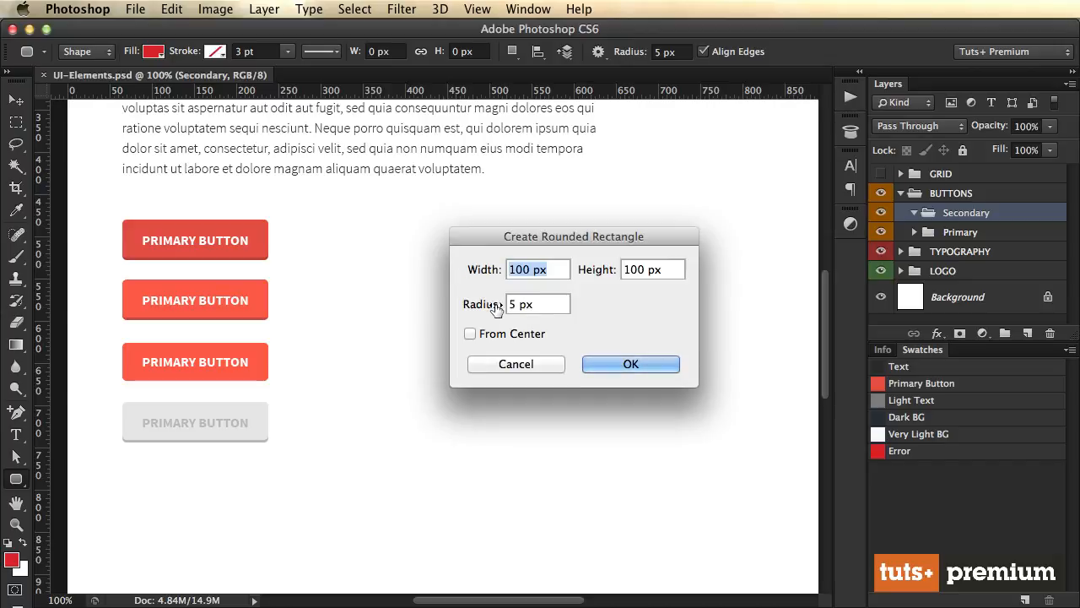
key(Tab)
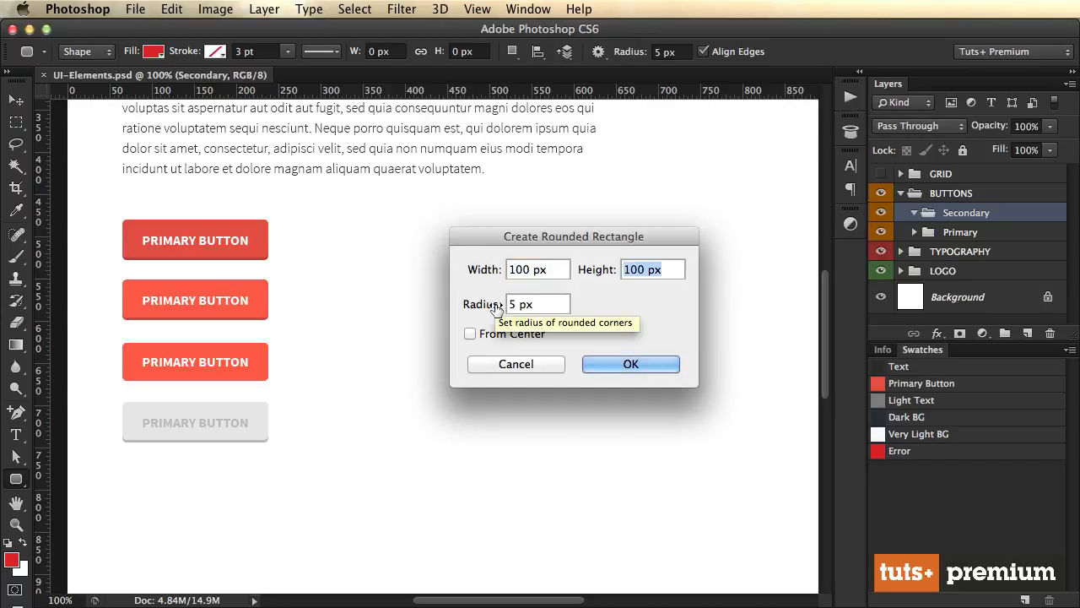
text(32)
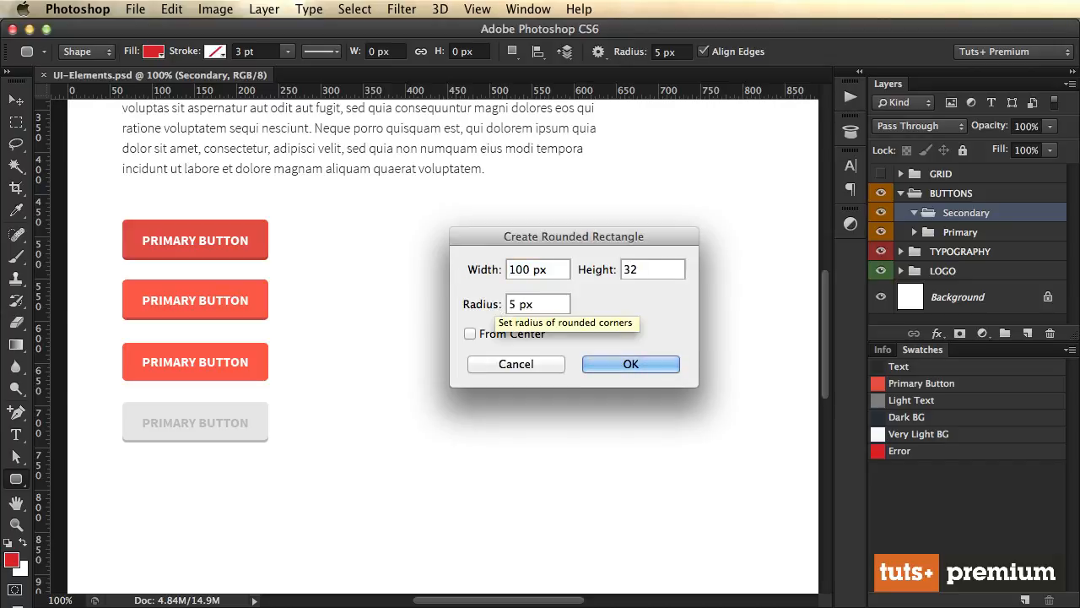
key(Return)
key(v)
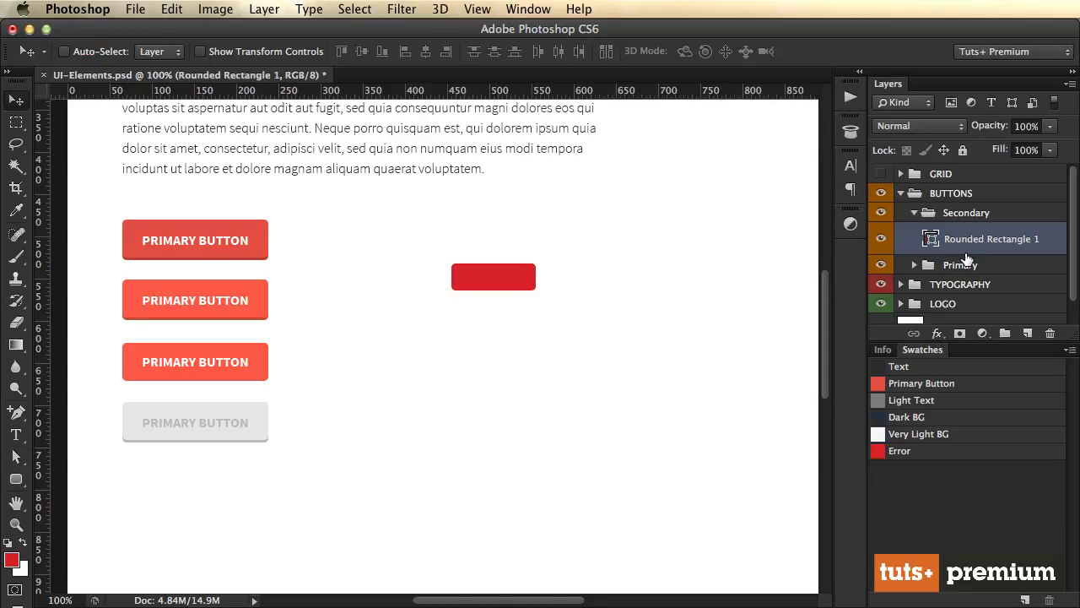
- Rename the rounded rectangle layer as BG and fill it with the Very Light BG swatch
double_click(966, 238)
text(BG)
key(Return)
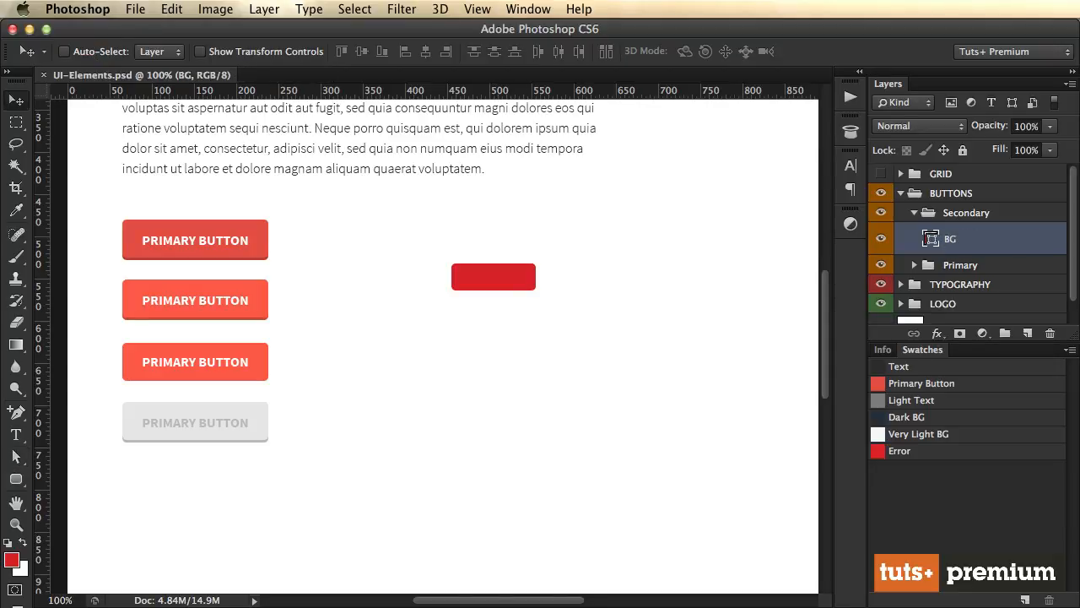
double_click(935, 239)
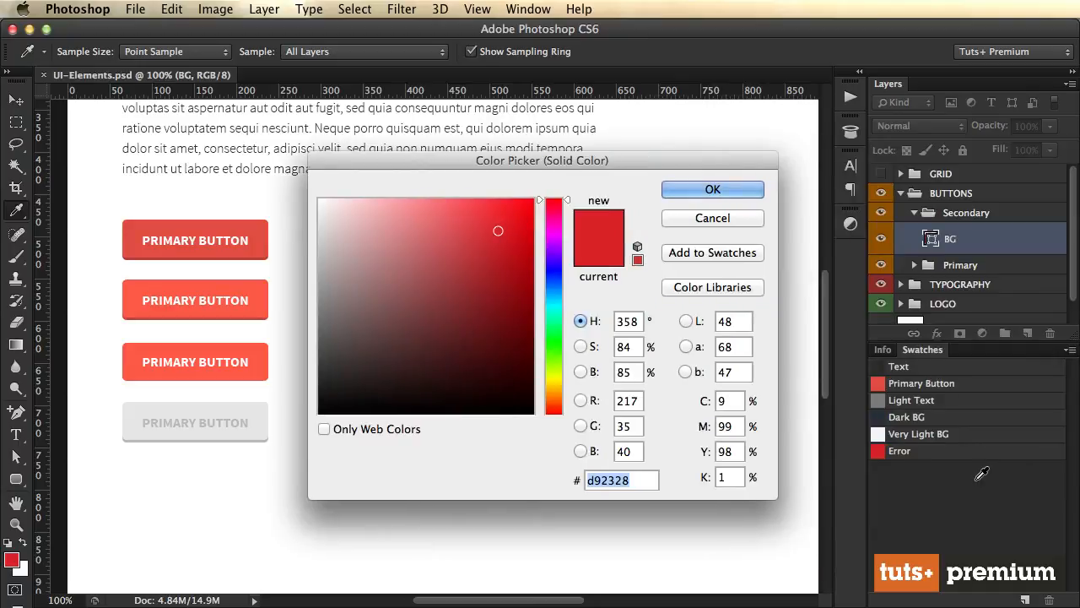
click(937, 435)
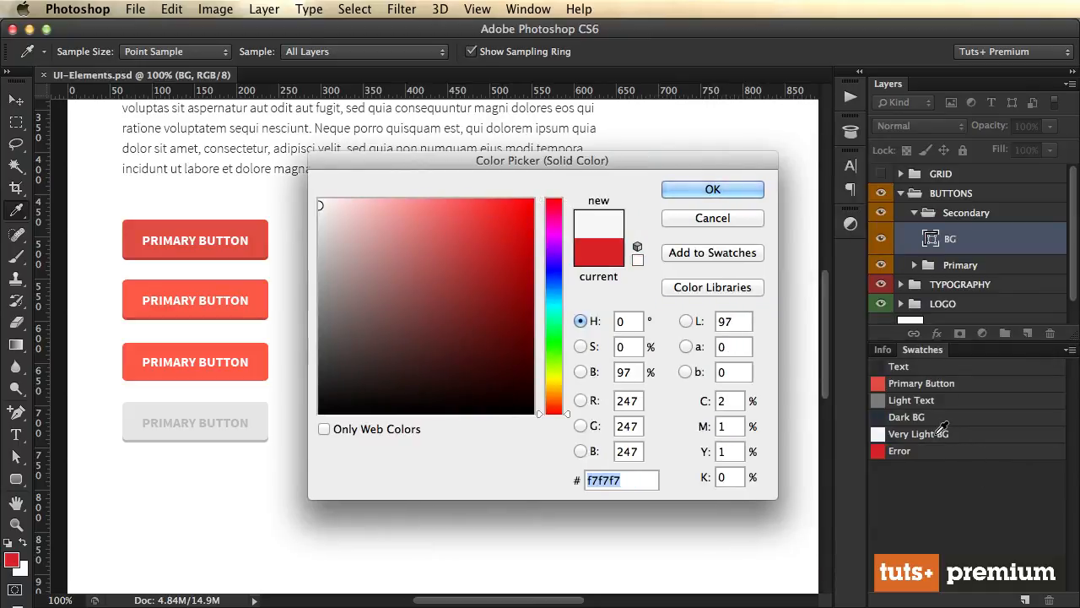
key(Return)
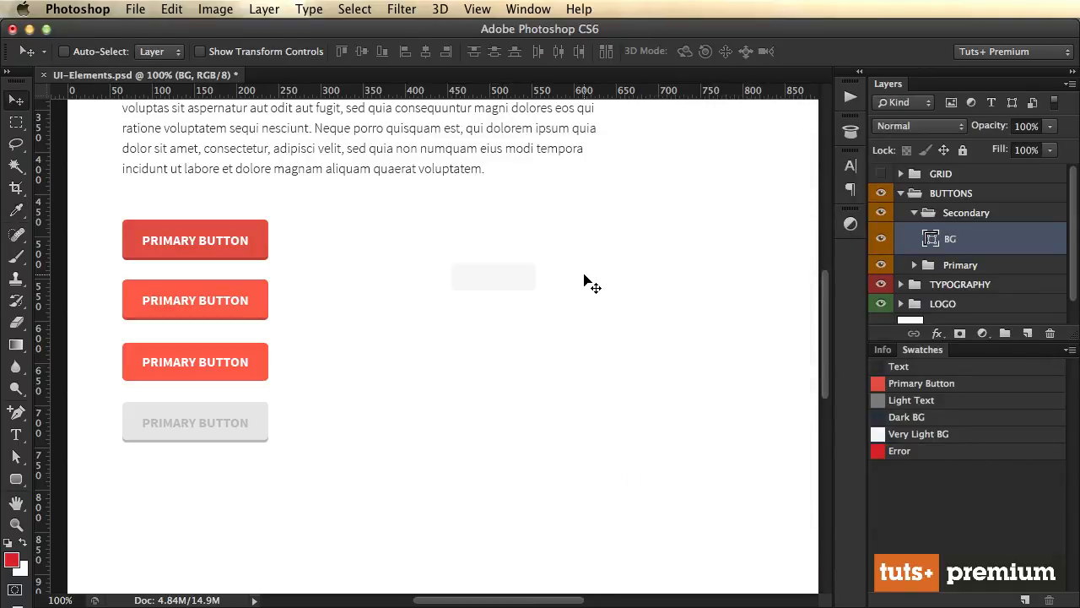
- Widen the BG shape to about 121 px by moving its right-hand anchor points outward
key(a)
click(531, 268)
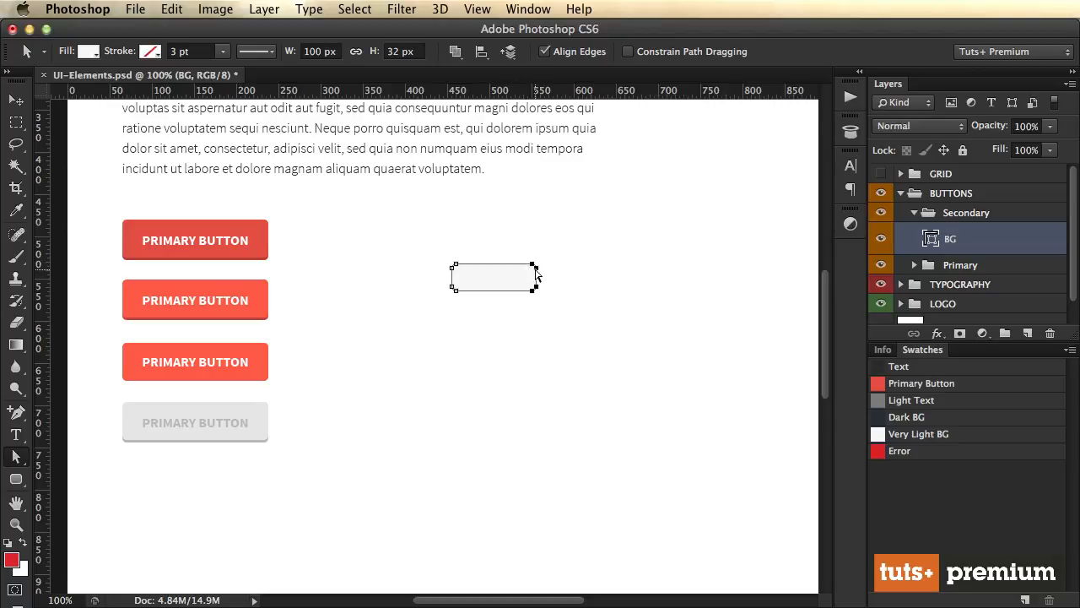
drag(535, 274, 554, 272)
key(v)
- Add a text layer reading "Secondary Button" just below the BG shape
key(t)
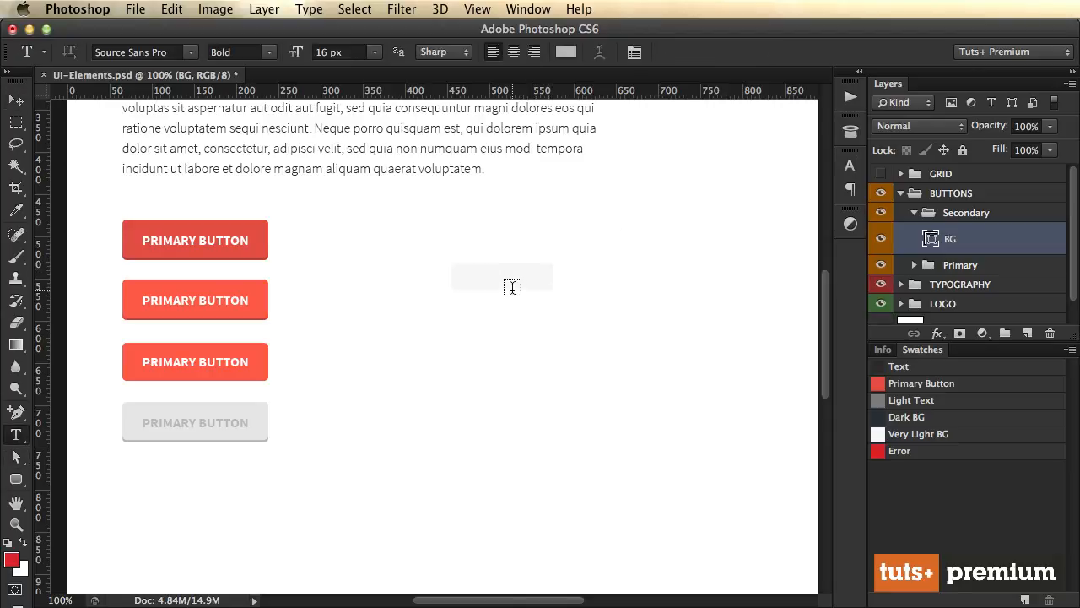
click(499, 309)
text(S)
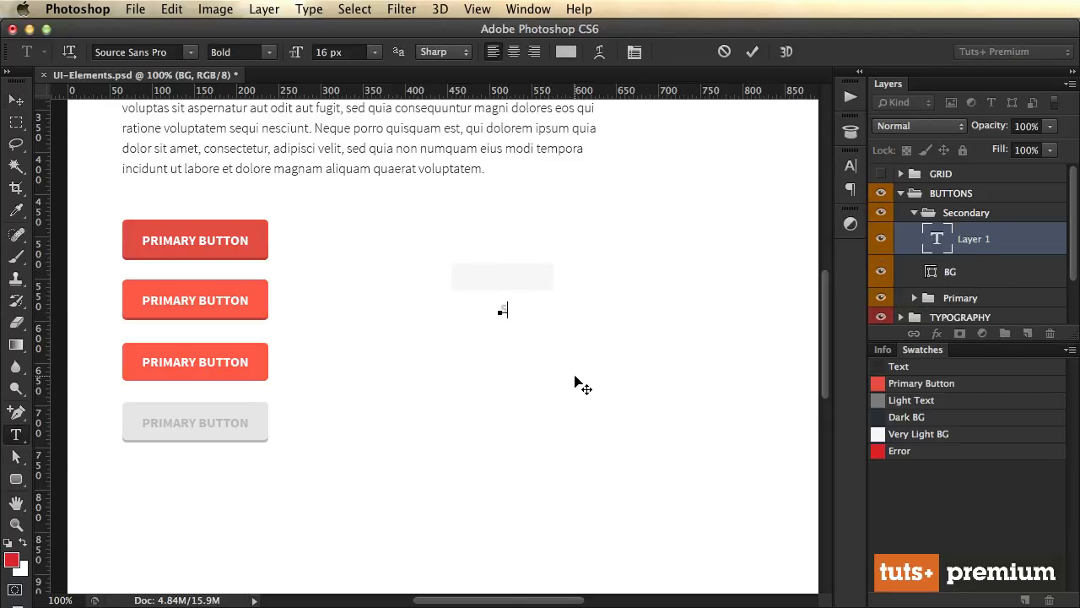
text(ECNODARY BUT)
key(super+a)
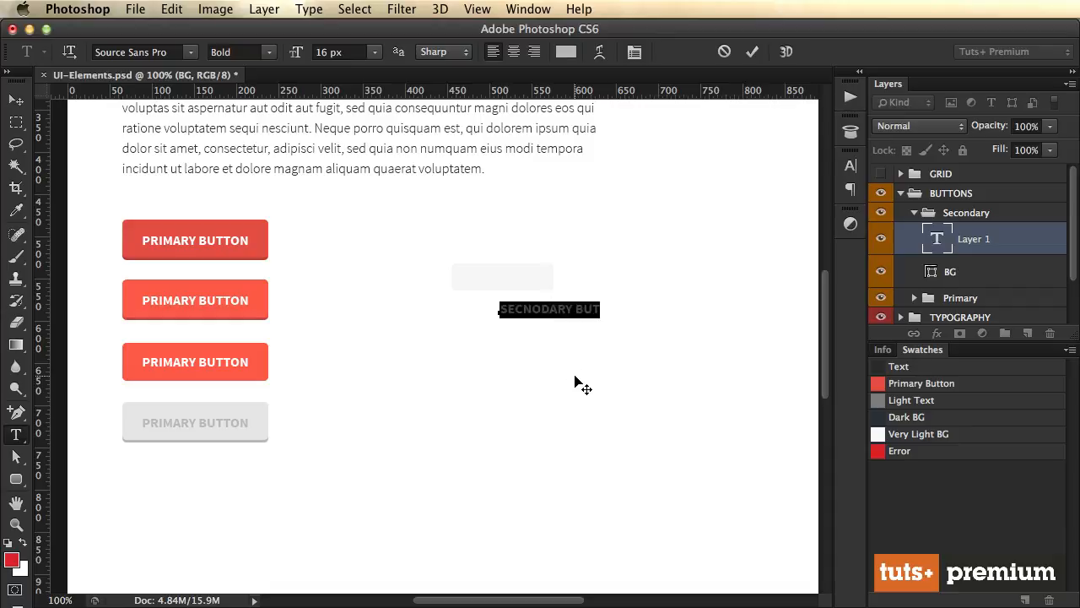
text(SECONDARY BUTTON)
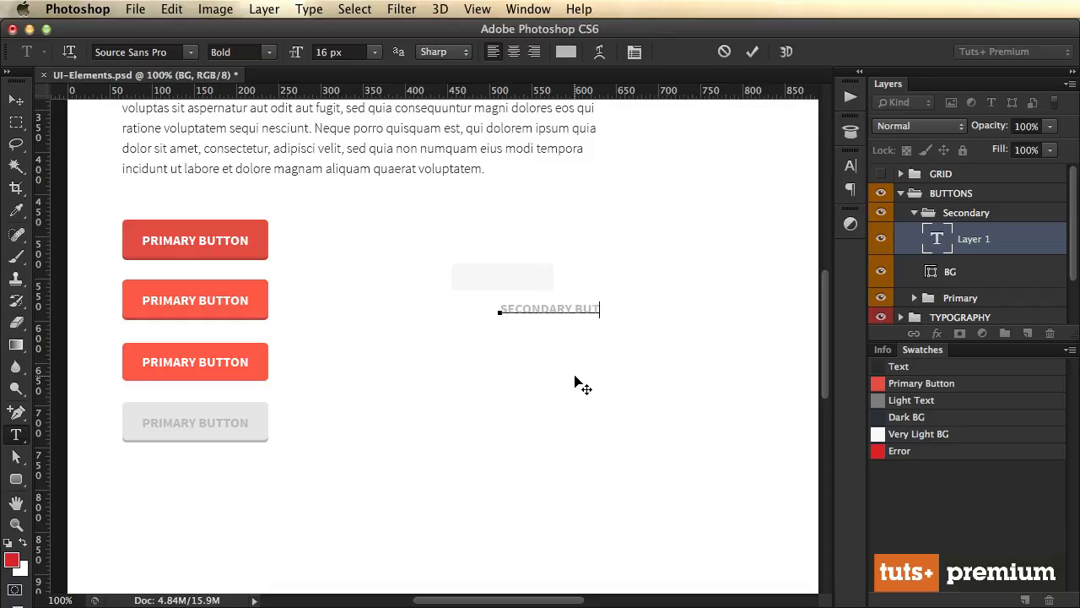
key(super+Return)
key(v)
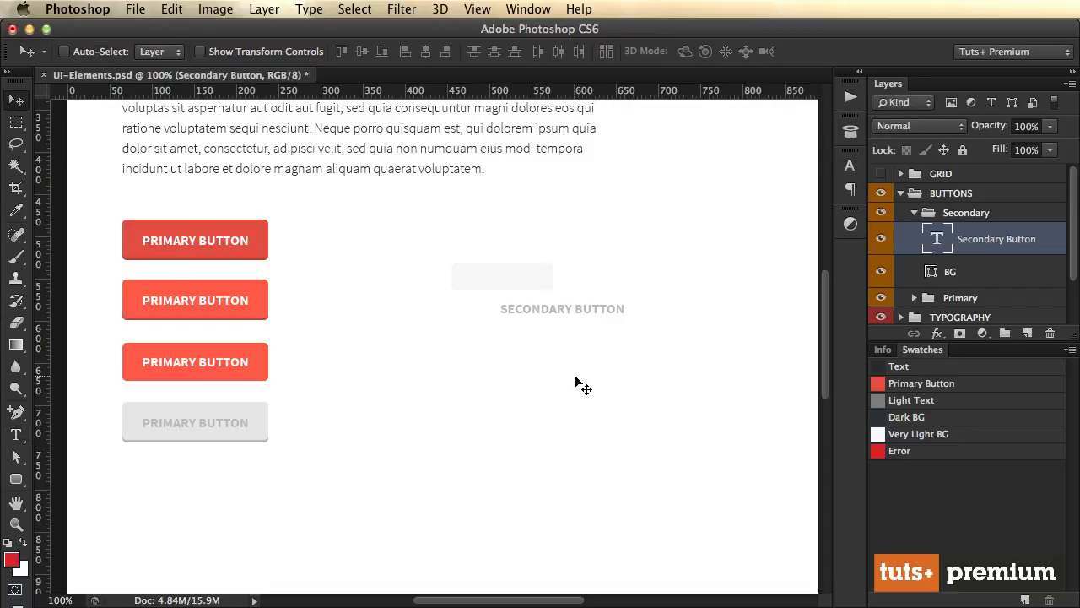
- Recolor the Secondary Button label with the dark Text swatch
key(t)
click(570, 52)
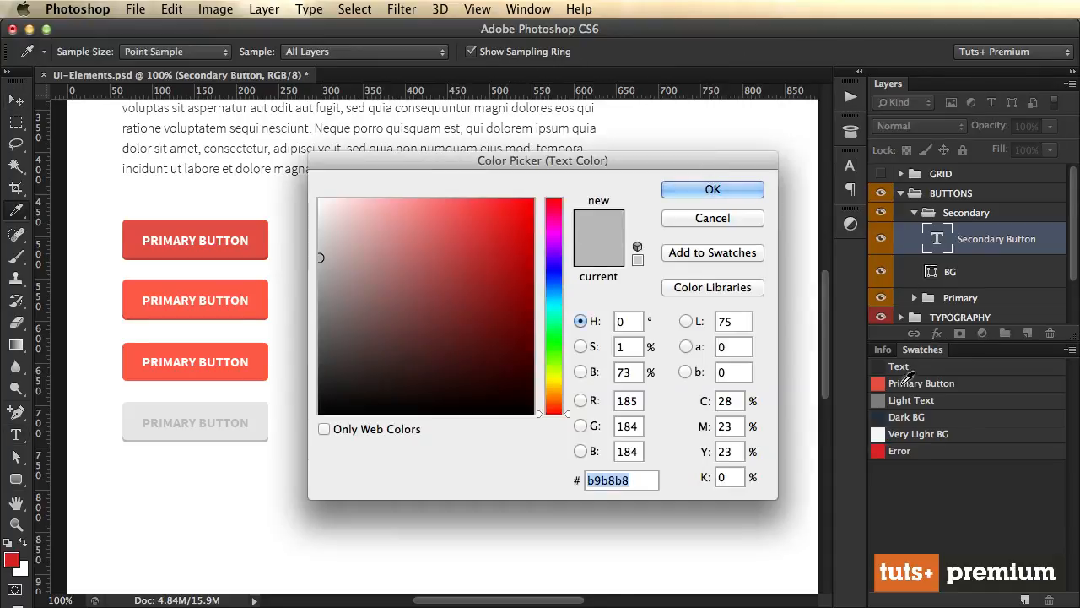
click(883, 363)
key(Return)
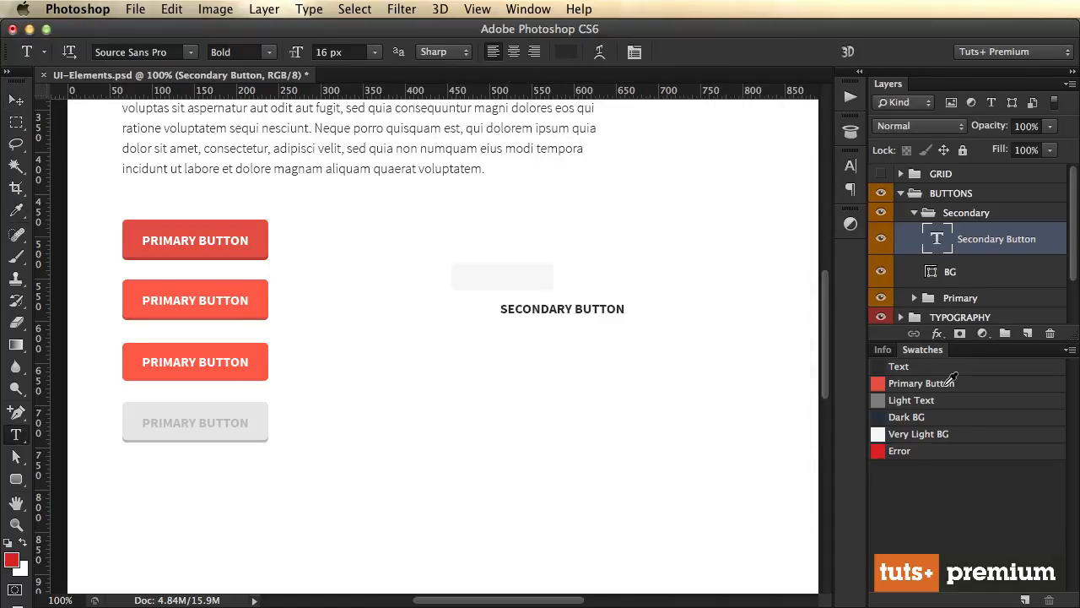
- Set the Secondary Button label to 14 px Source Sans Pro Regular with All Caps turned off
click(577, 312)
key(super+a)
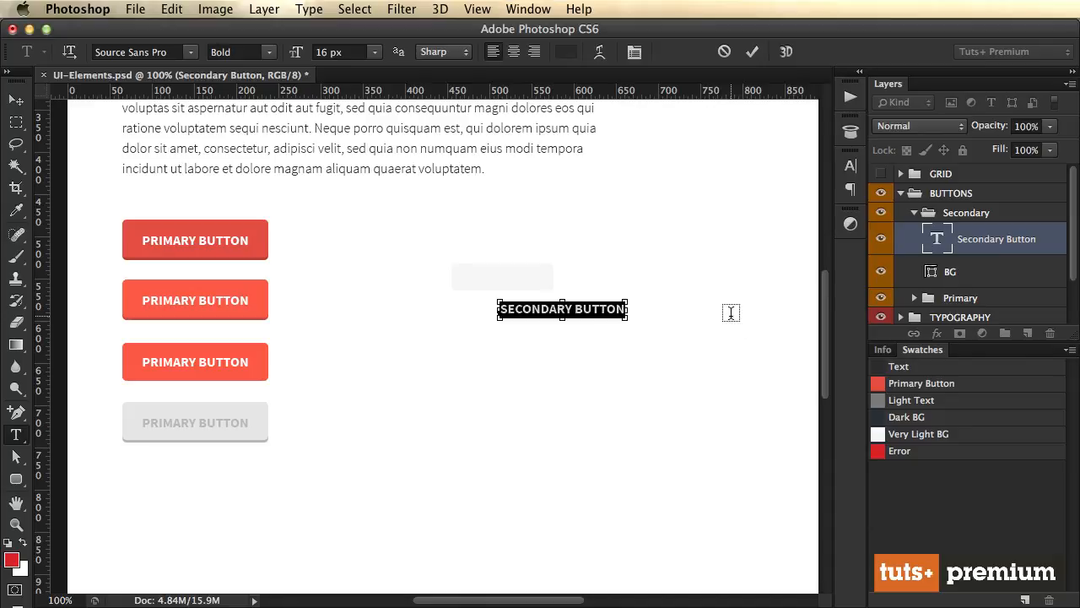
key(super+shift+comma)
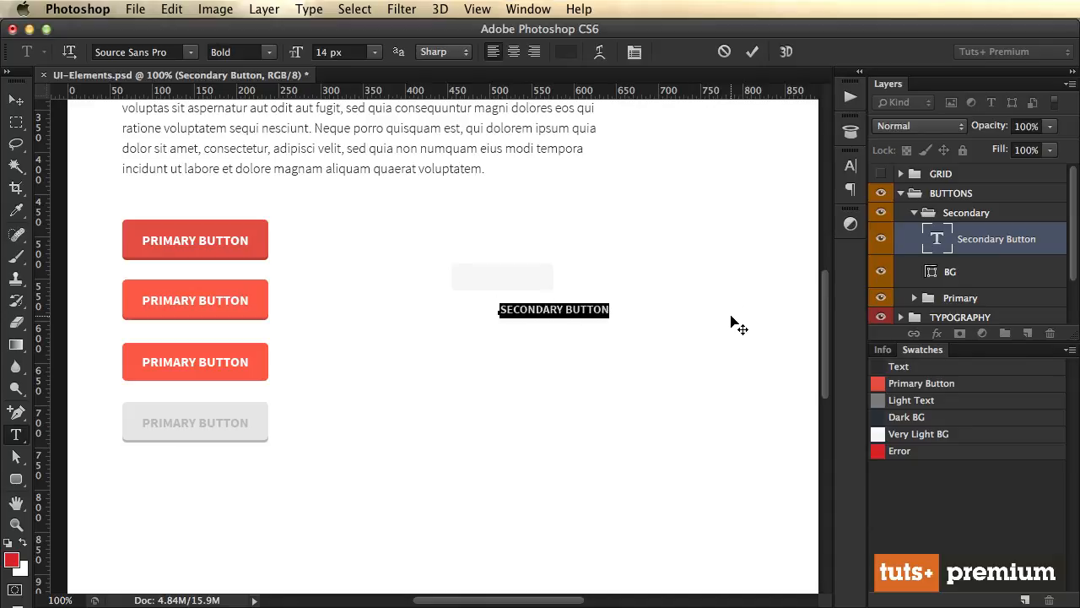
click(851, 166)
click(705, 290)
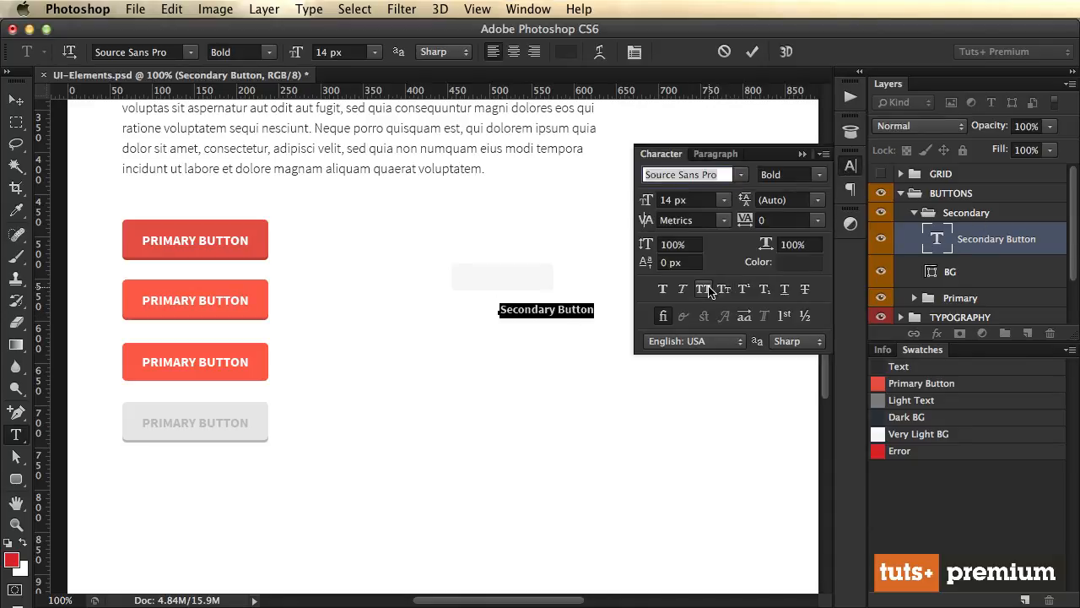
click(802, 157)
click(232, 52)
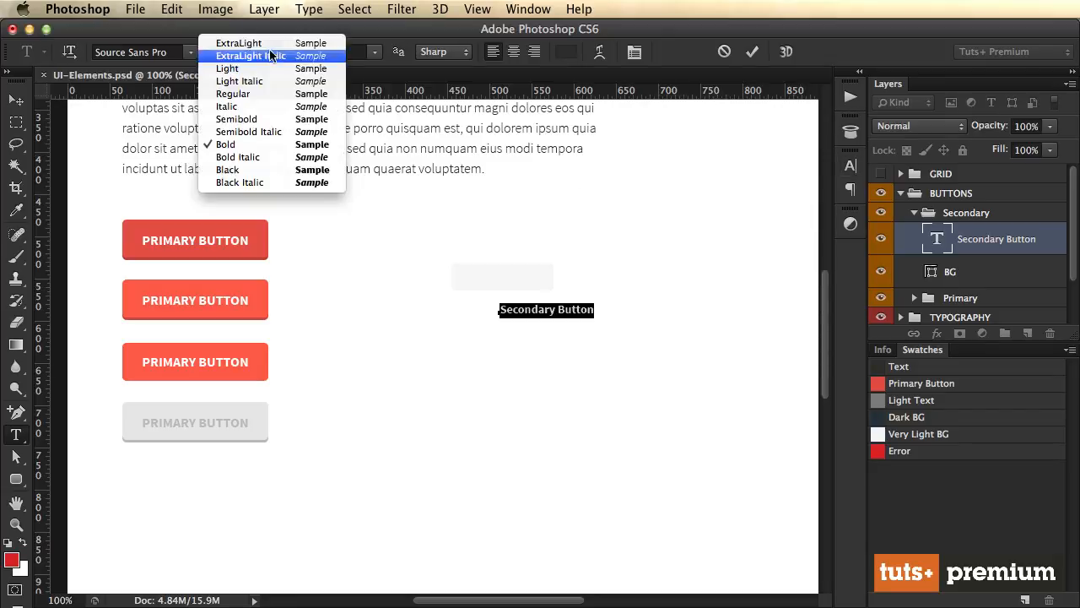
click(245, 94)
key(super+Return)
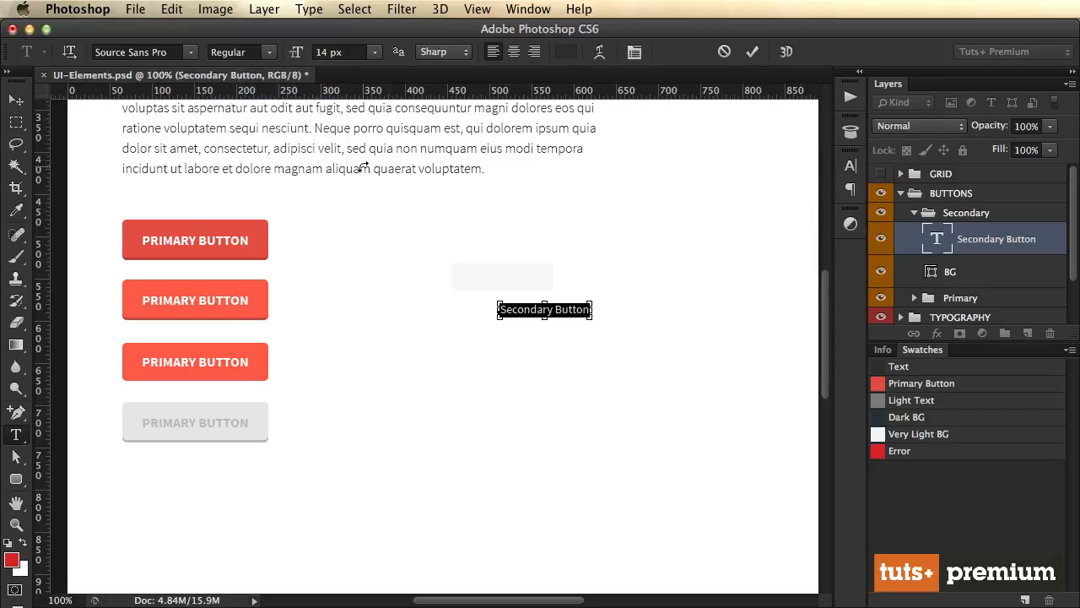
- Position the Secondary Button label inside the BG shape, leaving padding at the shape's left edge
key(v)
drag(573, 295, 560, 361)
key(z)
key(v)
drag(418, 396, 388, 386)
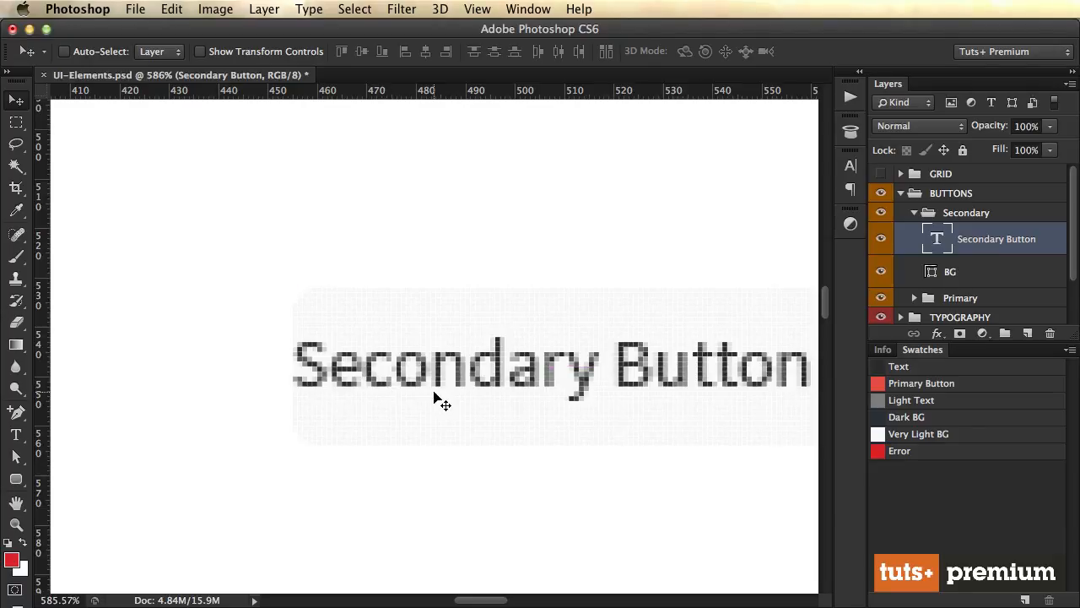
drag(491, 394, 559, 394)
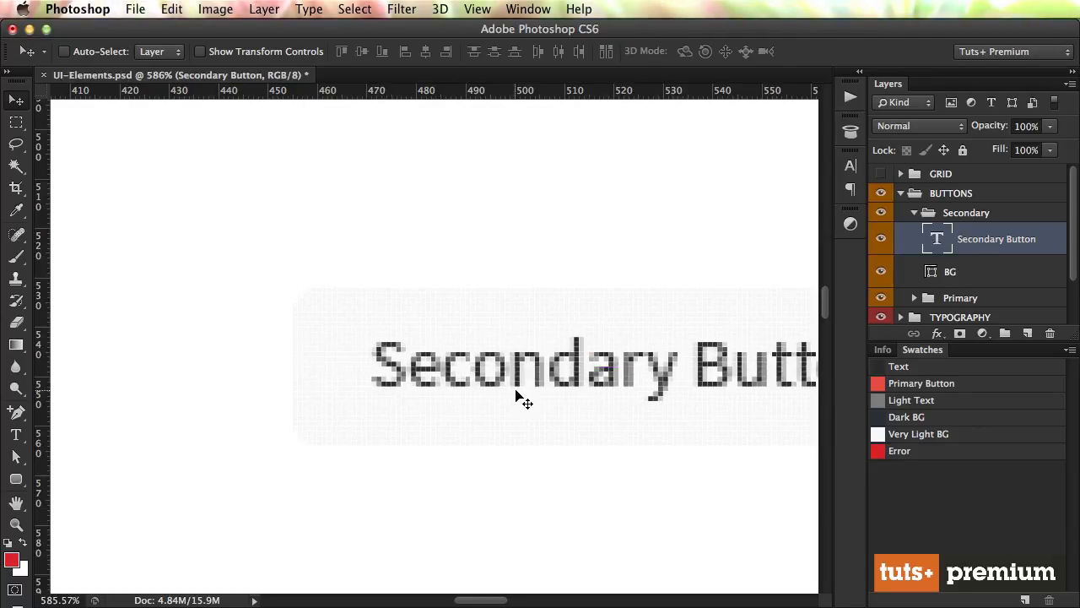
- Extend the BG shape's right side to match the left padding around the label, and save the document
scroll(687, 381, right, 5)
key(a)
click(671, 401)
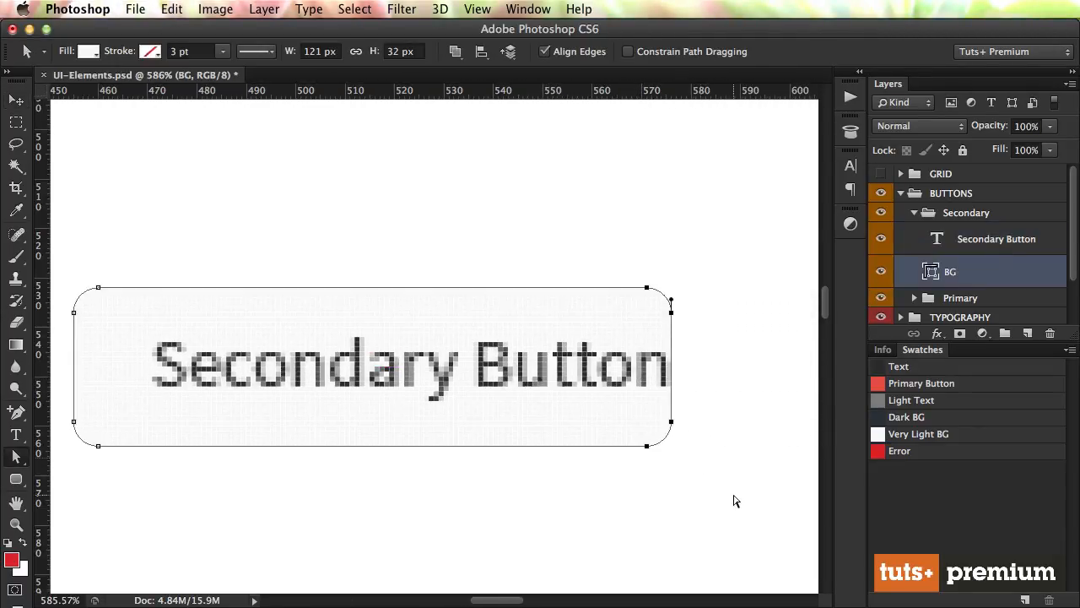
drag(734, 496, 644, 254)
drag(646, 292, 724, 292)
key(v)
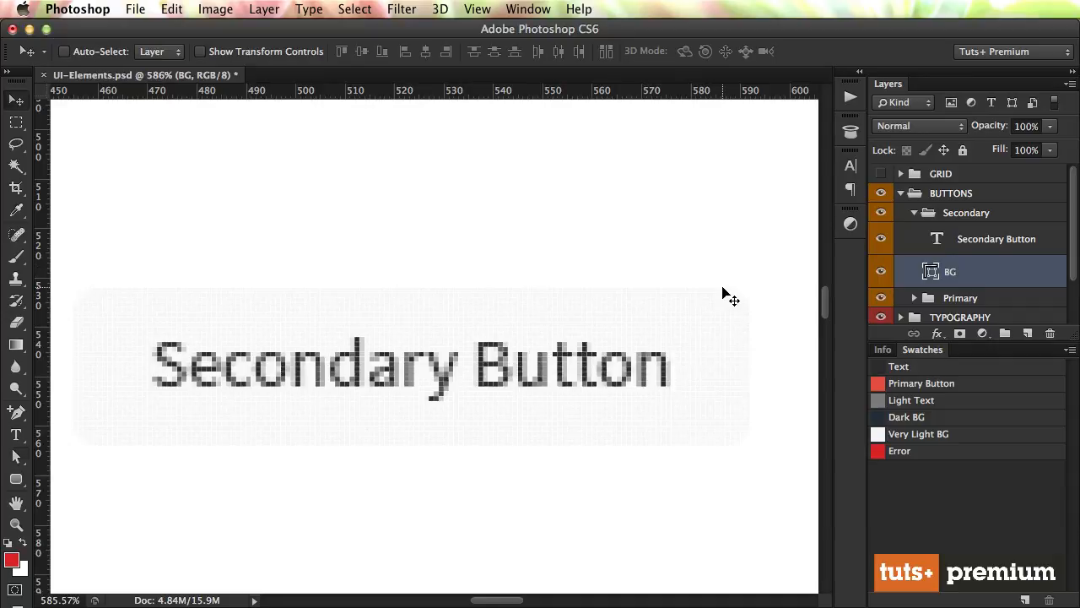
key(super+1)
key(super+s)
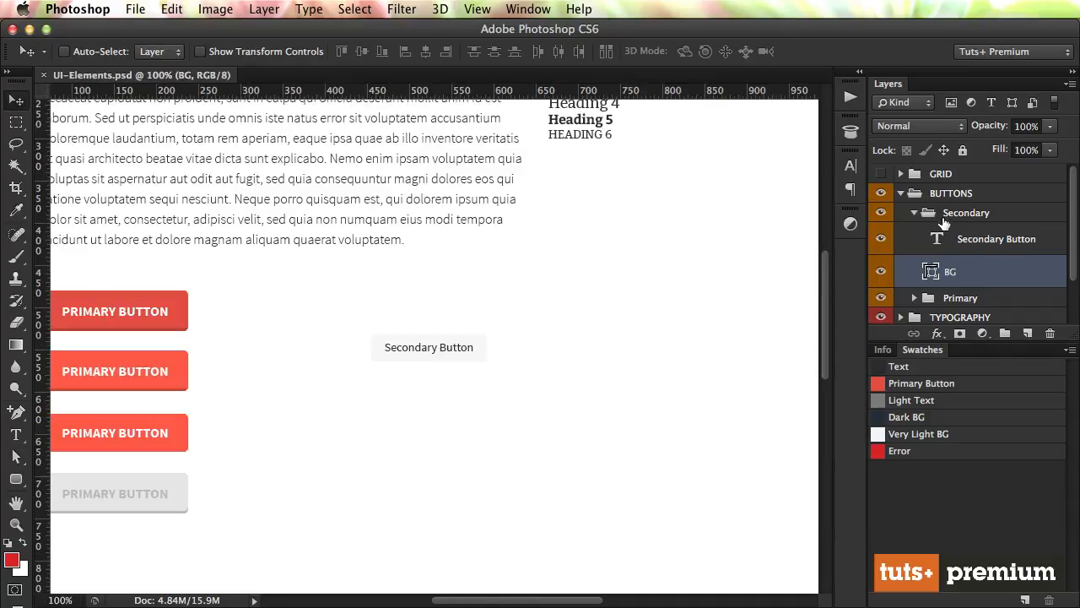
- Group the Secondary Button label and BG layers as Out, and save the document
shift+click(974, 240)
key(super+g)
double_click(966, 232)
text(O)
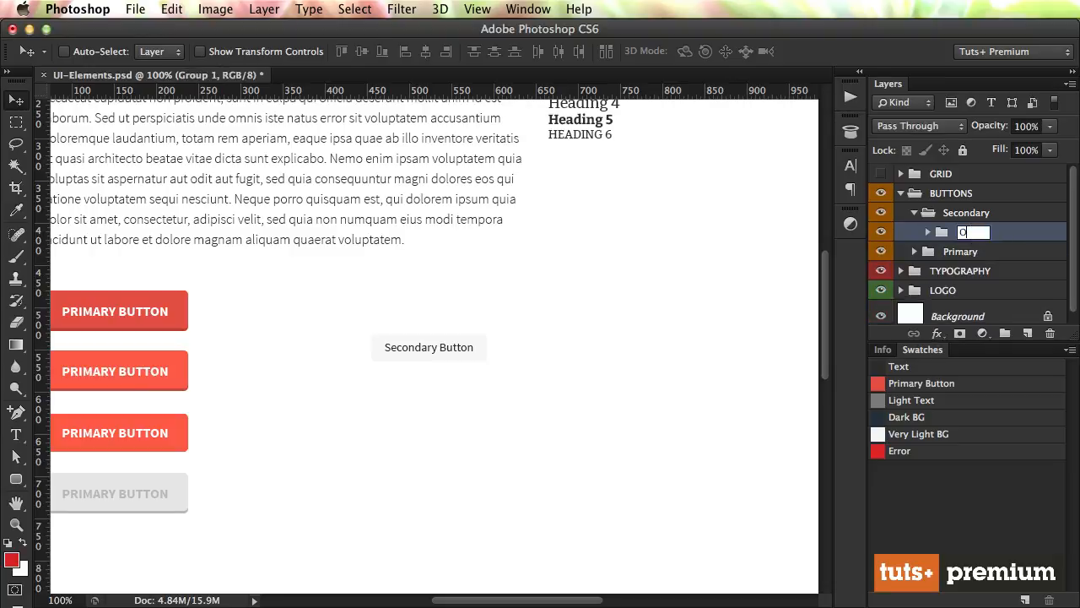
text(ut)
key(Return)
key(super+s)
- Move the Out group so the button's left edge meets a grid column and its top lines up with the first primary button
scroll(401, 314, left, 3)
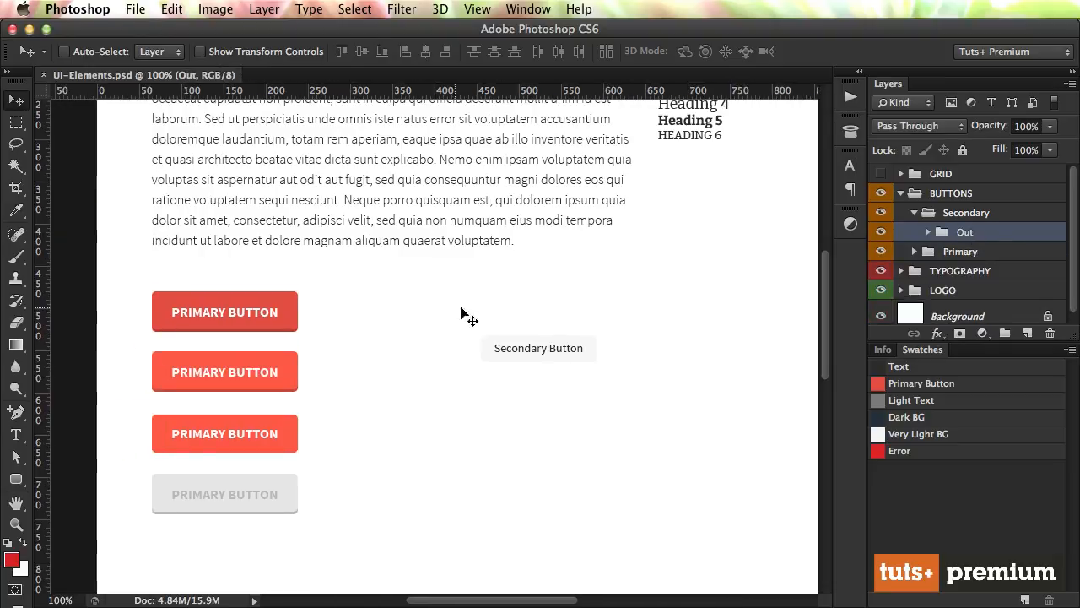
drag(560, 359, 485, 340)
key(F2)
key(super+space)
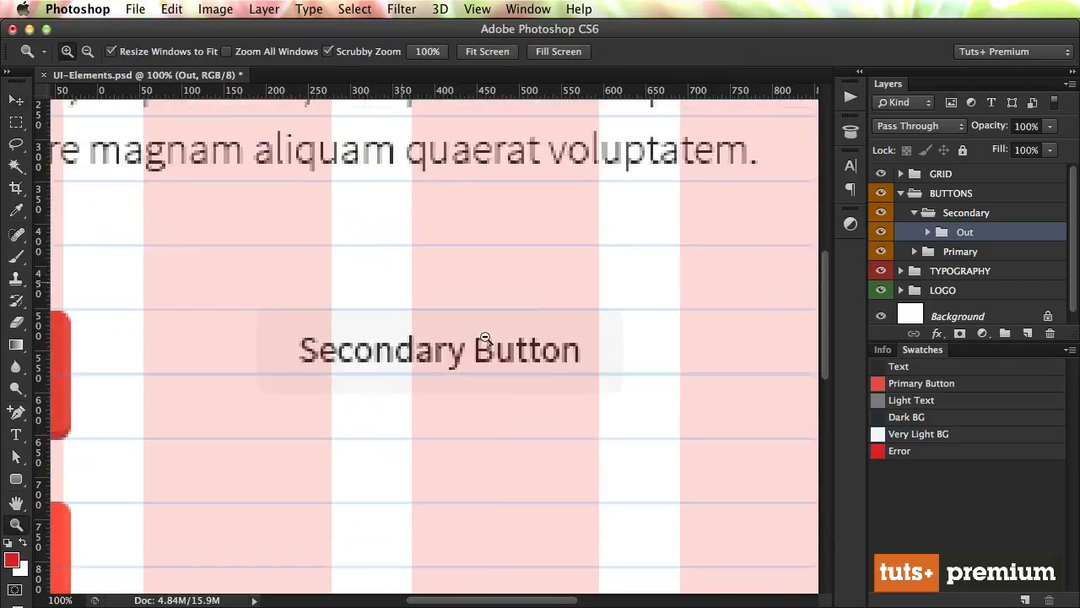
drag(396, 366, 552, 368)
key(super+1)
key(F2)
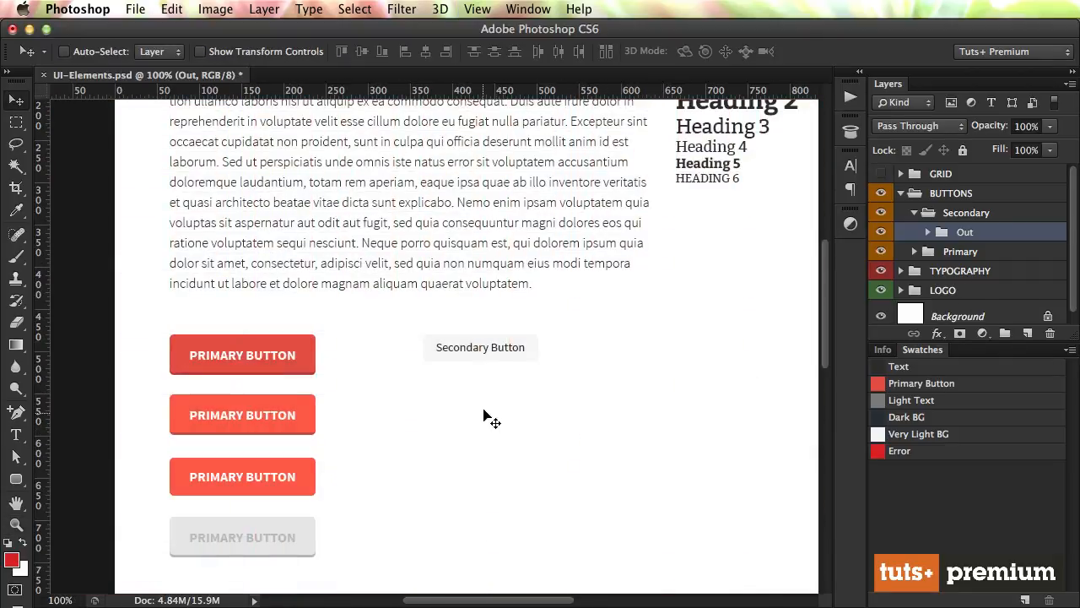
- Duplicate the Out group three times down the column, rename the copies Disabled, Down and Over, and save the document
scroll(489, 417, down, 3)
drag(505, 262, 518, 394)
double_click(993, 233)
text(Dis)
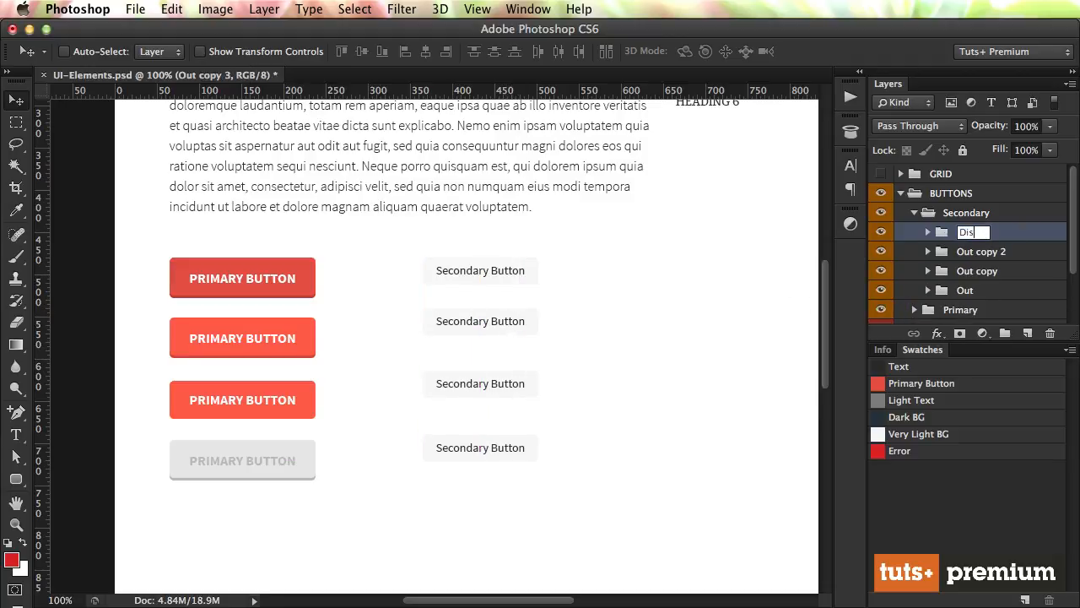
text(abled)
key(Tab)
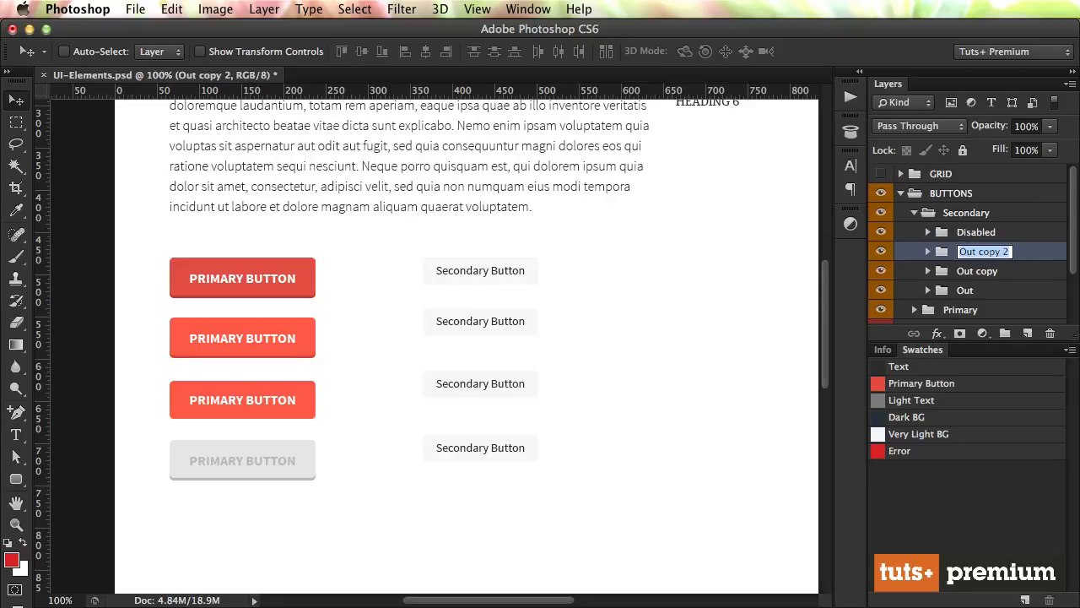
text(Down)
key(Tab)
text(Ov)
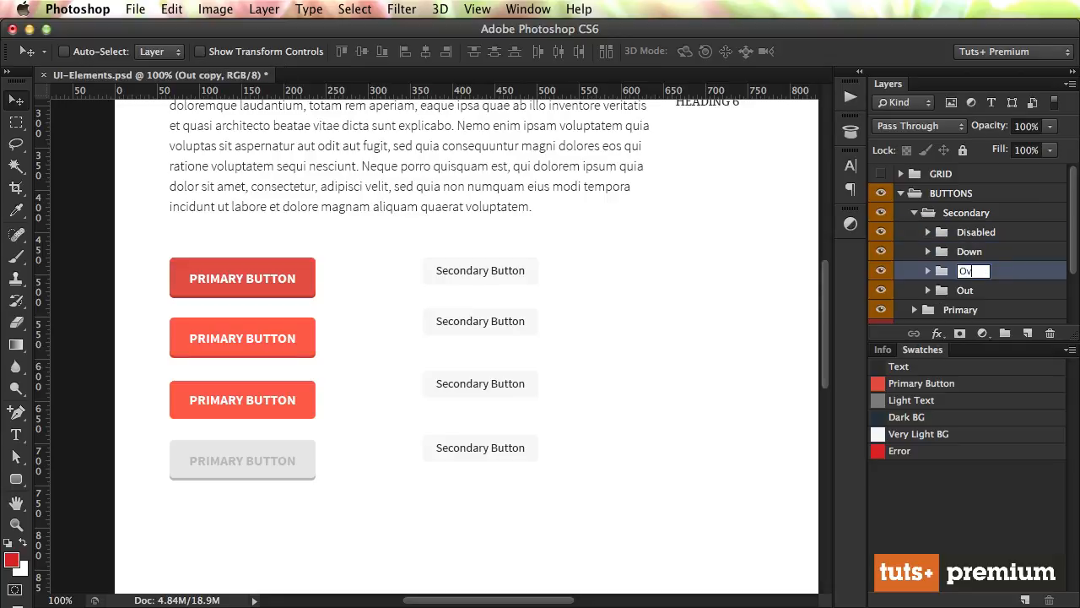
key(Return)
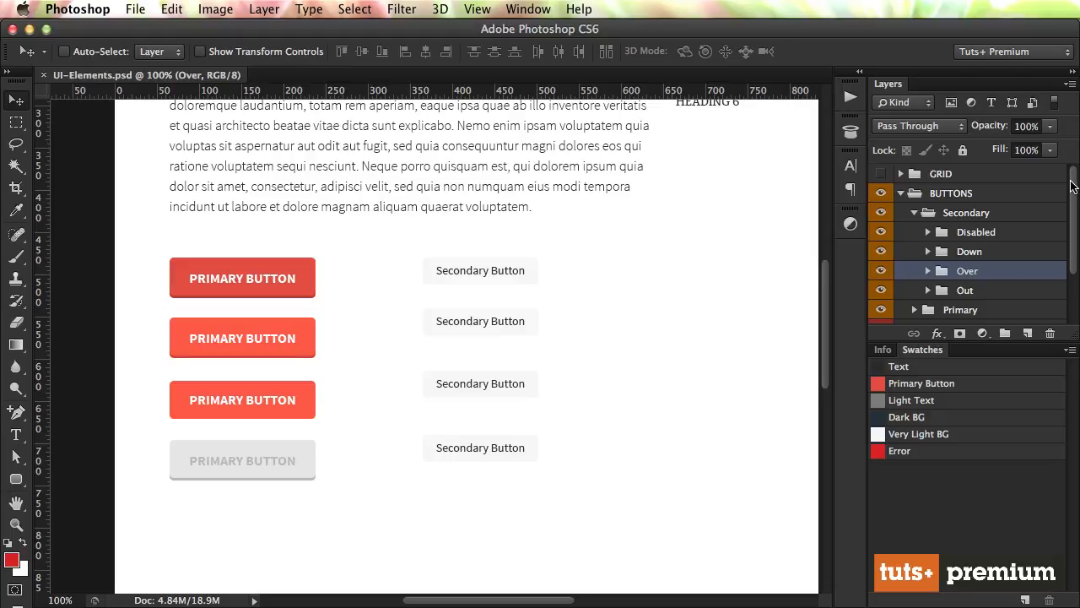
- Move the Over group up closer beneath the Out button, aligned to the baseline grid
click(979, 253)
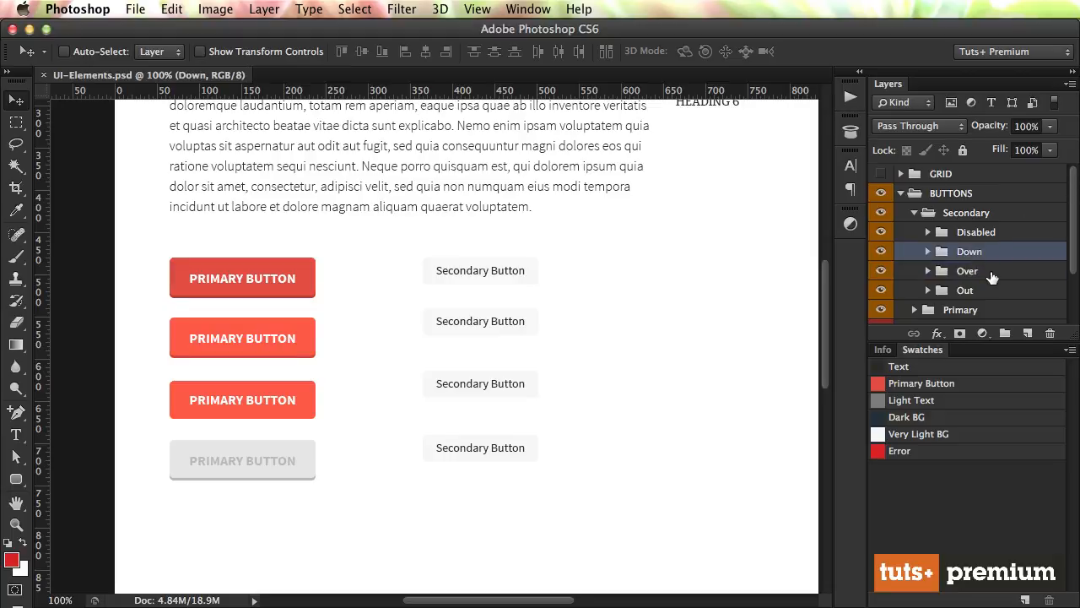
click(992, 273)
key(super+space)
drag(507, 369, 515, 368)
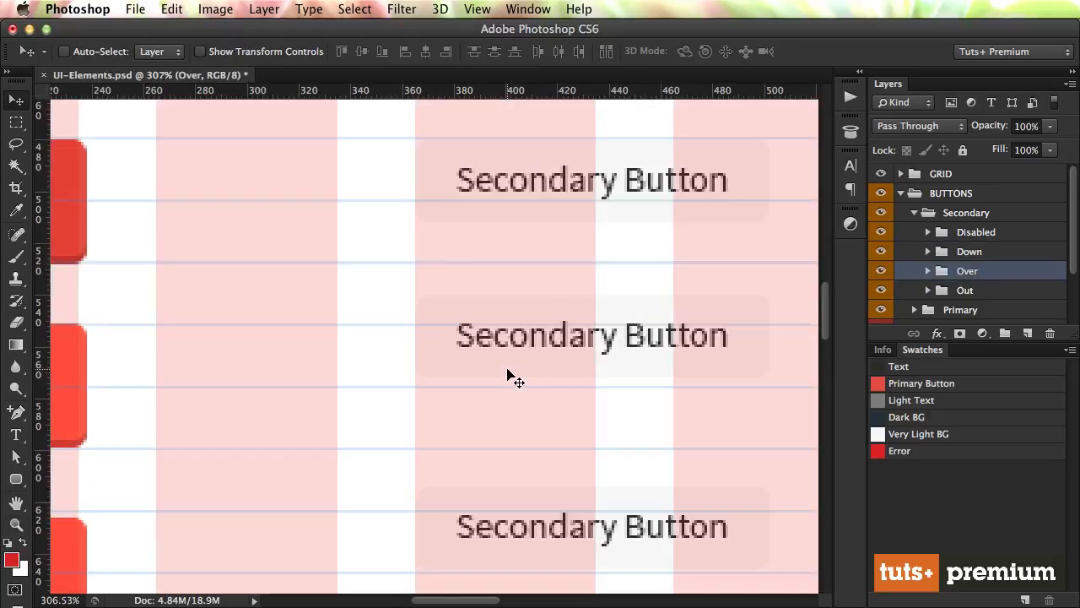
key(super+1)
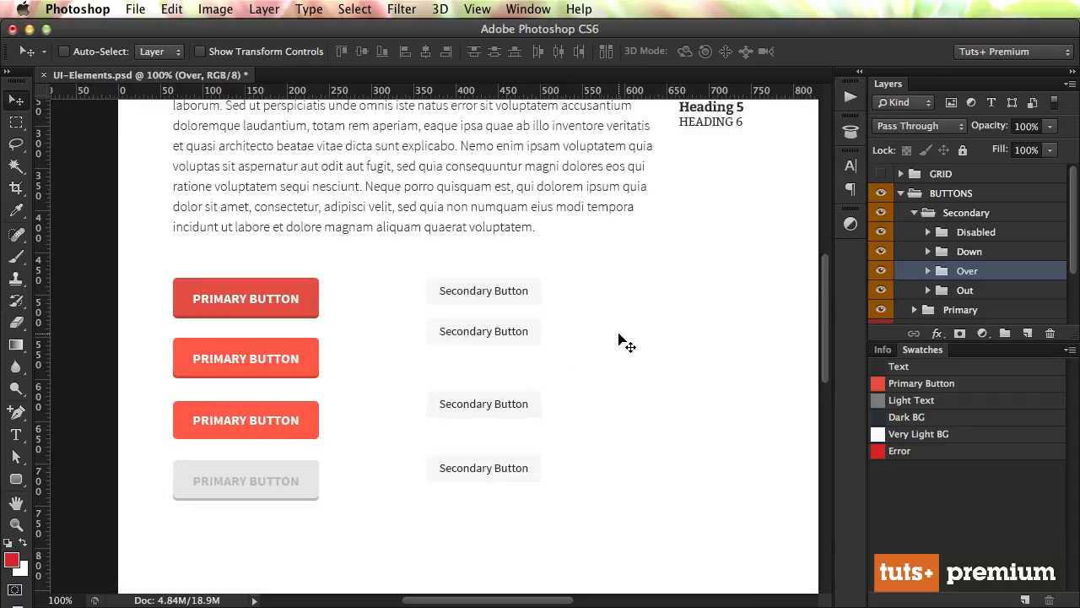
- Fill the BG shape in the Over group with the Dark BG swatch colour
click(928, 271)
scroll(963, 307, down, 3)
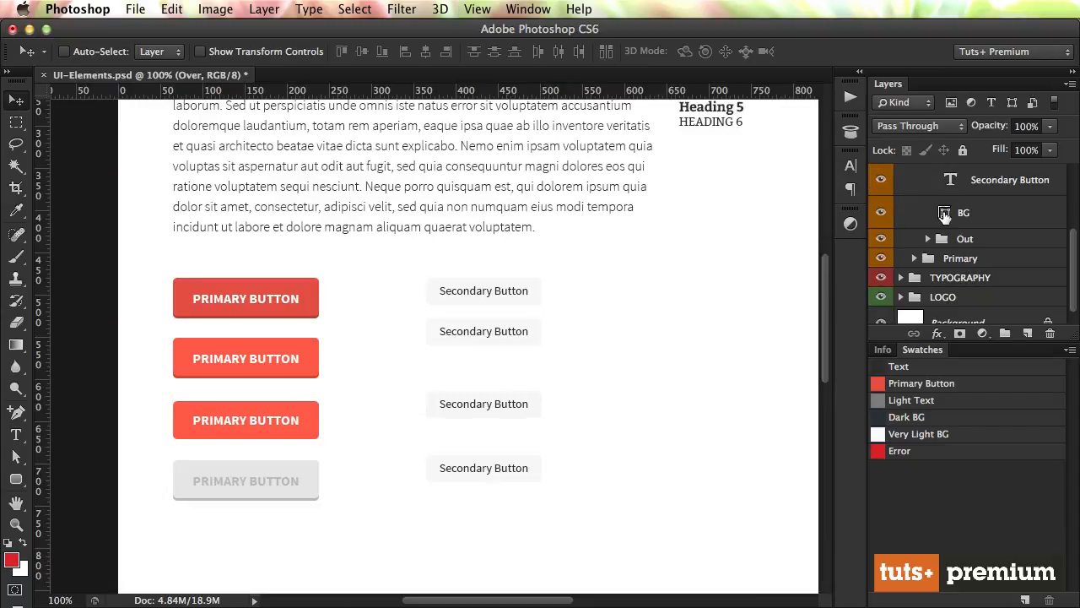
click(945, 214)
scroll(928, 241, up, 4)
scroll(945, 249, down, 3)
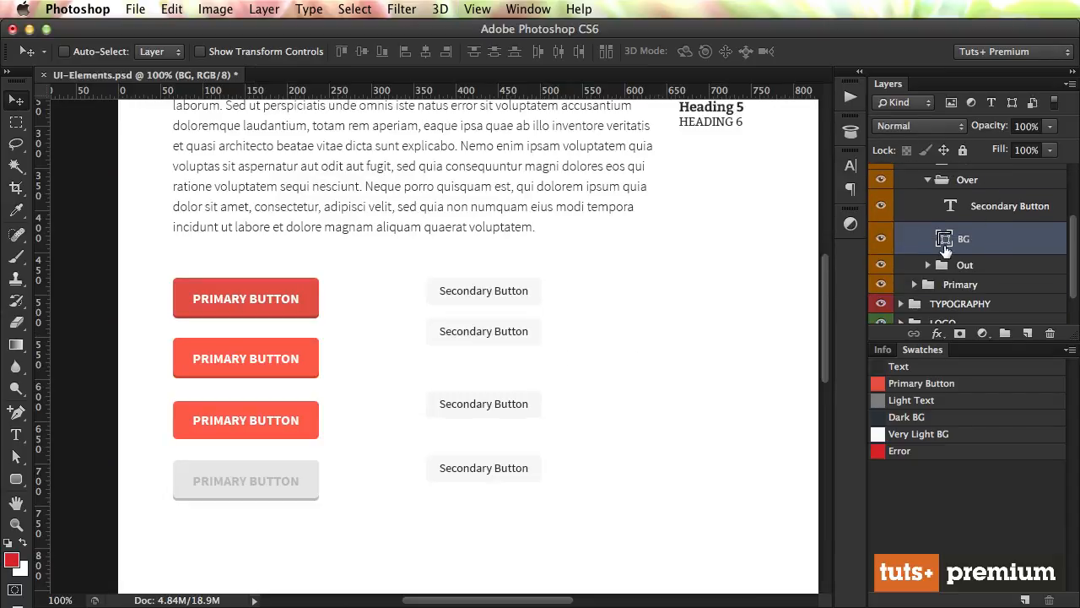
double_click(945, 240)
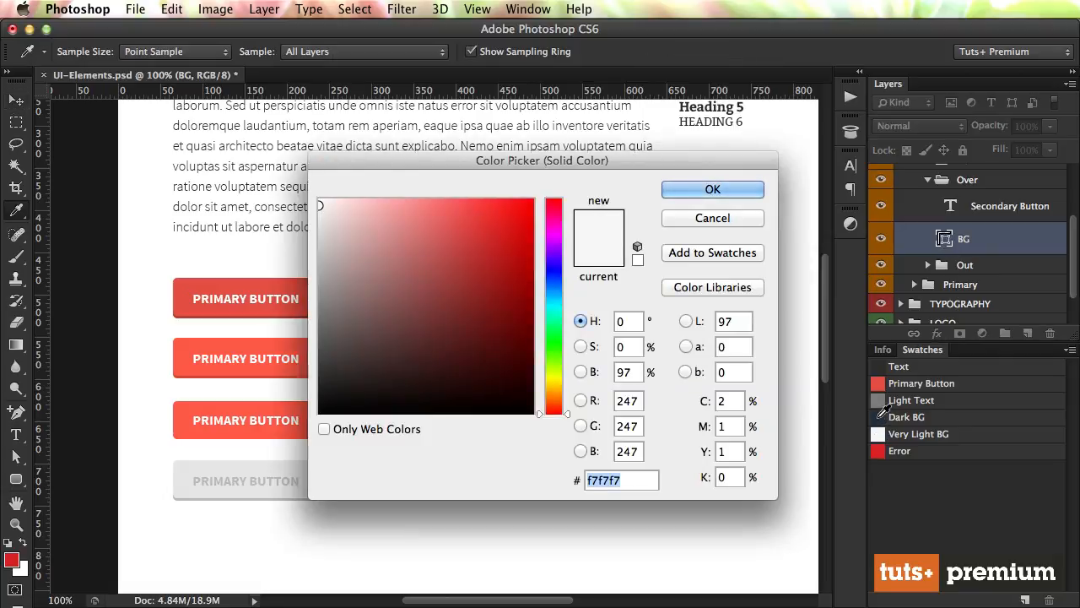
click(882, 413)
key(Return)
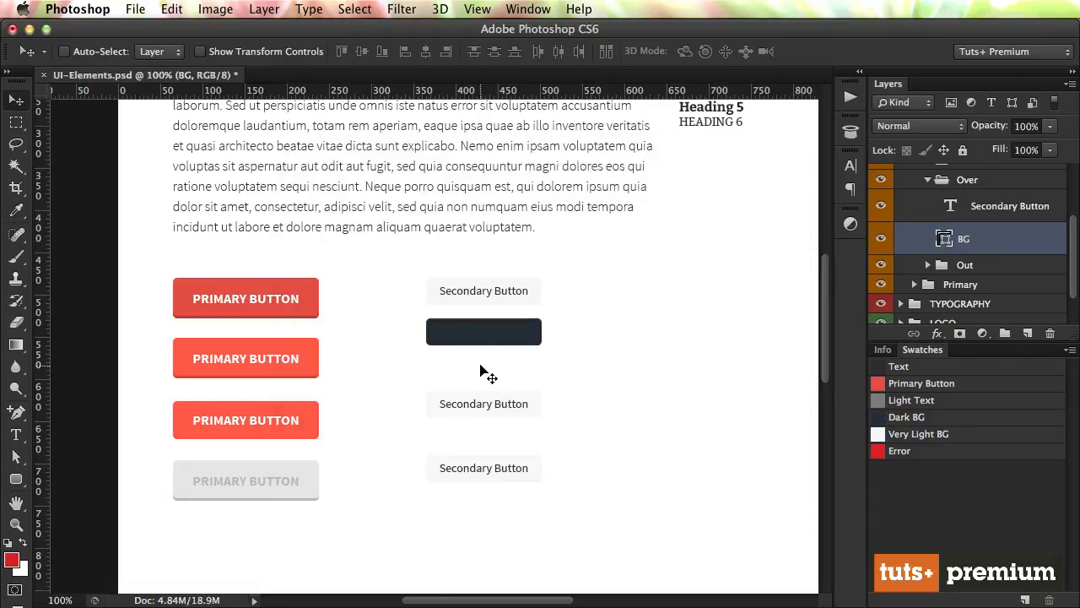
- Set the text colour of the Over group's Secondary Button label to white
key(t)
click(483, 332)
key(ctrl+a)
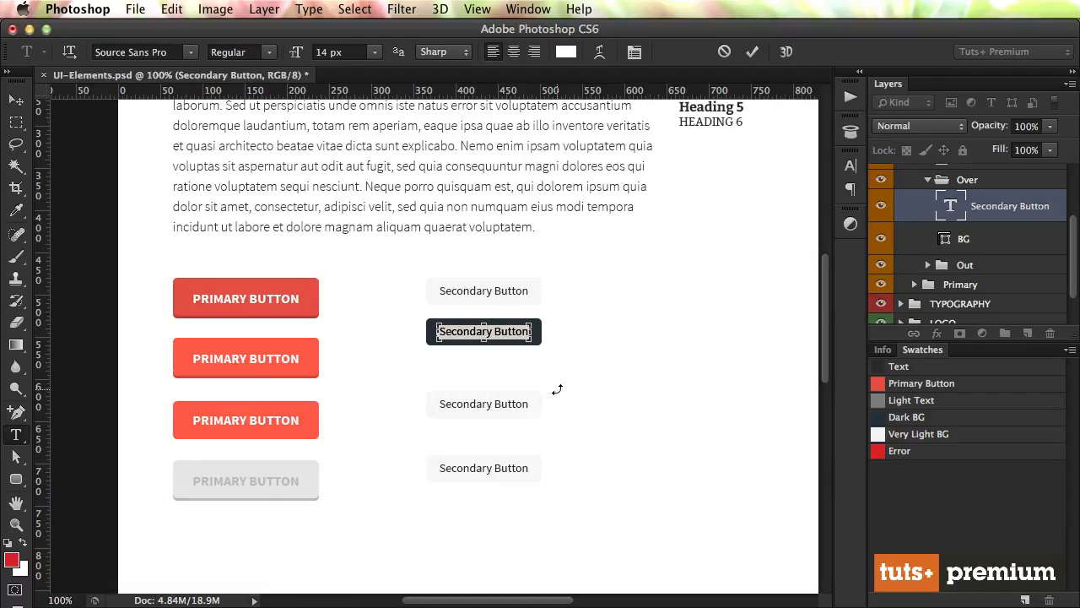
key(ctrl+Return)
key(v)
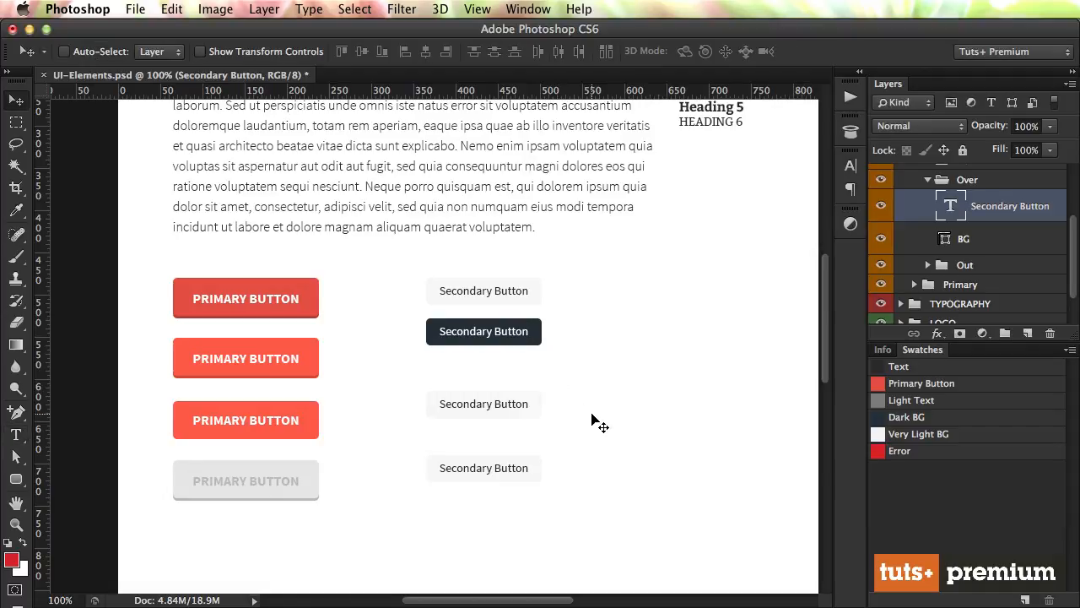
- Nudge the labels in the Over and Out groups down 1 px, and save the document
key(Down)
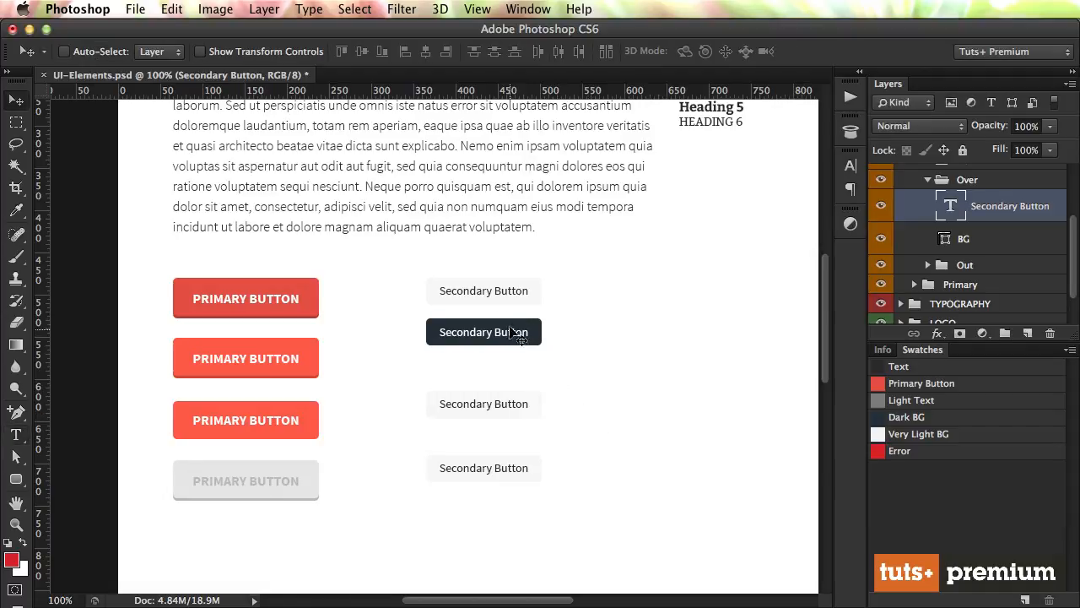
key(t)
click(505, 291)
key(super+Return)
key(v)
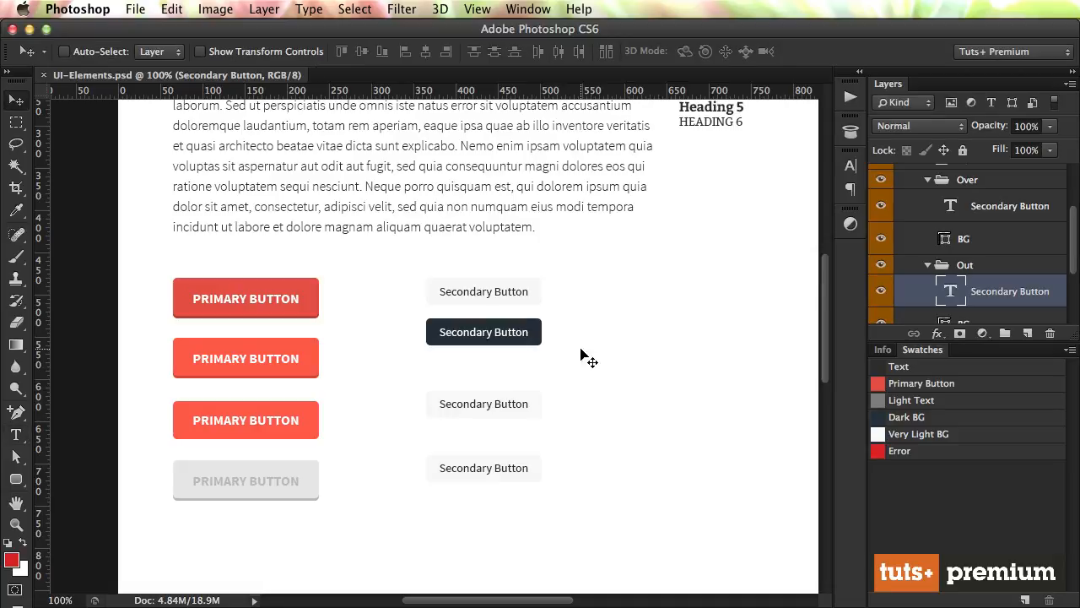
- Check the fill colour of the BG shape in the Over group
click(984, 186)
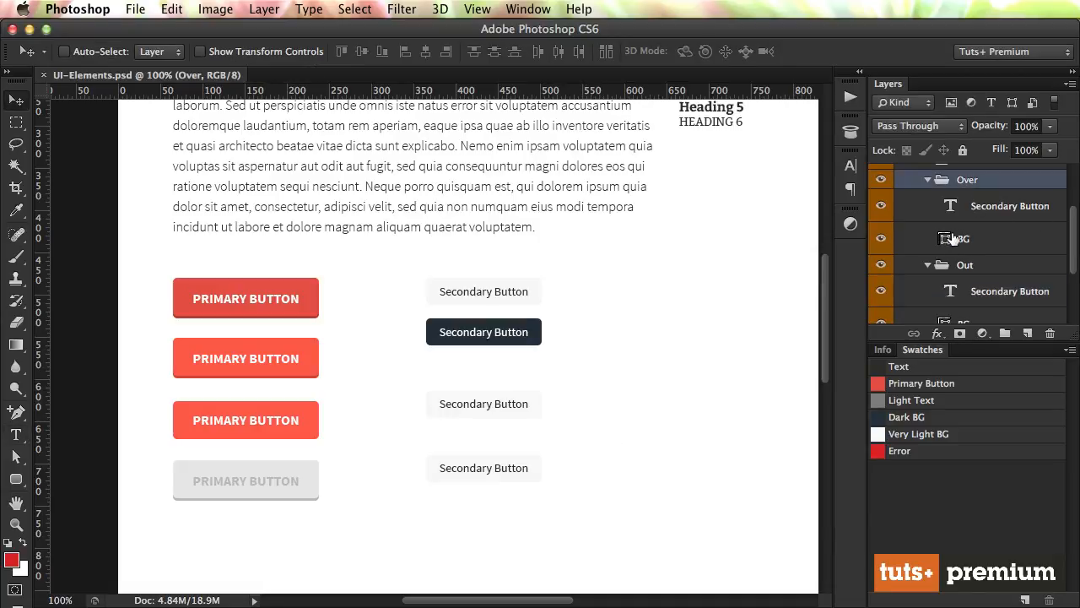
double_click(943, 239)
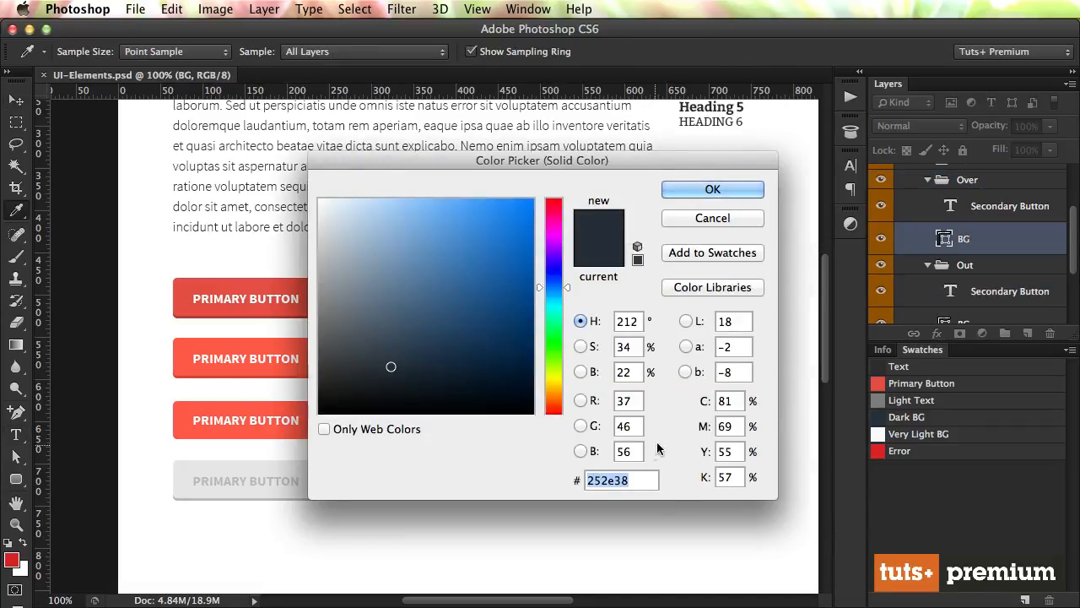
key(Return)
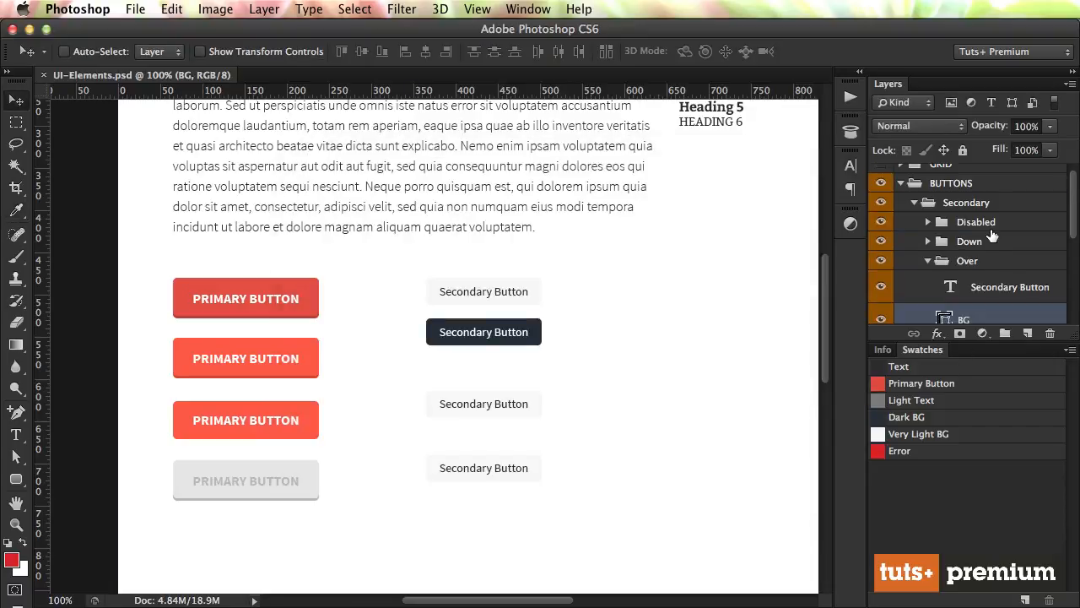
- Set the fill of the BG shape in the Down group to #2b3641
click(926, 241)
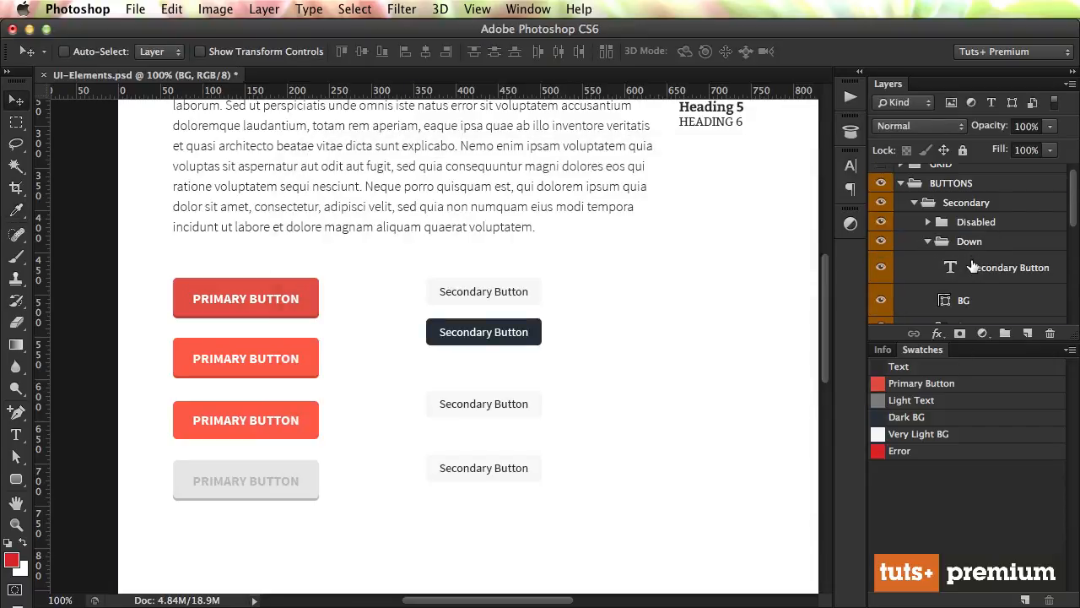
double_click(945, 300)
click(879, 416)
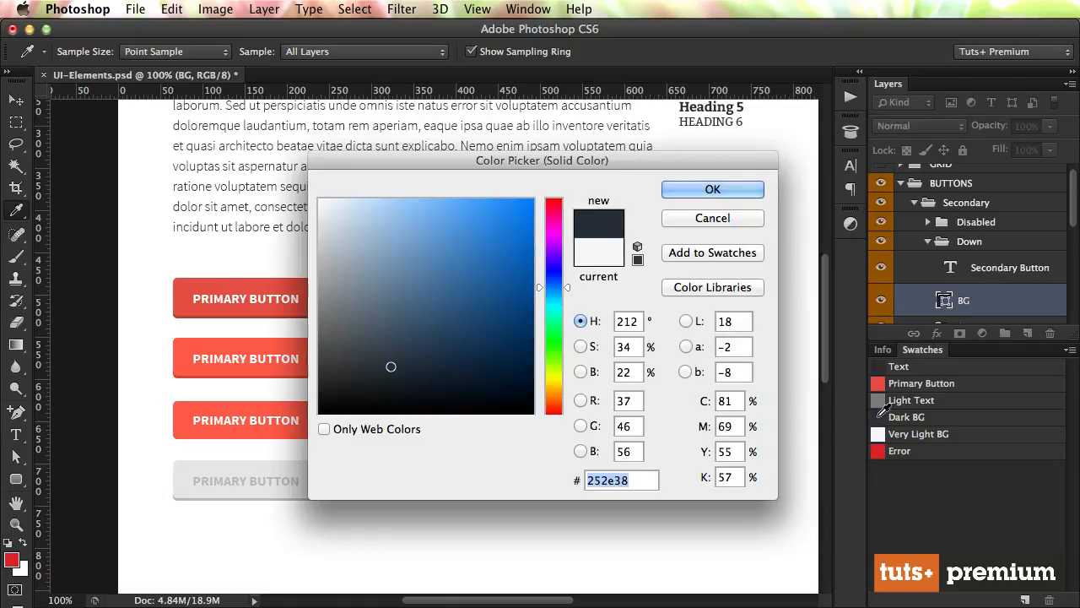
key(Return)
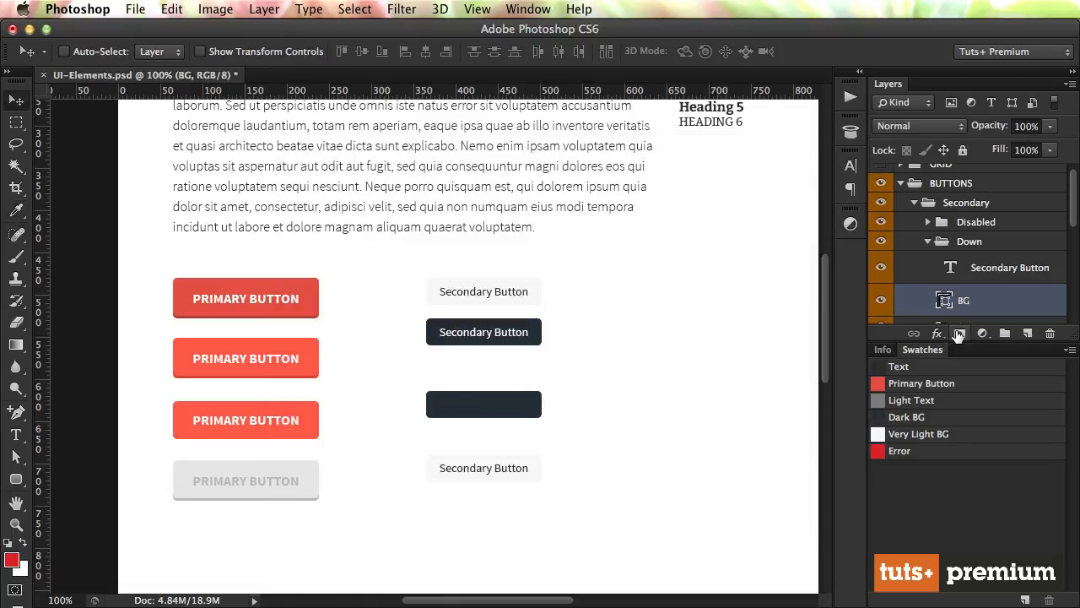
double_click(944, 301)
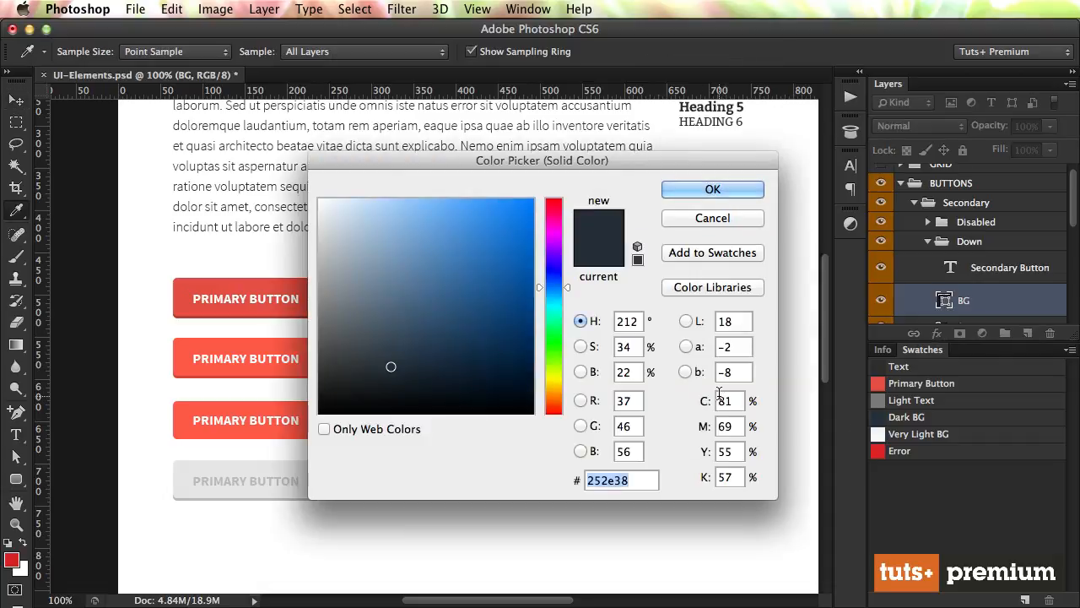
text(2b)
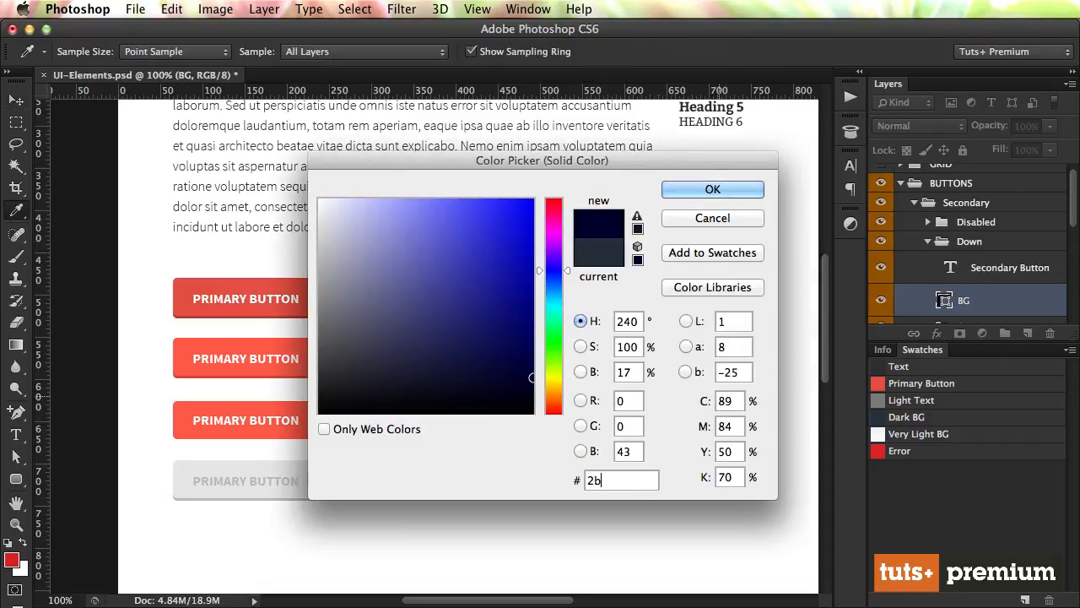
text(3641)
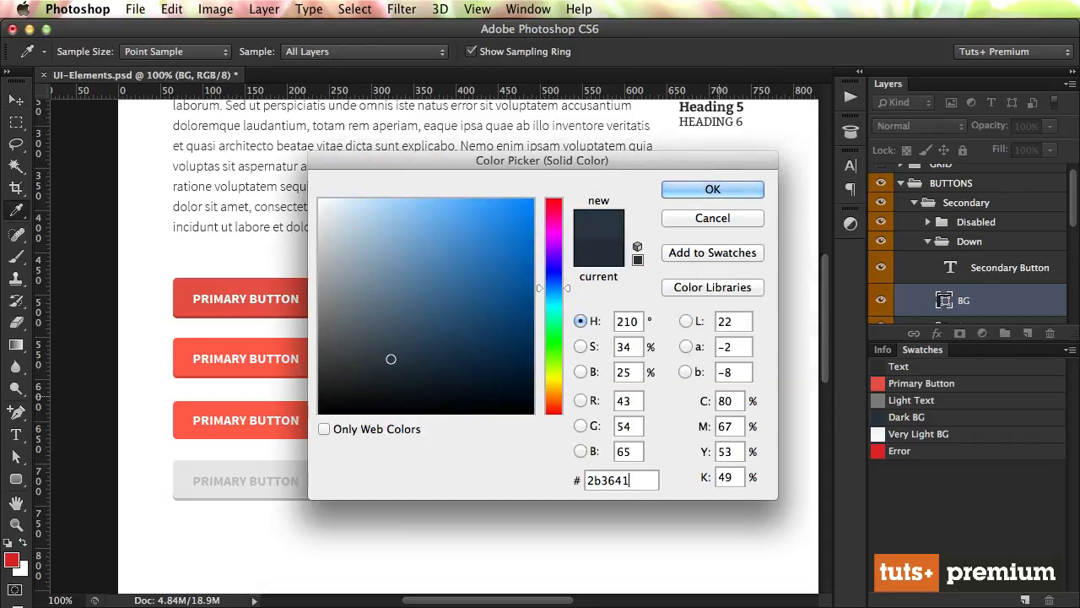
key(Return)
- Make the Down group's Secondary Button label white and collapse the group
click(983, 279)
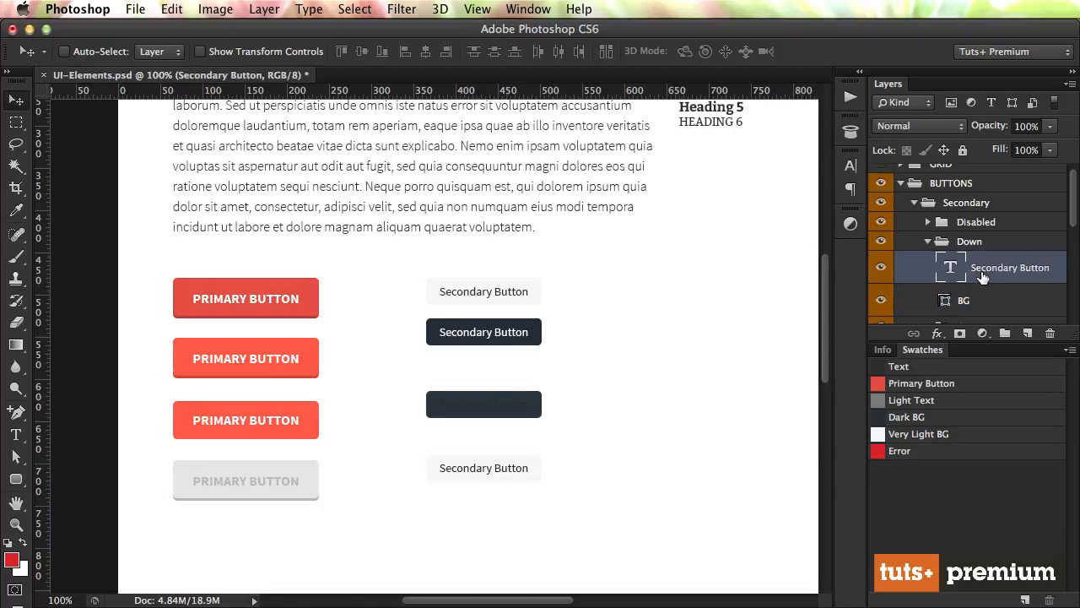
click(930, 244)
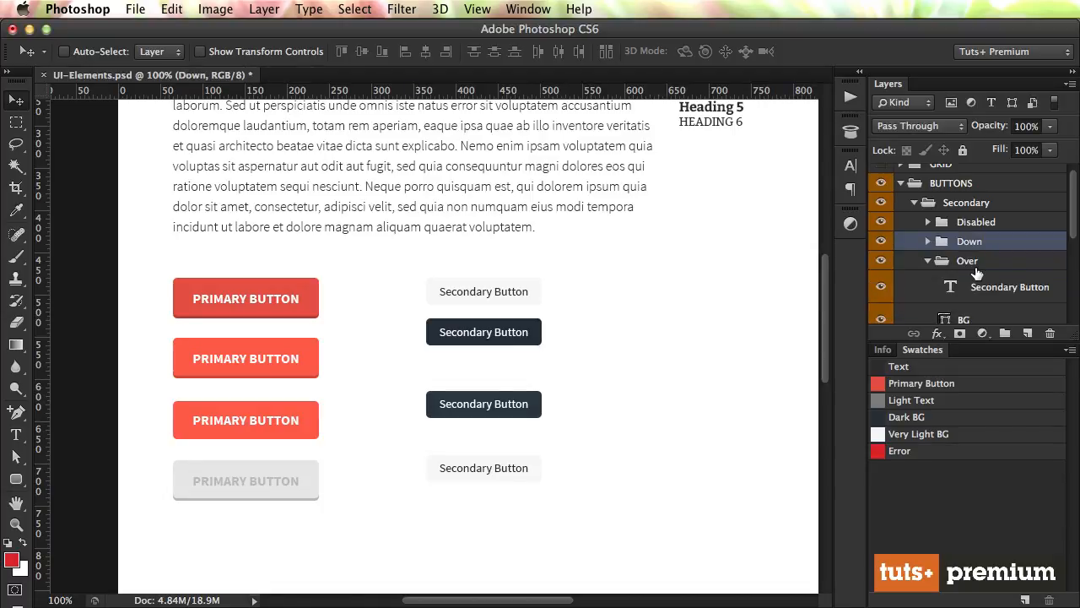
- Move the Down group up beneath the Over button, matching the spacing between the Out and Over buttons on the grid
key(ctrl+space)
drag(410, 397, 501, 414)
drag(597, 482, 597, 410)
key(super+apostrophe)
key(super+apostrophe)
key(super+1)
- Move the Disabled group up beneath the Down button, keeping the same spacing and left alignment on the grid
click(965, 223)
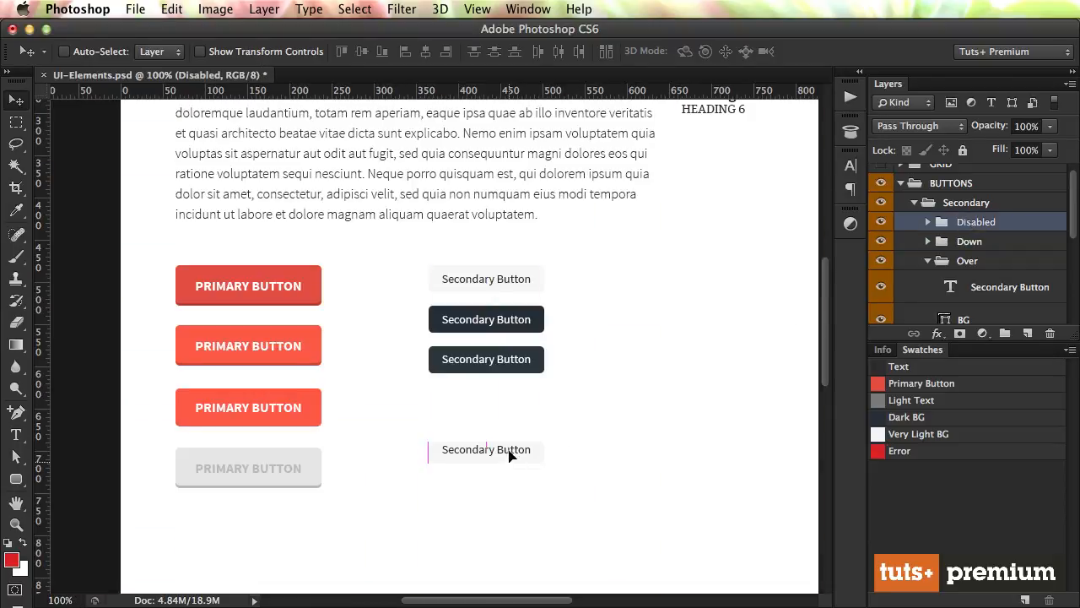
drag(512, 448, 509, 399)
key(super+apostrophe)
key(ctrl+space)
drag(523, 443, 572, 479)
key(super+1)
key(super+apostrophe)
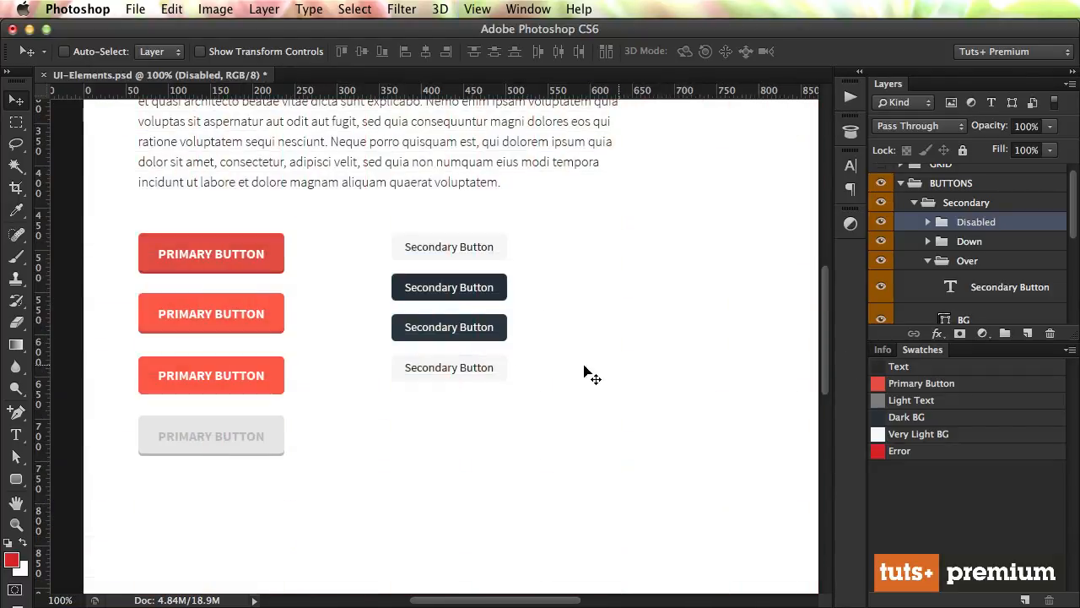
- Set the text colour of the Disabled group's Secondary Button label to the Light Text swatch colour
key(t)
click(404, 367)
key(super+a)
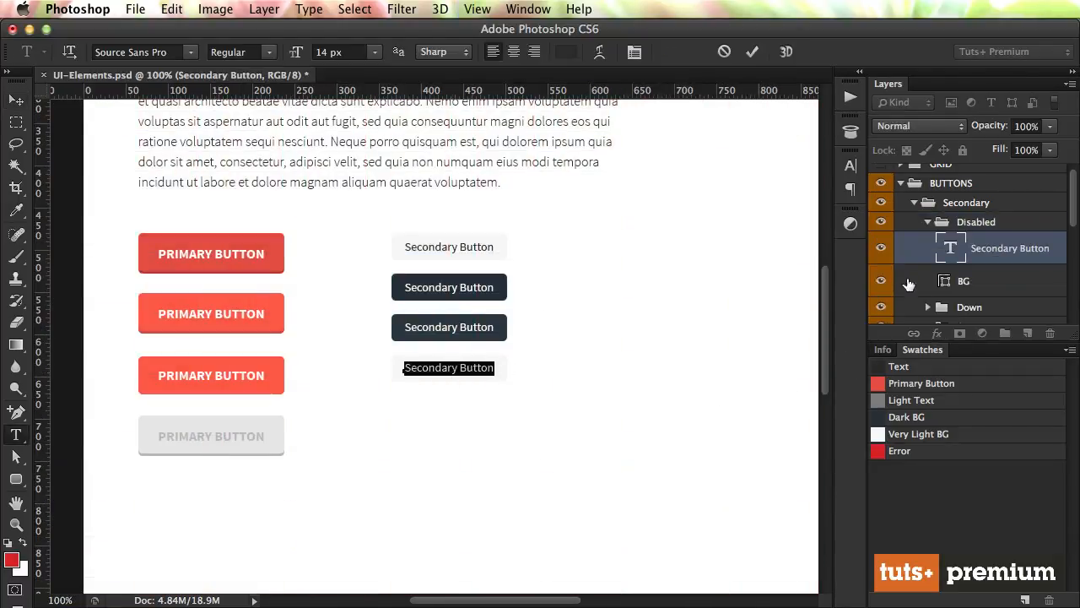
click(566, 52)
drag(677, 149, 719, 399)
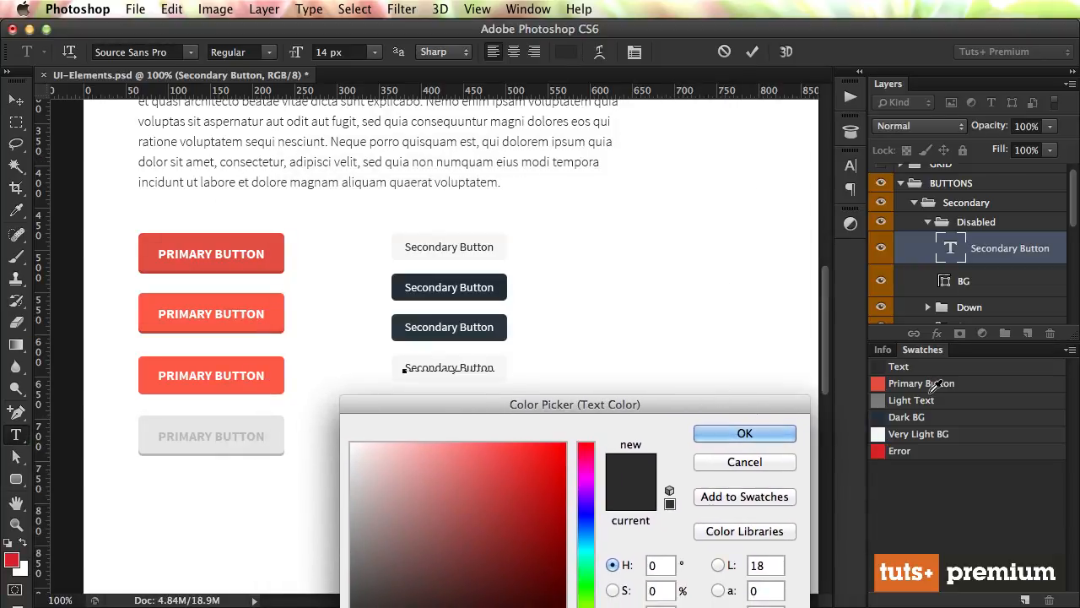
click(882, 400)
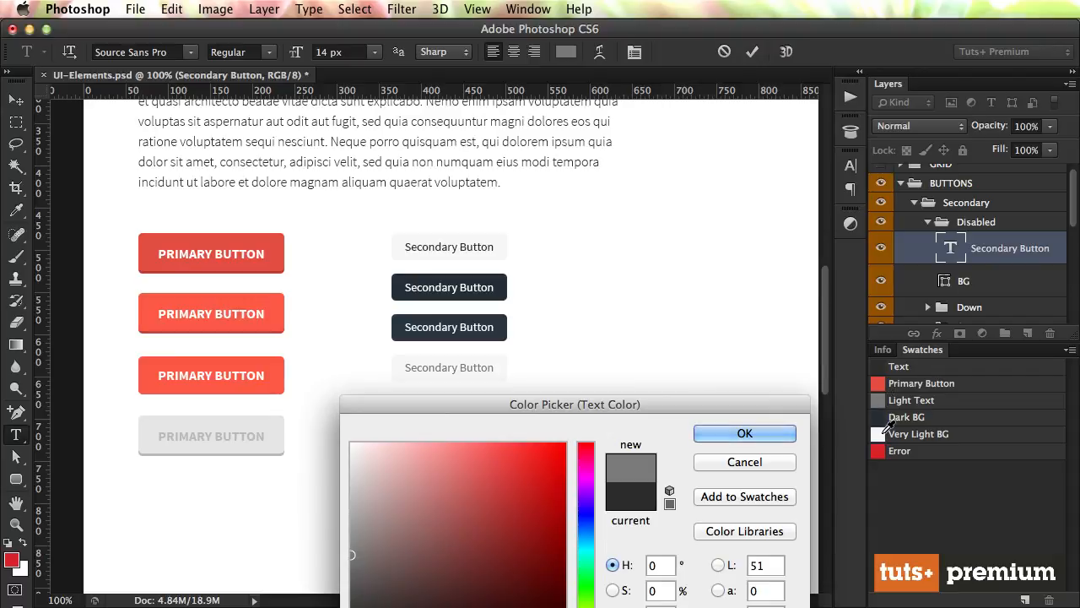
click(884, 431)
click(883, 394)
click(700, 433)
click(16, 101)
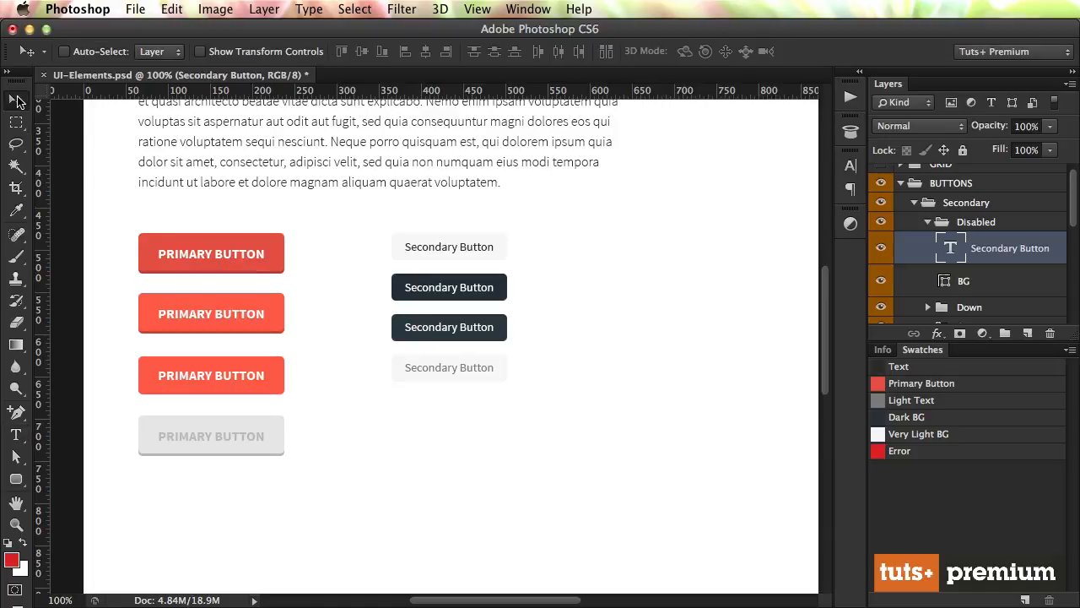
- Collapse the BUTTONS group, create a new group named FORMS above it and give it the yellow colour label
scroll(605, 350, right, 2)
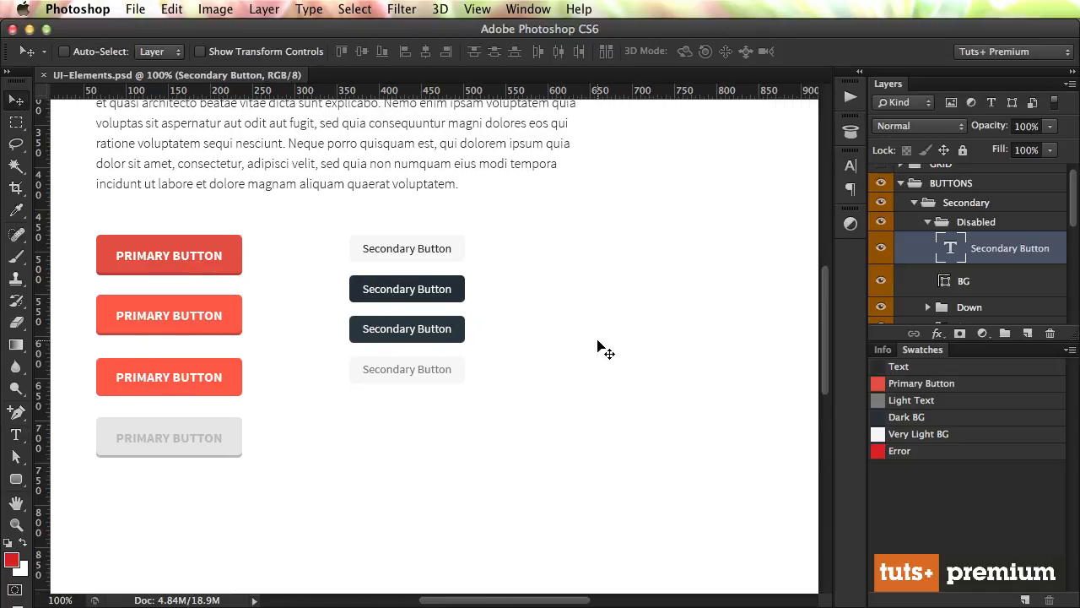
click(900, 184)
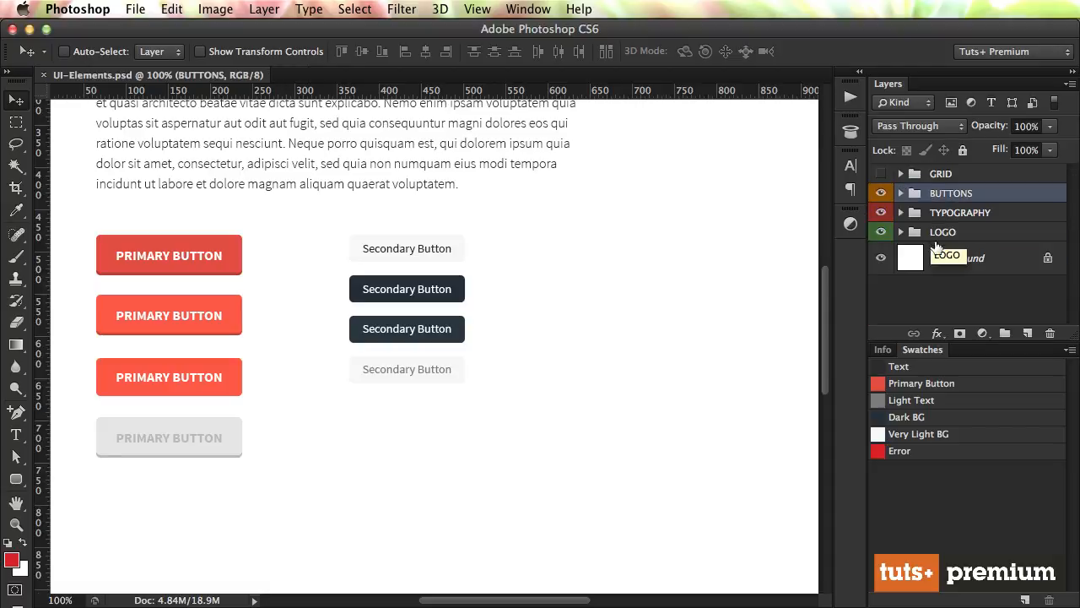
click(1004, 333)
double_click(947, 194)
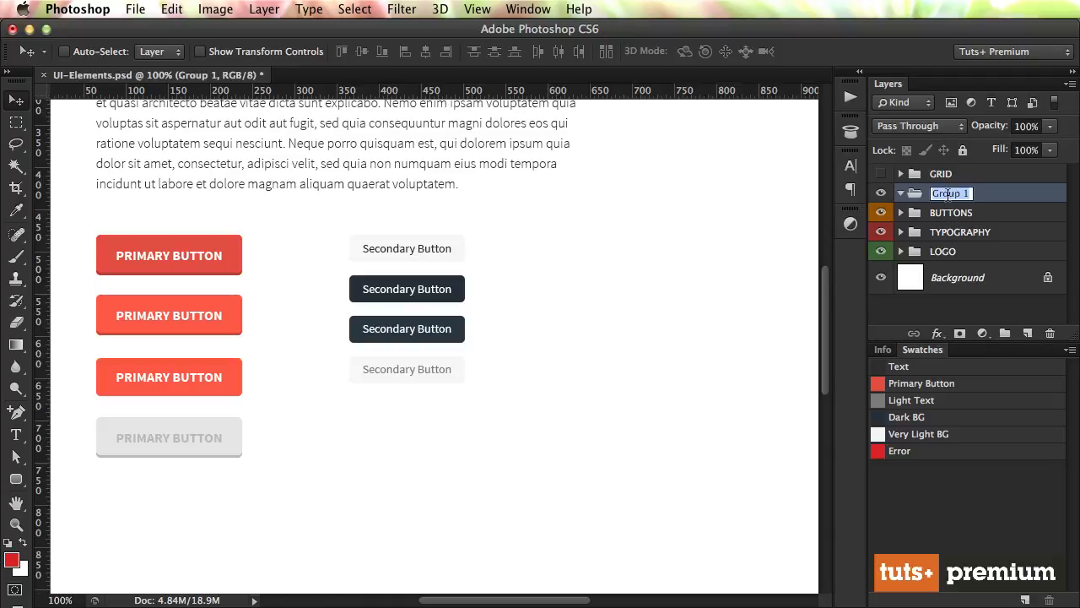
text(FORMS)
key(Return)
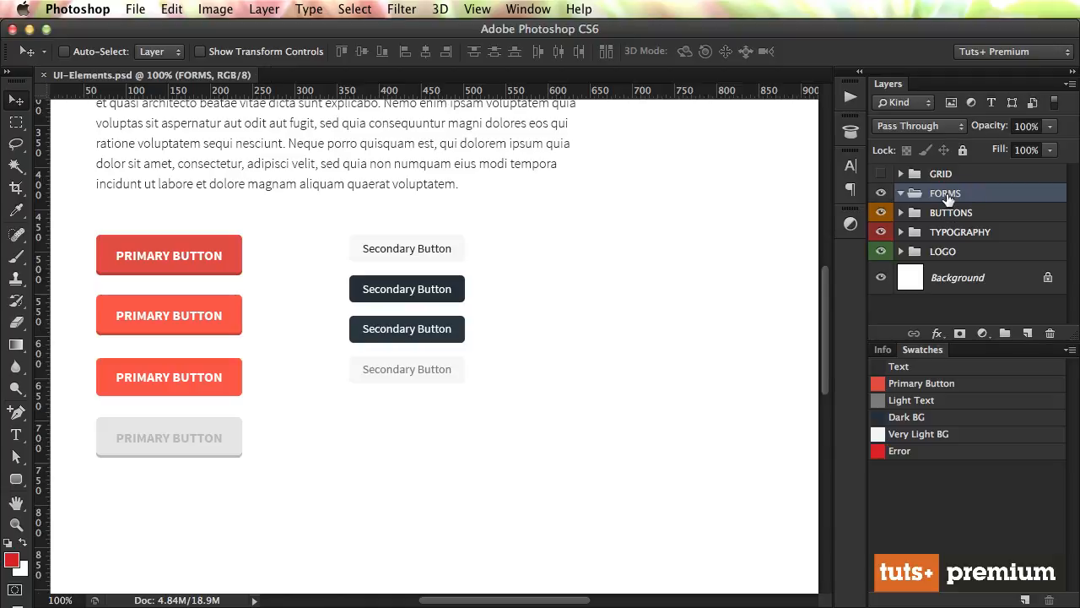
right_click(947, 196)
click(1020, 514)
- Create a group named Normal Input nested inside the FORMS group
click(1005, 334)
drag(956, 194, 950, 213)
double_click(948, 212)
text(No)
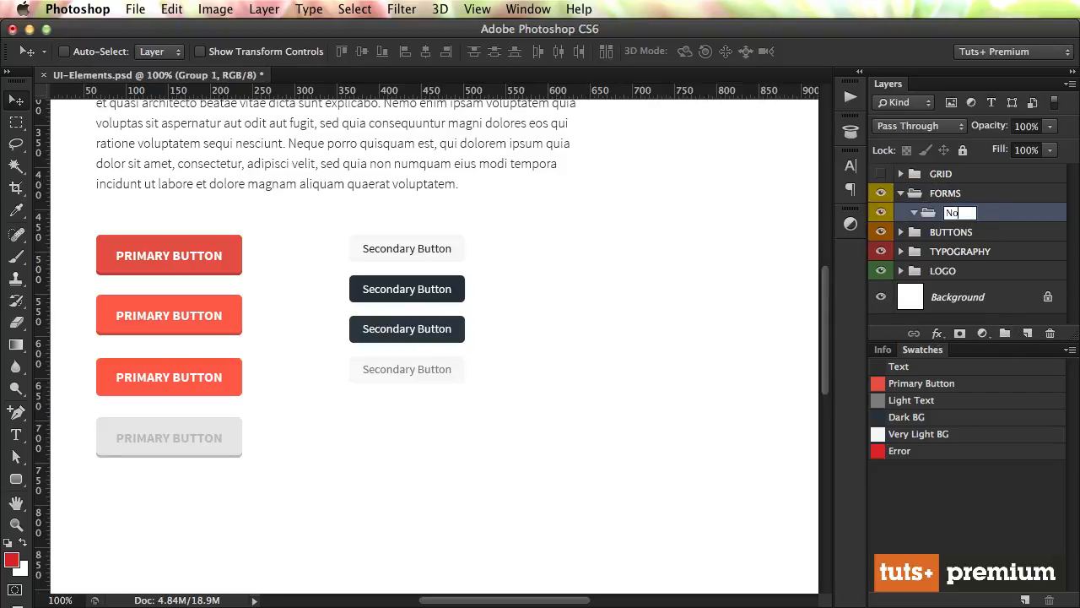
text(rmal In)
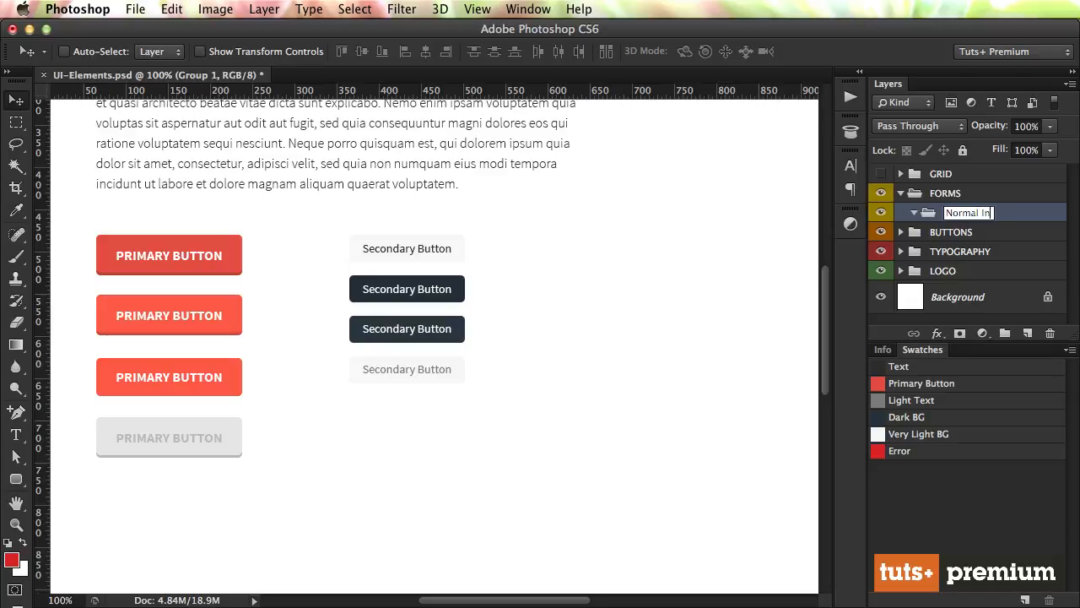
text(put)
key(Return)
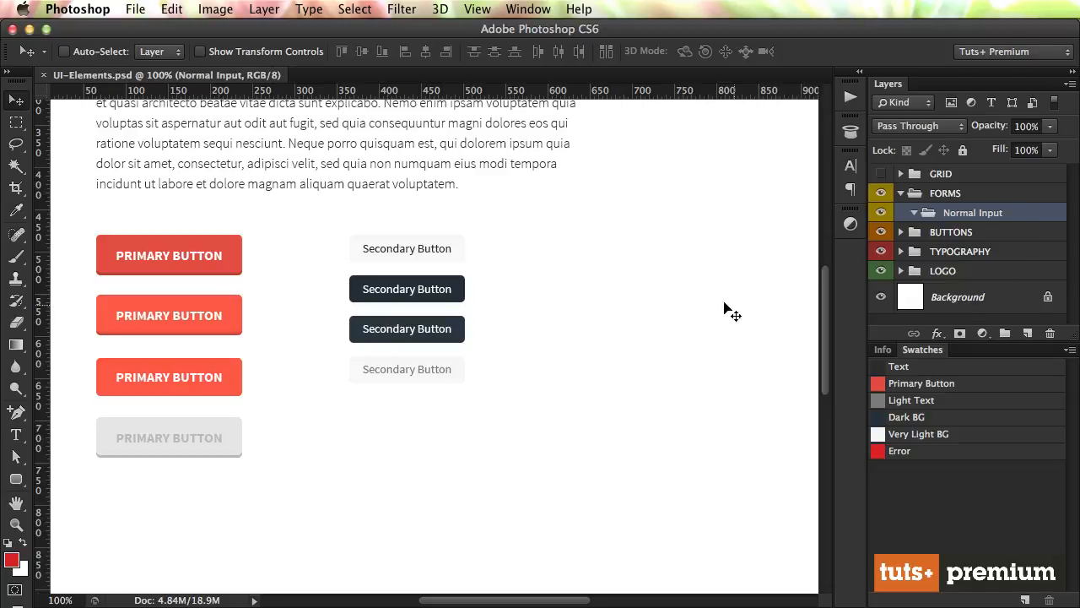
- Create a 400 × 60 px rectangle shape in the Normal Input group, in the empty area beside the secondary buttons
scroll(724, 306, right, 10)
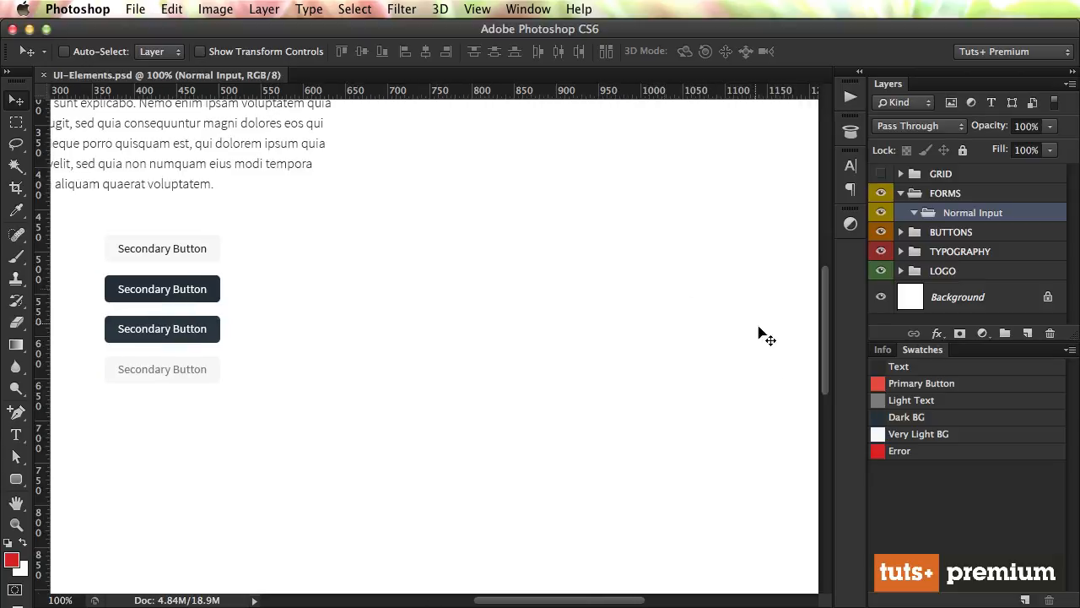
click(15, 478)
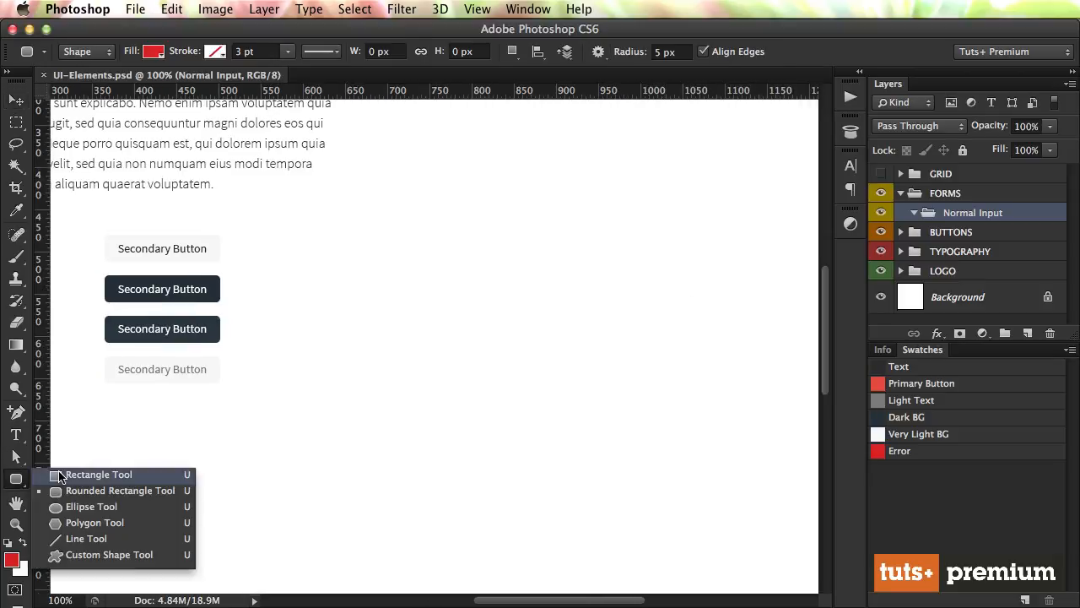
click(61, 475)
click(492, 292)
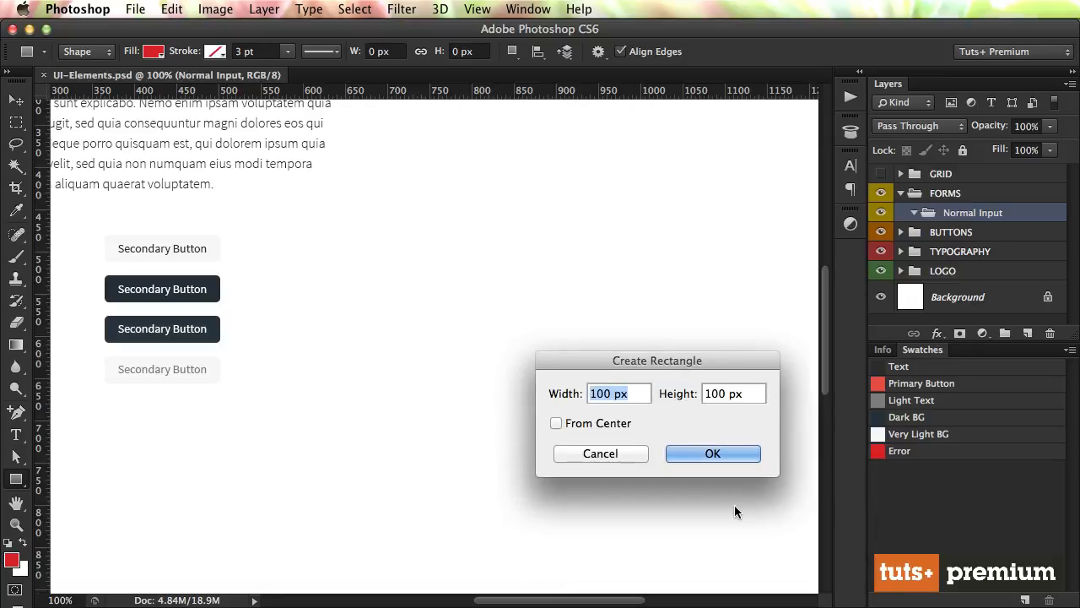
text(400)
key(Tab)
text(60)
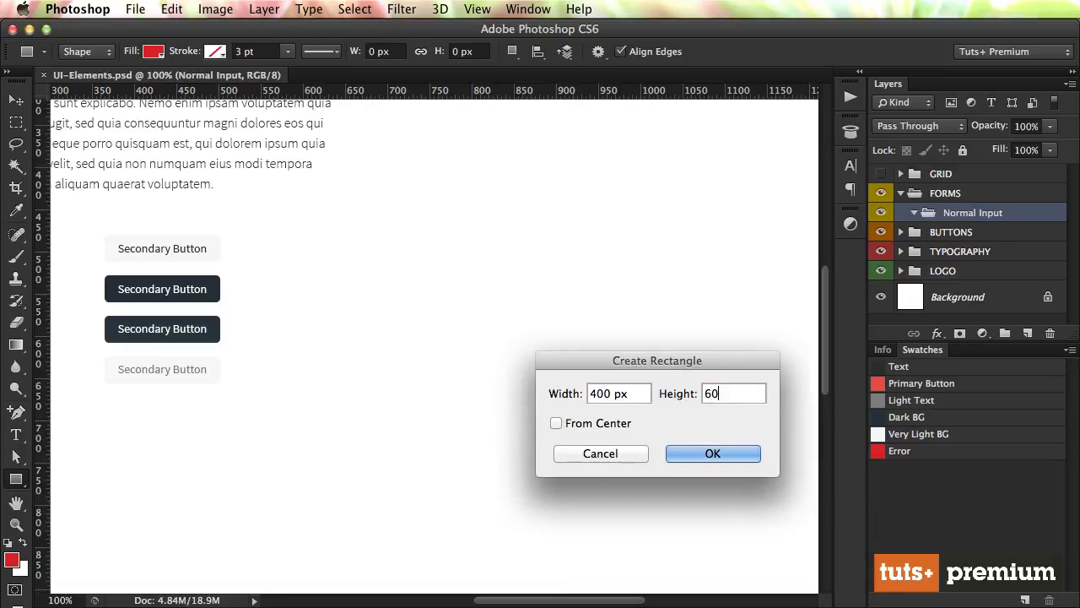
key(Return)
key(v)
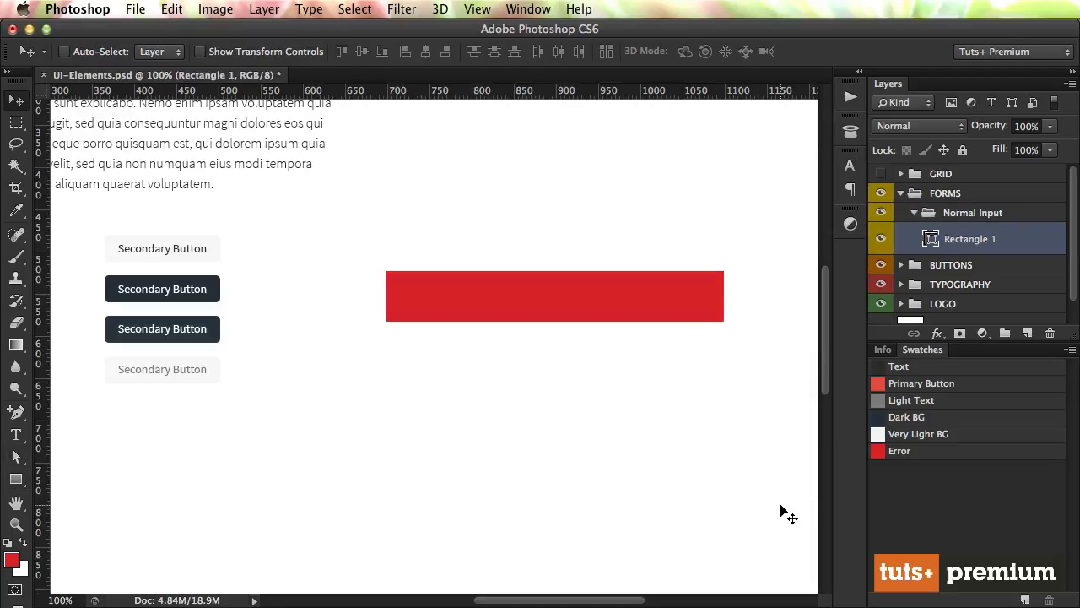
- Rename the rectangle layer BG and fill it with the Very Light BG swatch colour
double_click(986, 239)
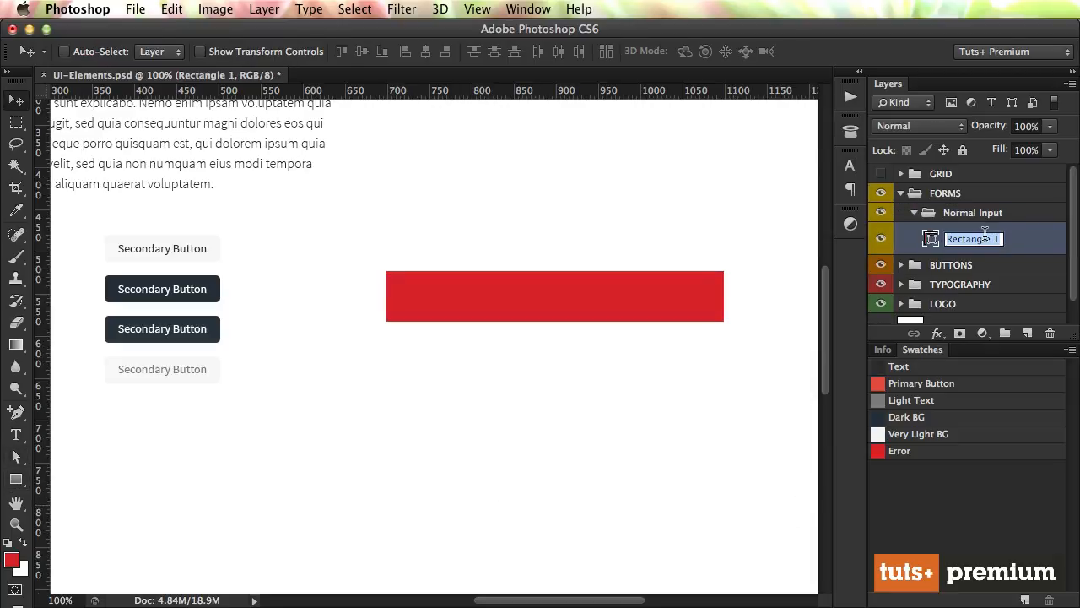
text(BG)
key(Return)
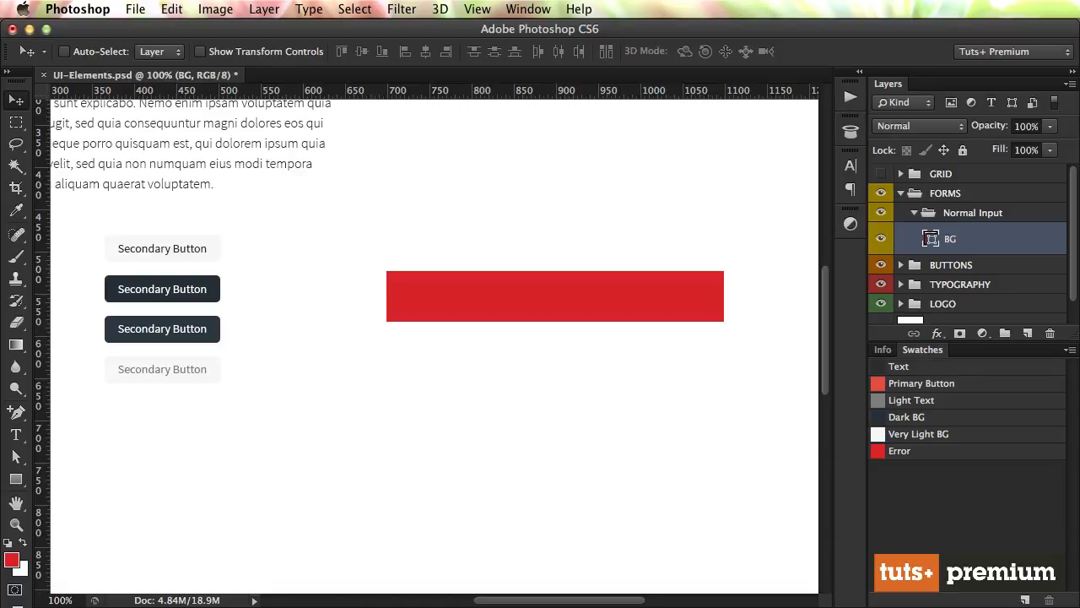
double_click(932, 239)
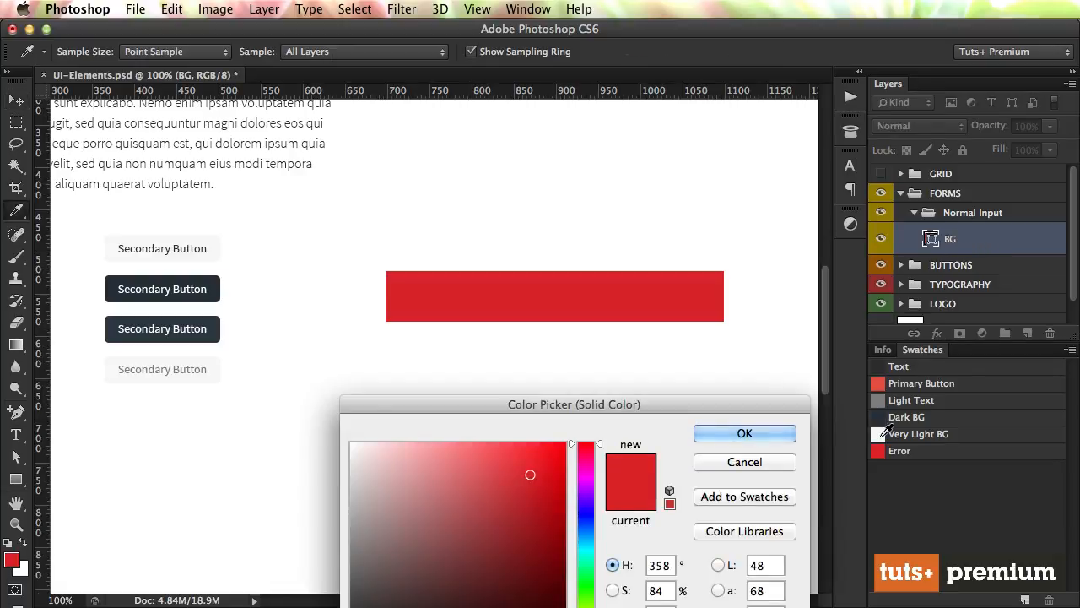
drag(686, 400, 666, 217)
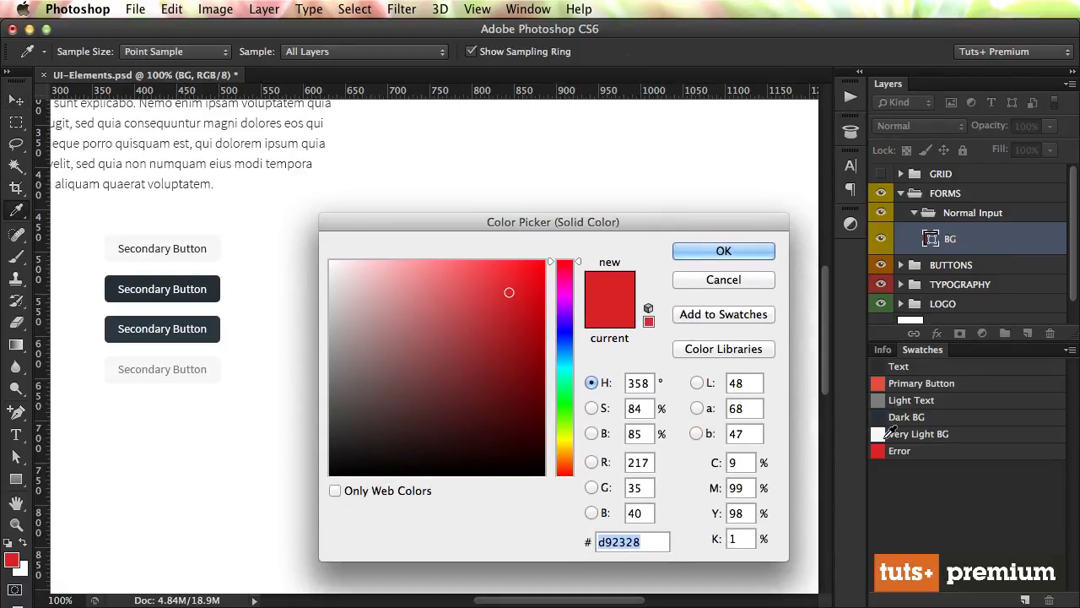
click(883, 433)
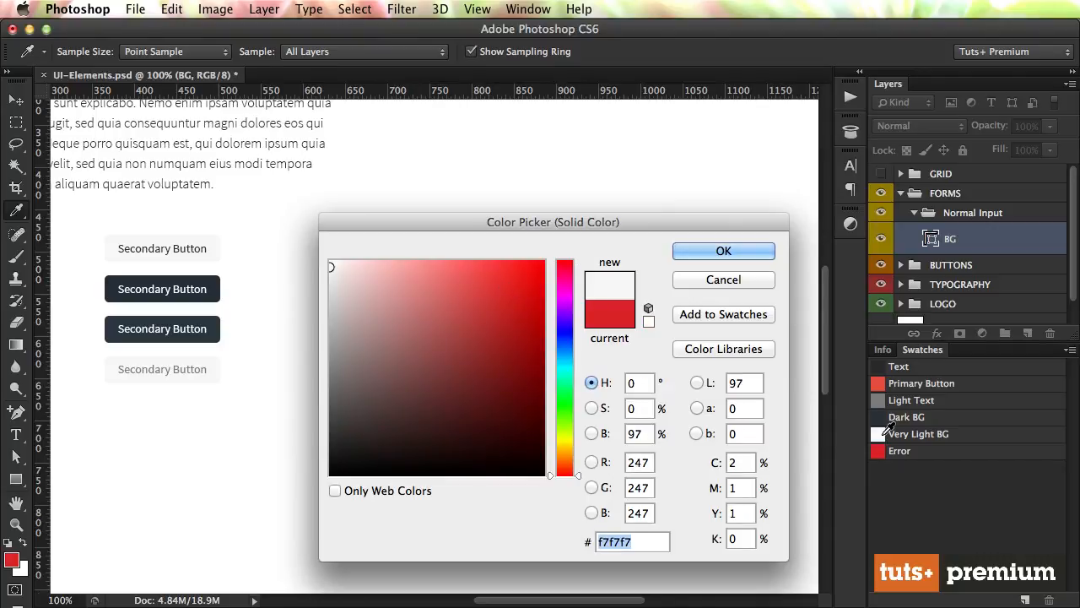
key(Return)
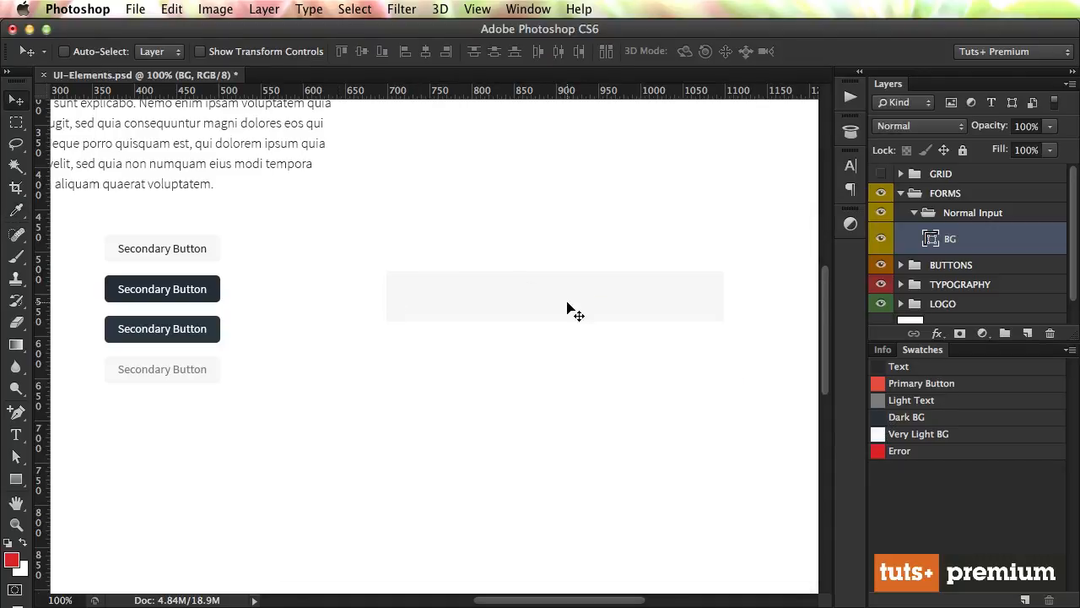
- Show the grid and move the BG rectangle so its upper-left corner snaps to a column edge and a baseline
drag(567, 302, 567, 291)
key(F2)
key(z)
drag(373, 216, 450, 280)
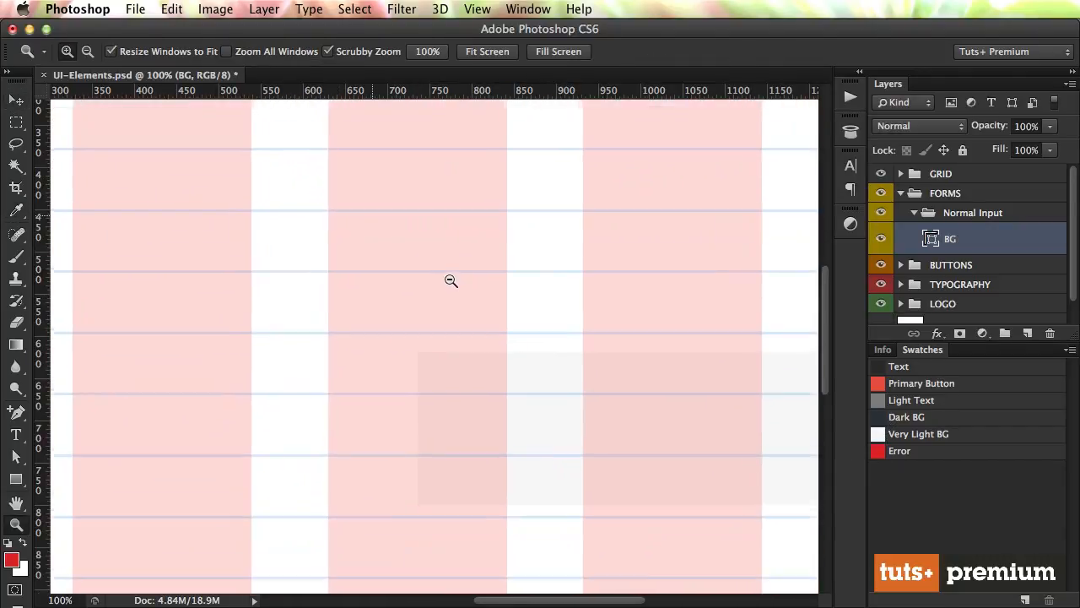
key(v)
drag(459, 435, 621, 359)
key(super+1)
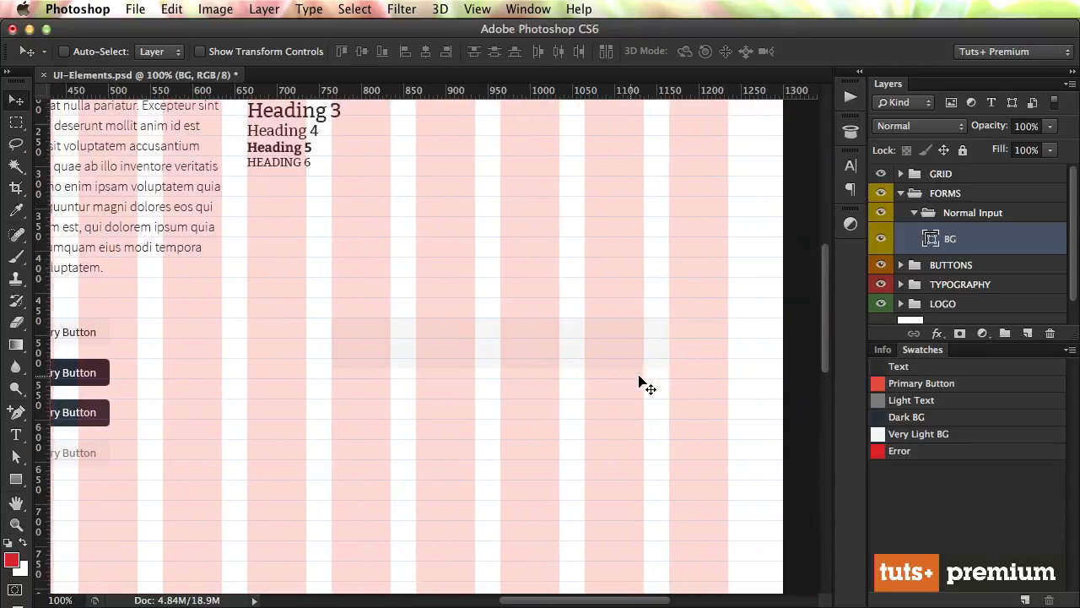
- Stretch the BG rectangle's right edge to the end of the last grid column, about 469 px wide, and hide the grid
scroll(639, 379, right, 5)
key(a)
drag(763, 250, 538, 419)
key(z)
drag(587, 344, 654, 408)
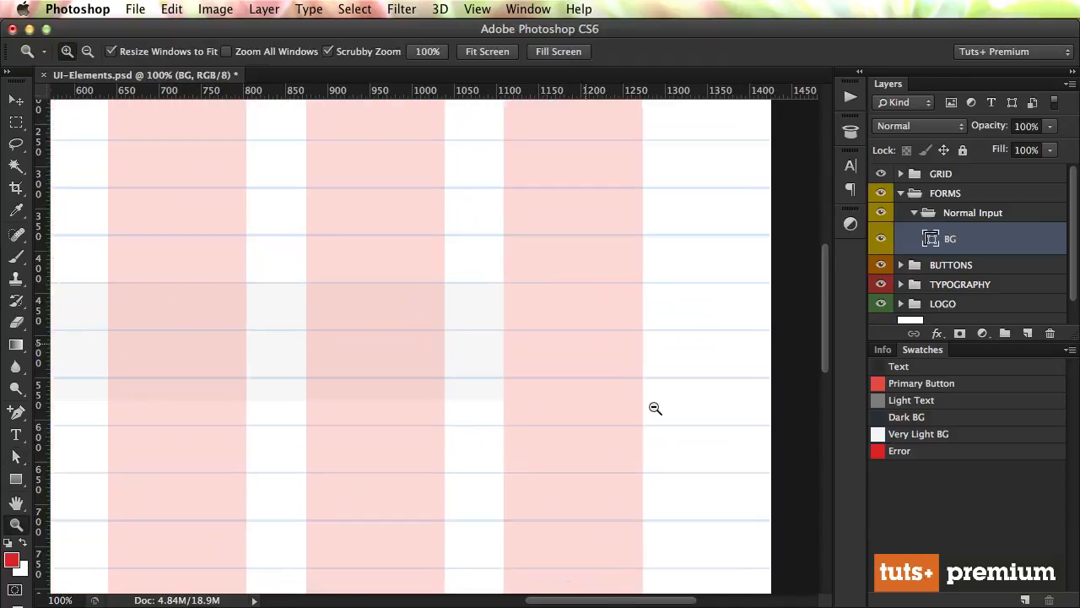
key(a)
drag(505, 403, 641, 408)
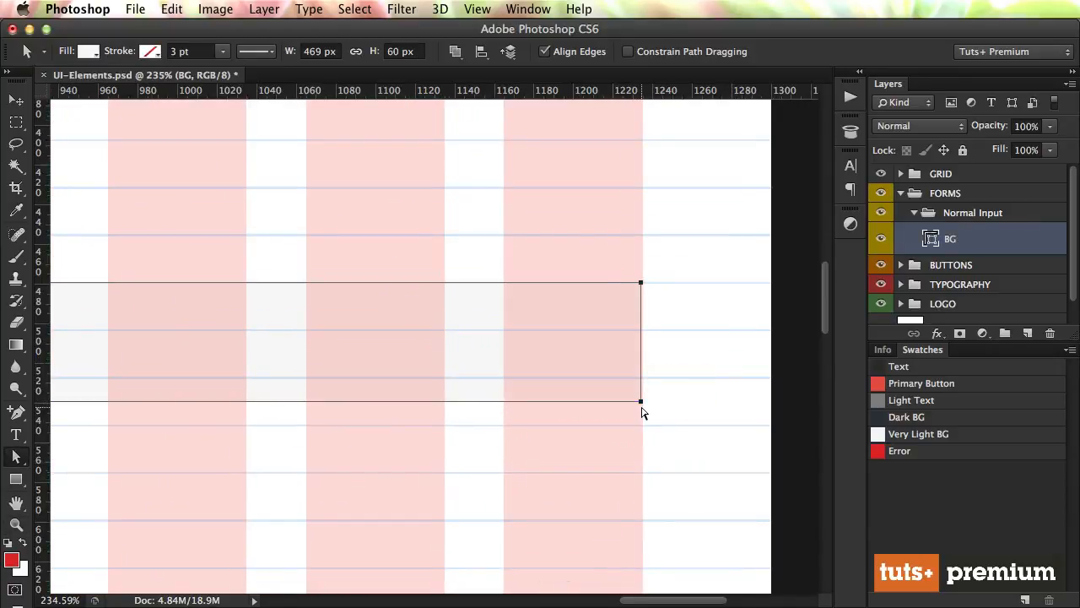
key(Return)
key(v)
key(super+1)
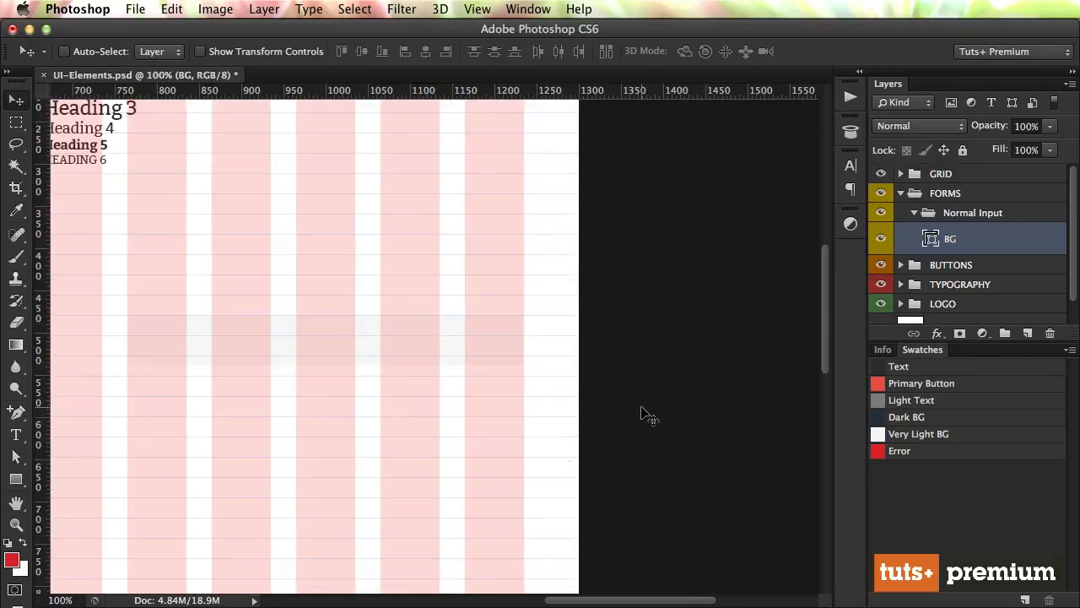
key(F2)
scroll(641, 414, left, 10)
scroll(641, 413, right, 5)
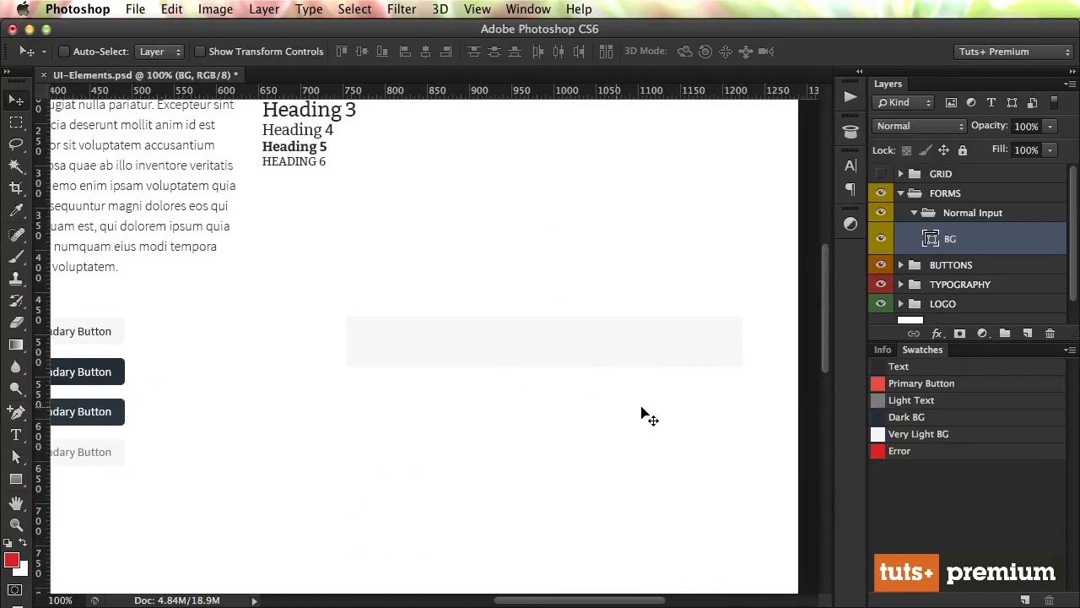
- Add the text "This is the label:" over the BG rectangle in Source Sans Pro Light at 16 px
key(t)
click(352, 345)
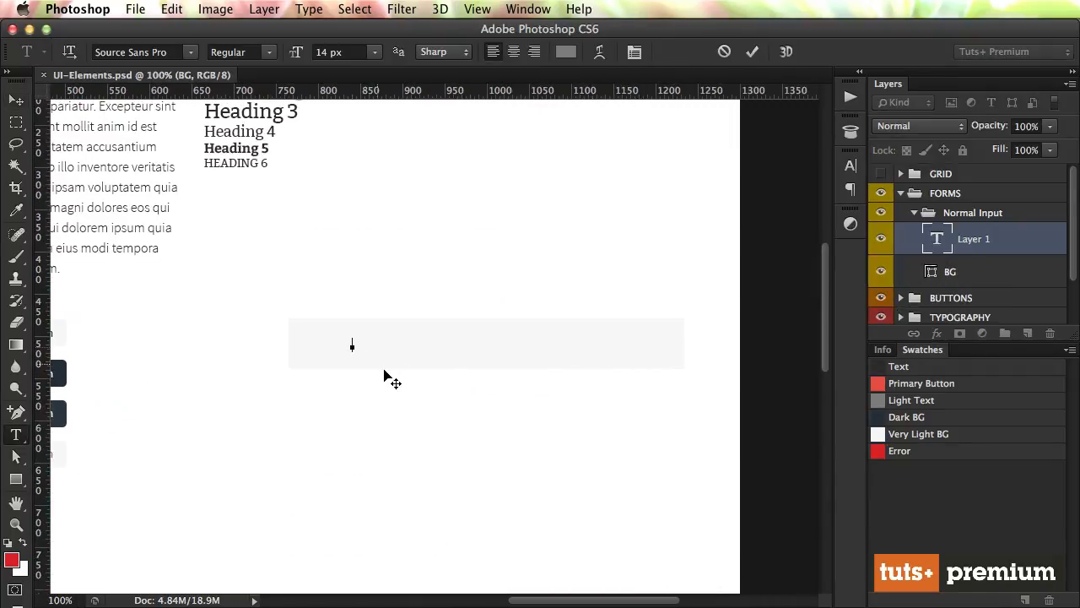
text(This is the label:)
key(super+a)
key(super+shift+period)
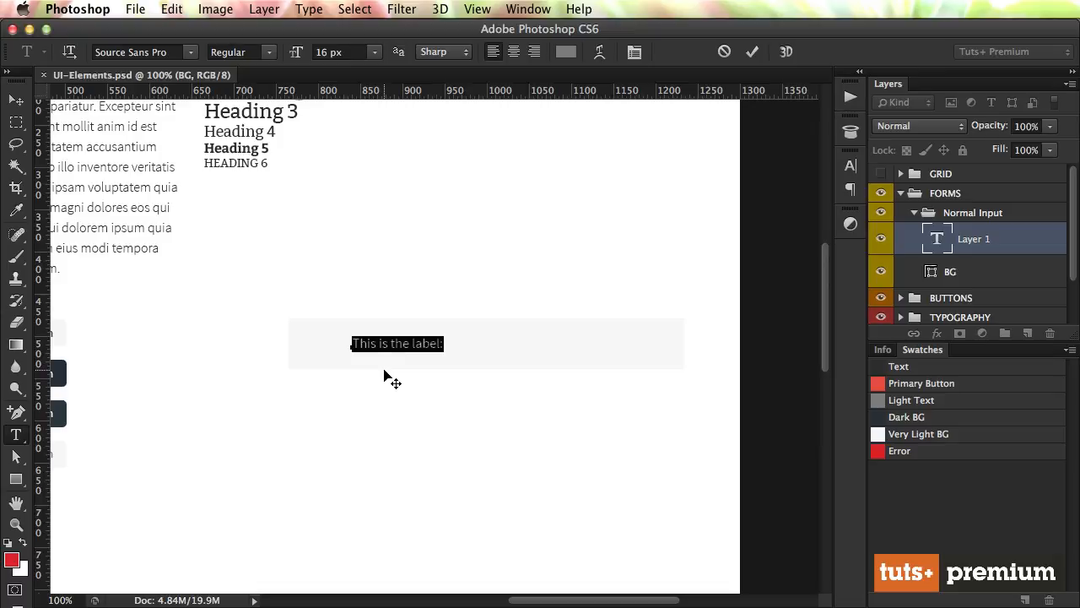
click(257, 53)
click(260, 67)
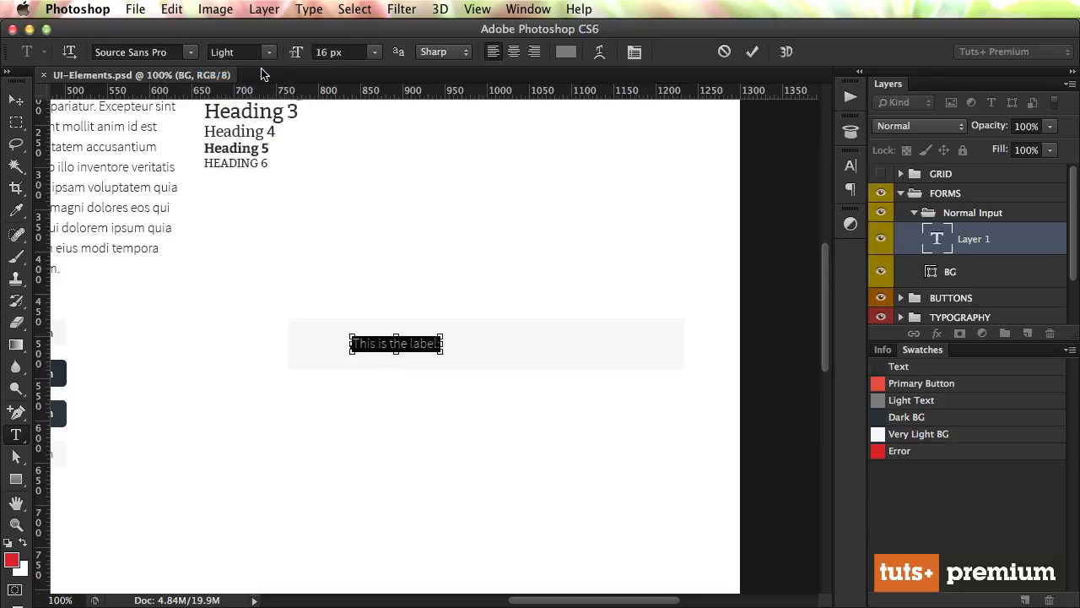
key(super+Return)
key(v)
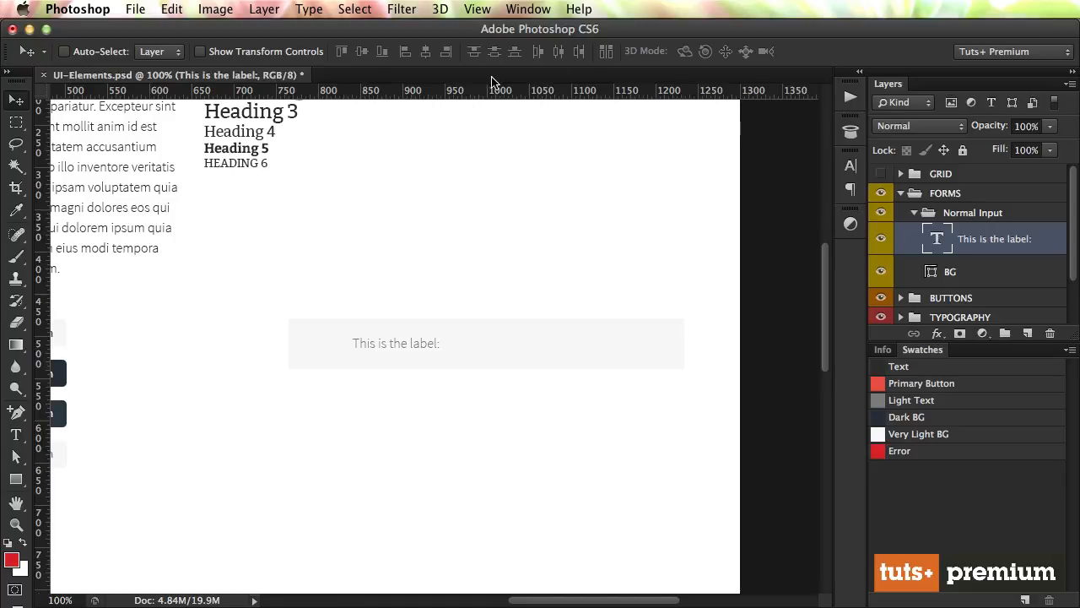
- Set the label's text colour to the Text swatch colour
key(t)
click(564, 52)
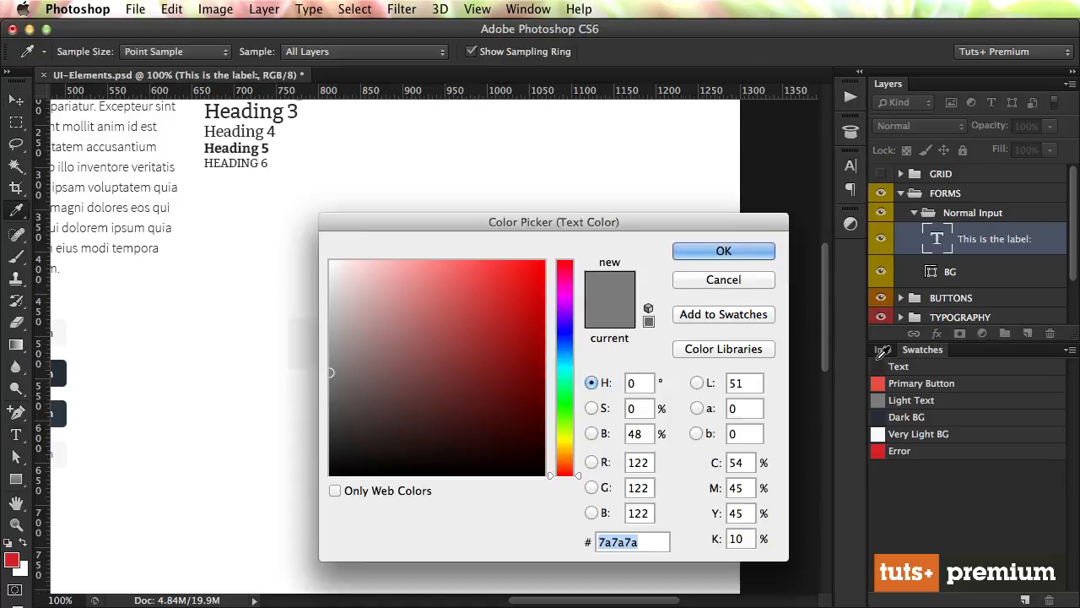
click(879, 364)
key(Return)
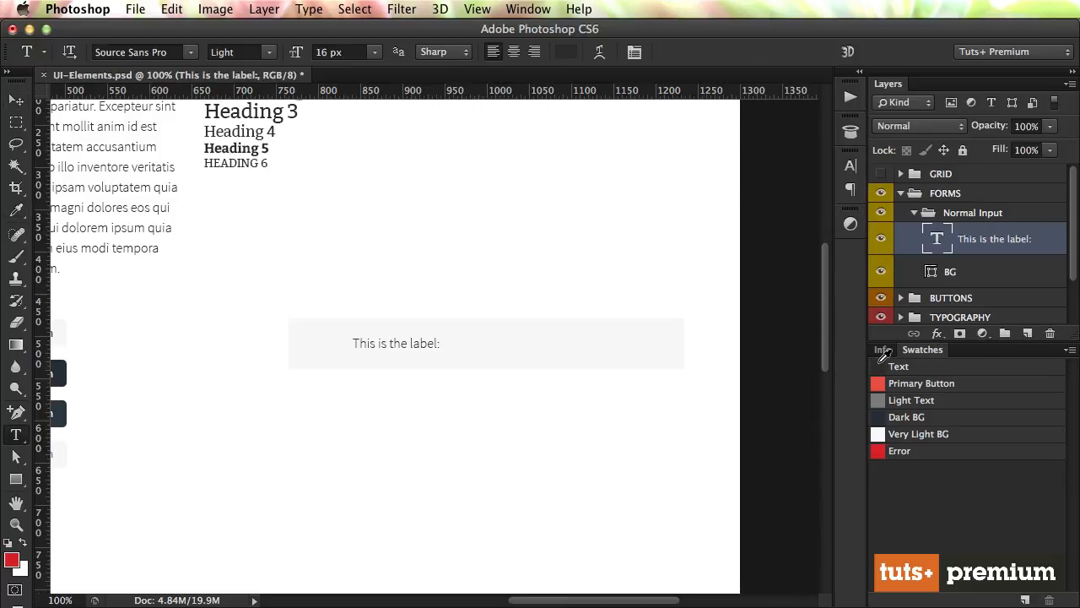
- Move the label near the left edge of the BG rectangle, leaving a small inset and centring it vertically
key(v)
drag(307, 324, 388, 373)
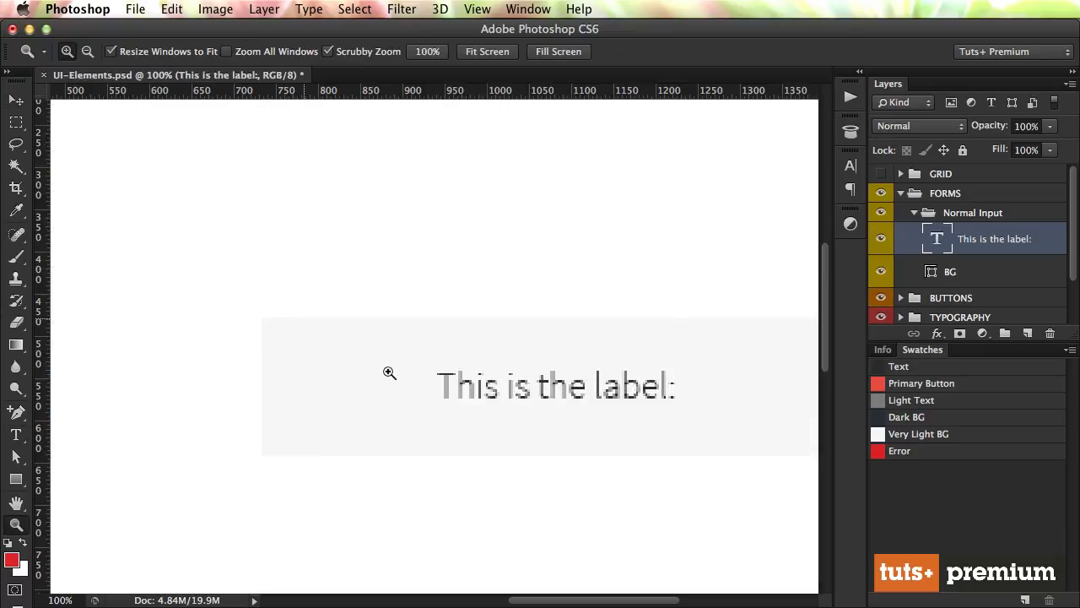
drag(574, 386, 464, 394)
drag(380, 415, 417, 419)
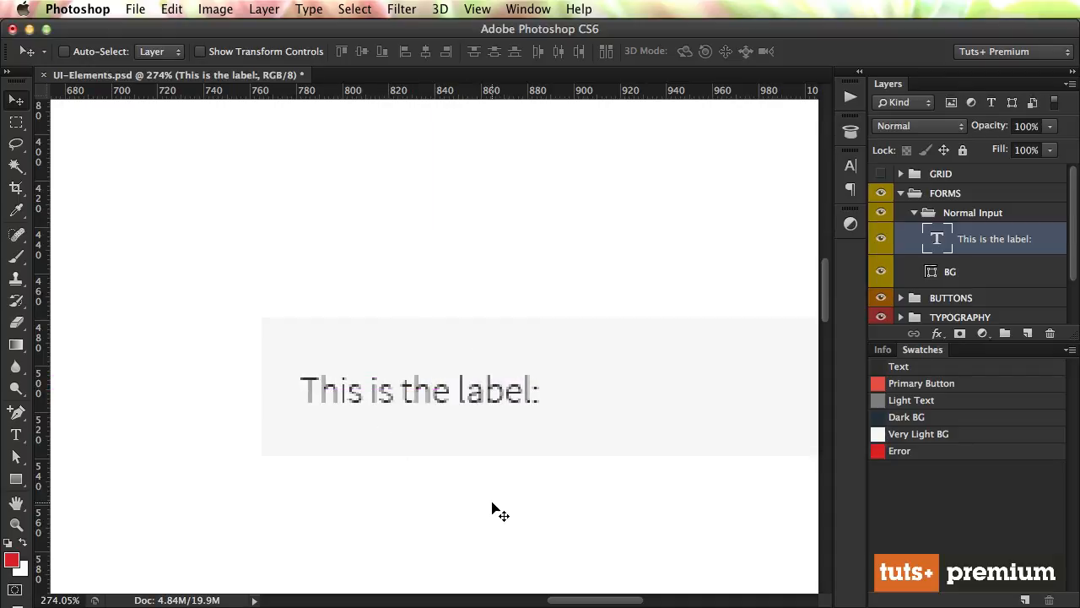
key(super+1)
scroll(492, 508, right, 5)
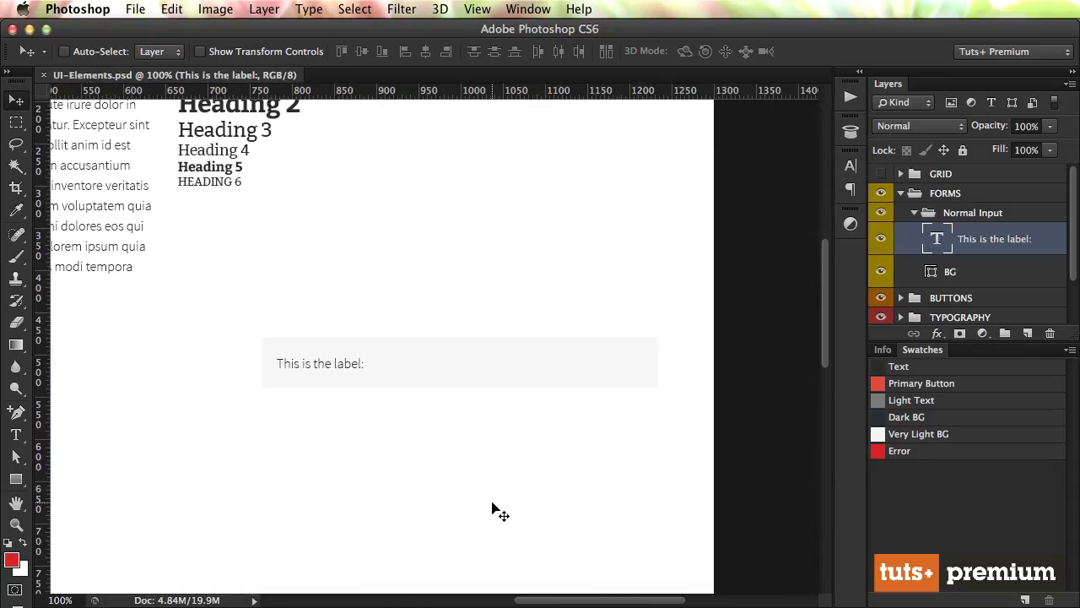
- Draw a rectangle beside the label, reaching nearly to the BG's right edge, and fill it white
click(16, 478)
drag(19, 480, 80, 478)
drag(373, 344, 653, 392)
key(a)
key(z)
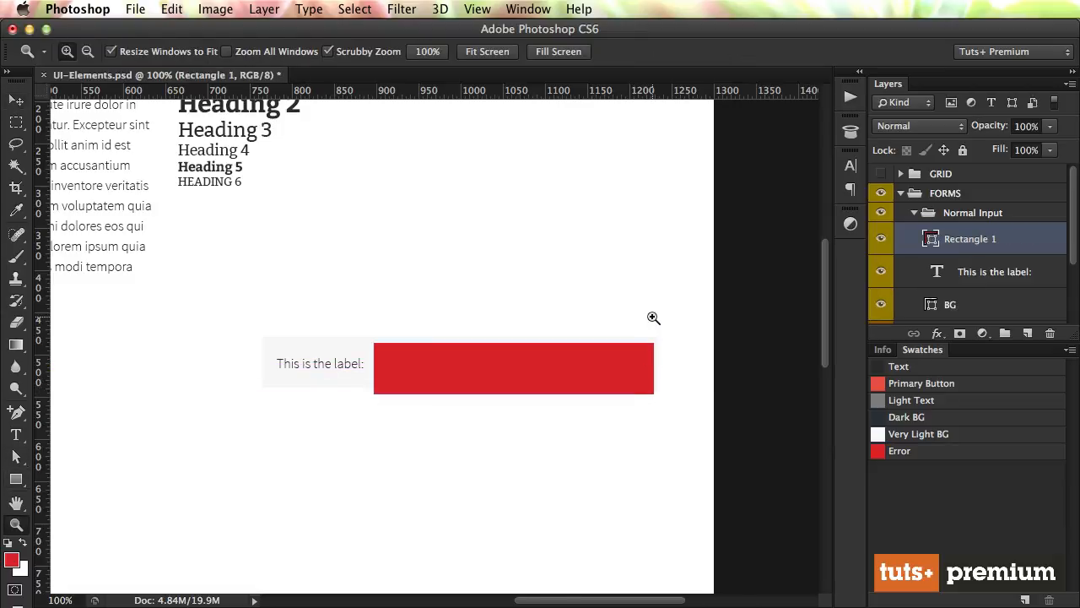
key(super+BackSpace)
key(v)
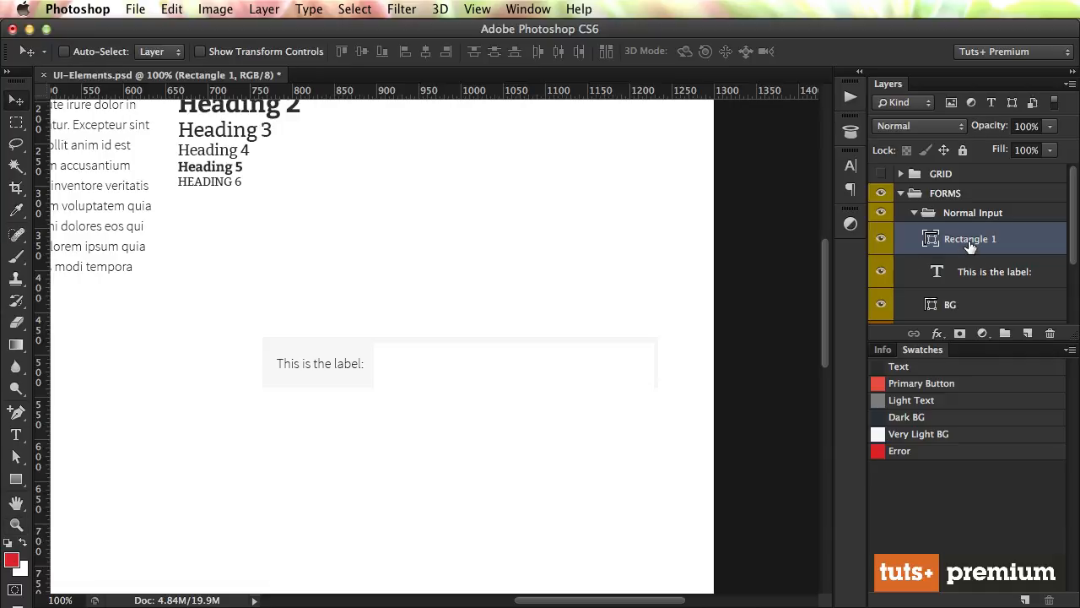
- Rename the white rectangle's layer to "Input BG"
double_click(968, 239)
text(Input BG)
key(Return)
- Nudge the Input BG rectangle towards the BG's upper-right corner, leaving an equal thin margin along the top and right edges
key(z)
click(675, 355)
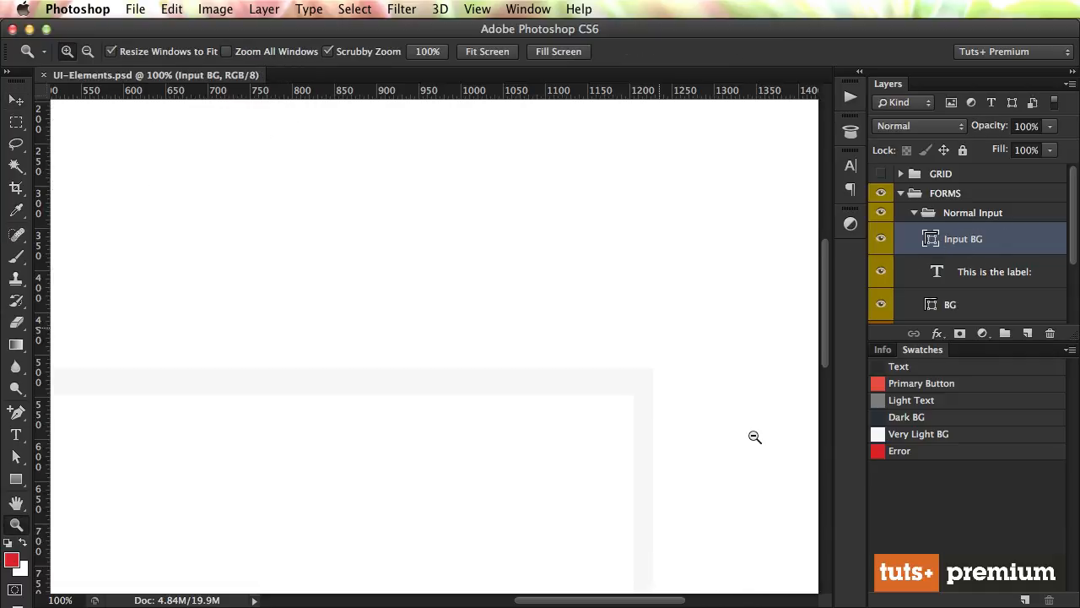
key(v)
key(Right)
key(Right)
key(Right)
key(Right)
key(Up)
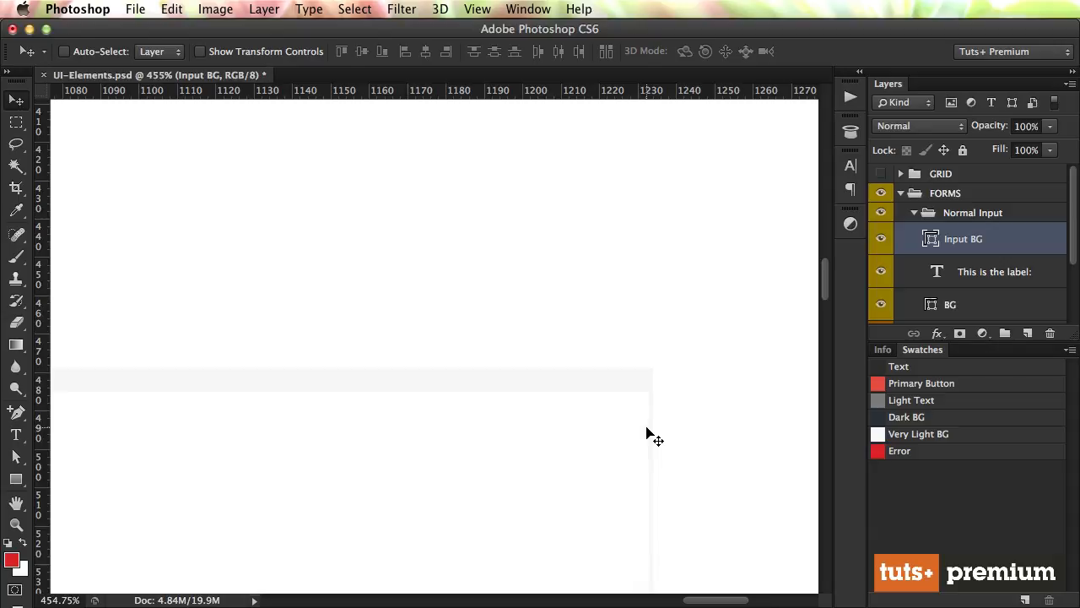
key(Up)
key(Up)
key(Up)
key(Up)
key(Up)
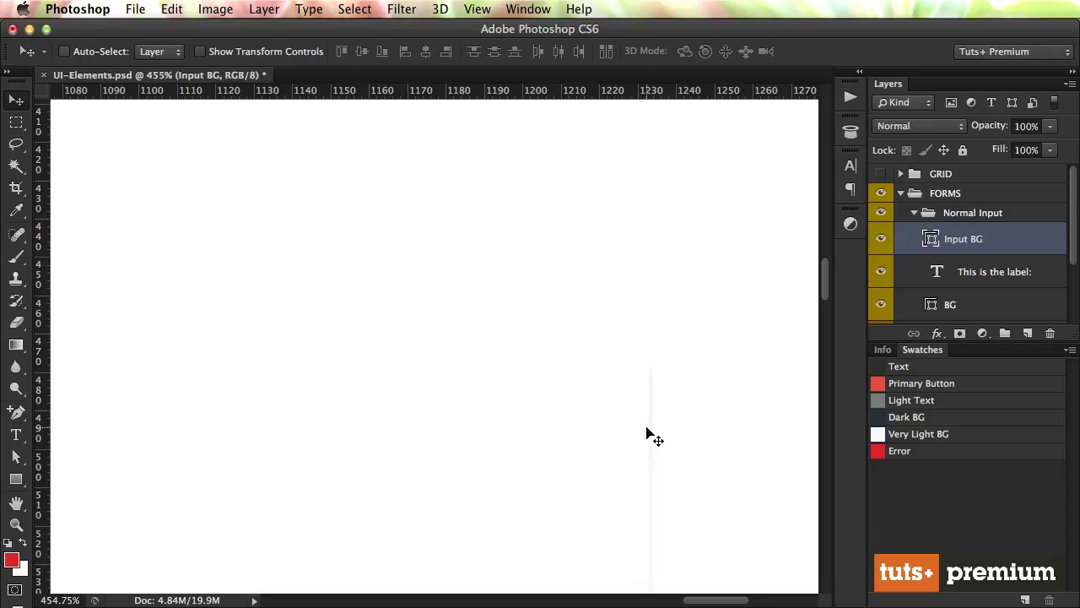
key(Right)
key(Down)
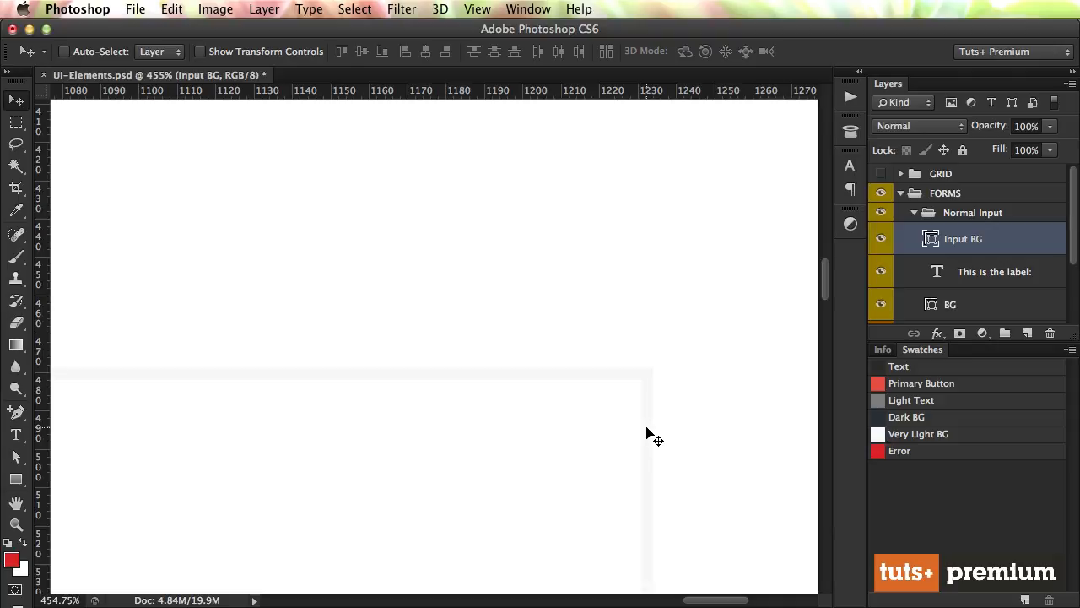
- Raise the lower edge of the Input BG rectangle inside the BG, giving it a height of 54 px
scroll(650, 436, down, 5)
key(a)
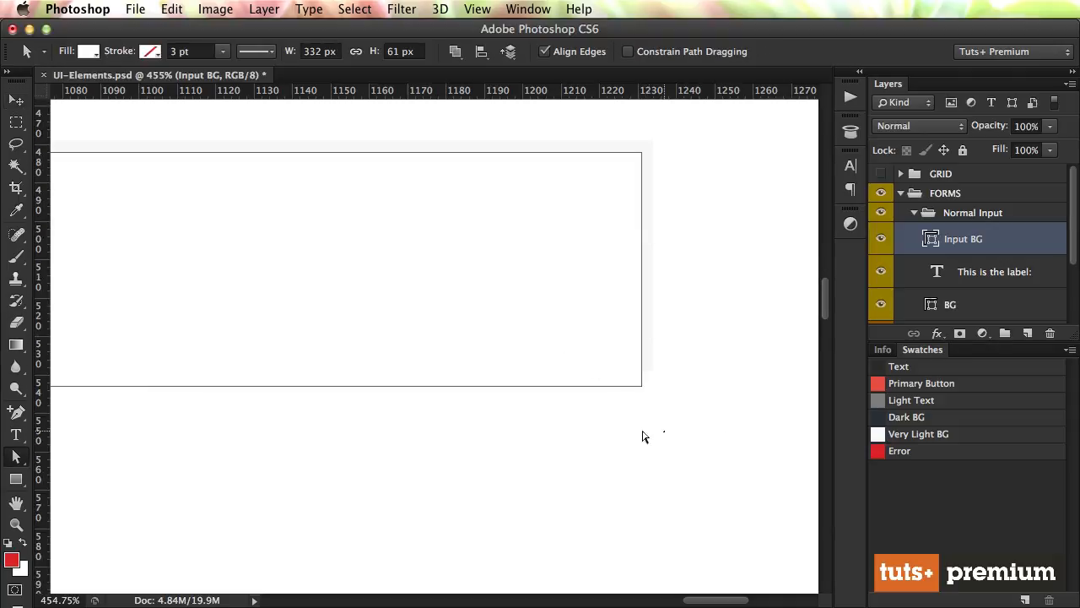
key(super+1)
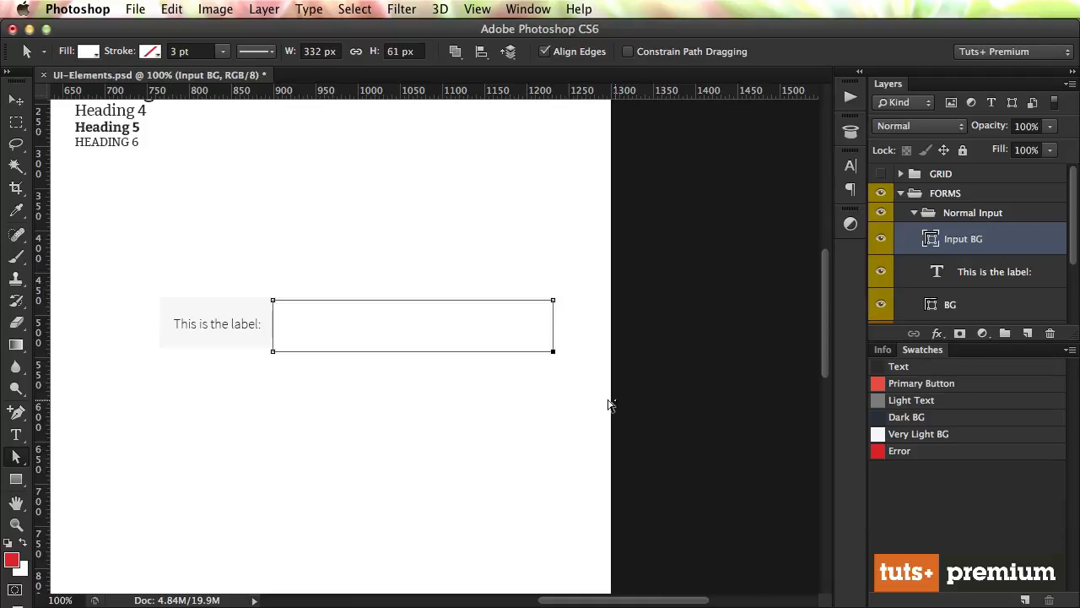
key(super+space)
drag(257, 344, 397, 425)
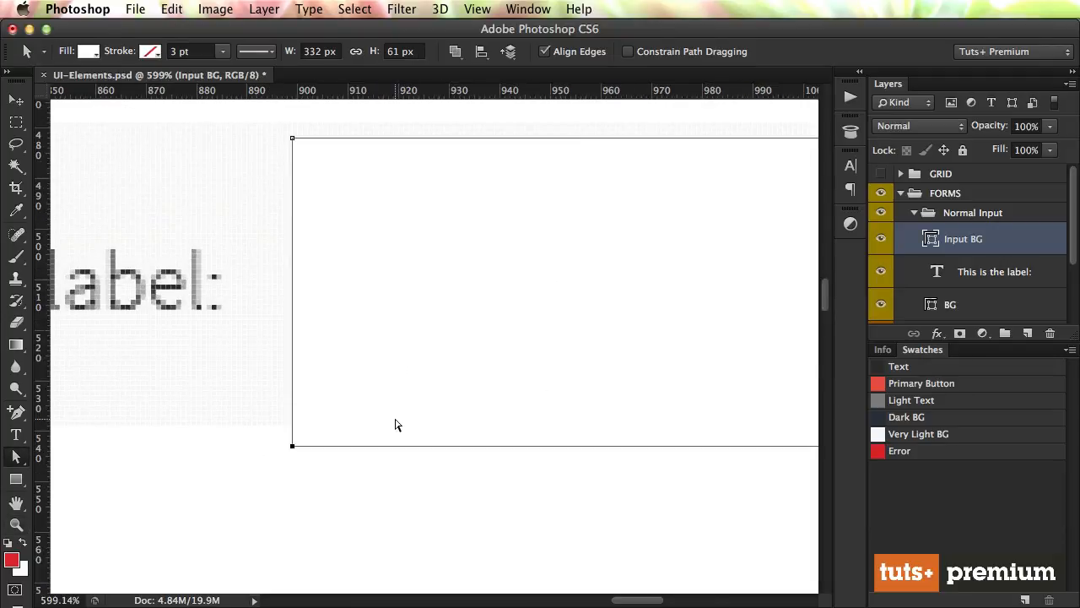
key(Up)
key(Up)
key(Up)
key(Up)
key(Up)
key(Up)
key(Up)
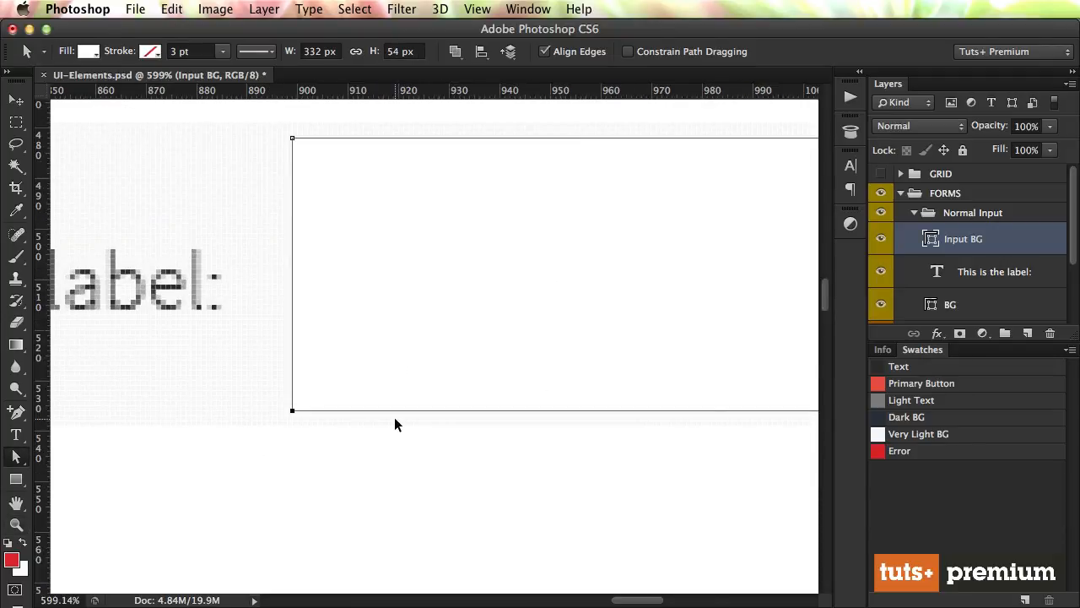
key(Return)
- Move the Input BG rectangle's left edge inwards so that its width is 330 px
key(v)
scroll(506, 432, left, 6)
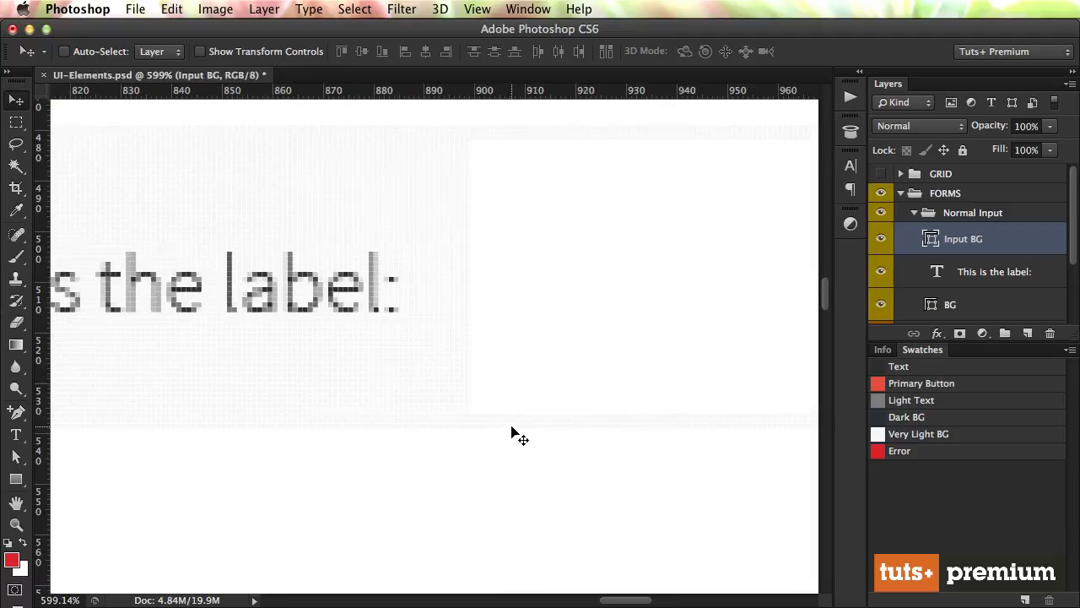
key(a)
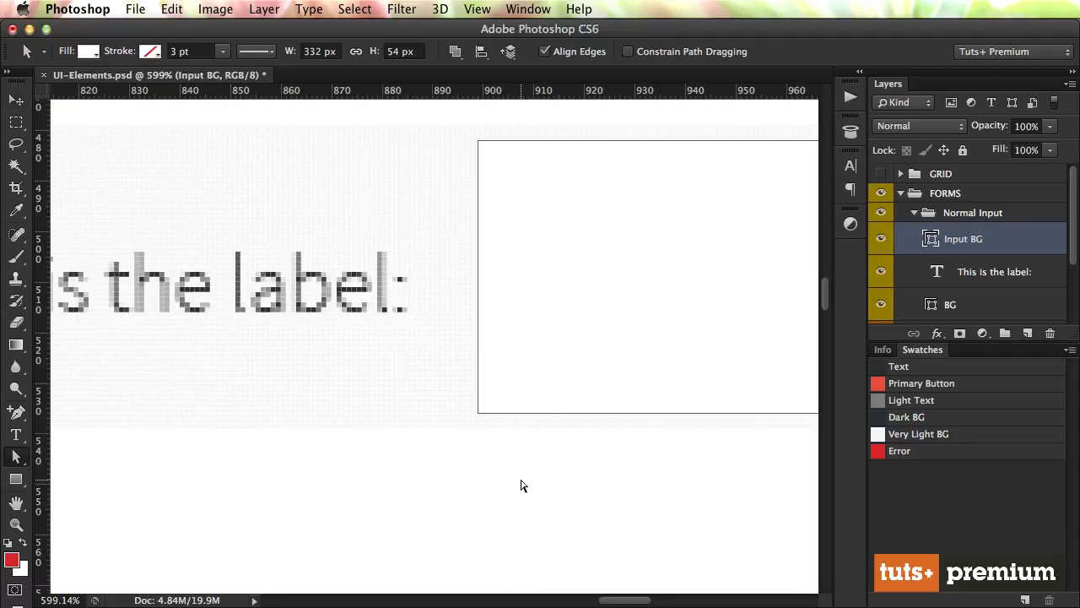
scroll(520, 484, up, 3)
drag(529, 542, 432, 135)
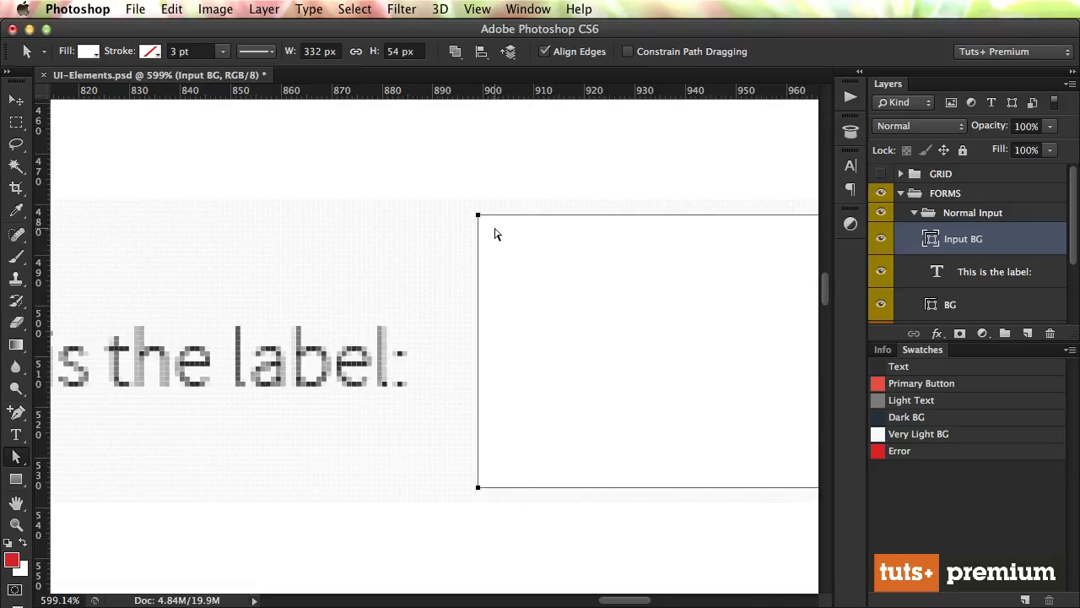
mouse_move(477, 217)
mouse_down()
mouse_move(408, 218)
mouse_move(488, 221)
mouse_up()
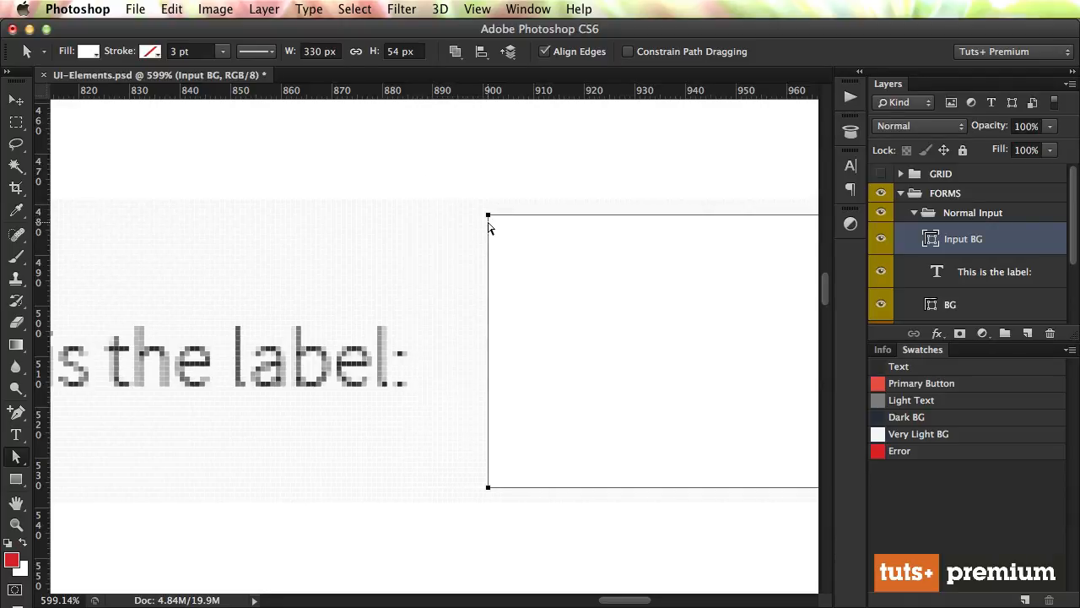
key(v)
key(super+1)
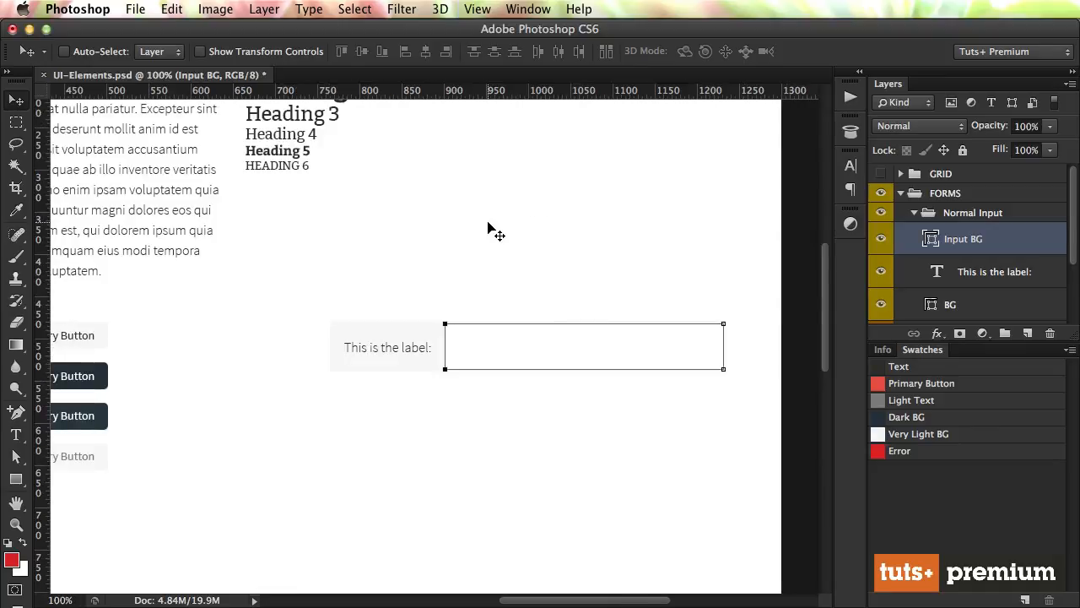
- Duplicate the label text into the white input box and place the copy's layer above Input BG
key(t)
click(400, 346)
key(super+Return)
key(v)
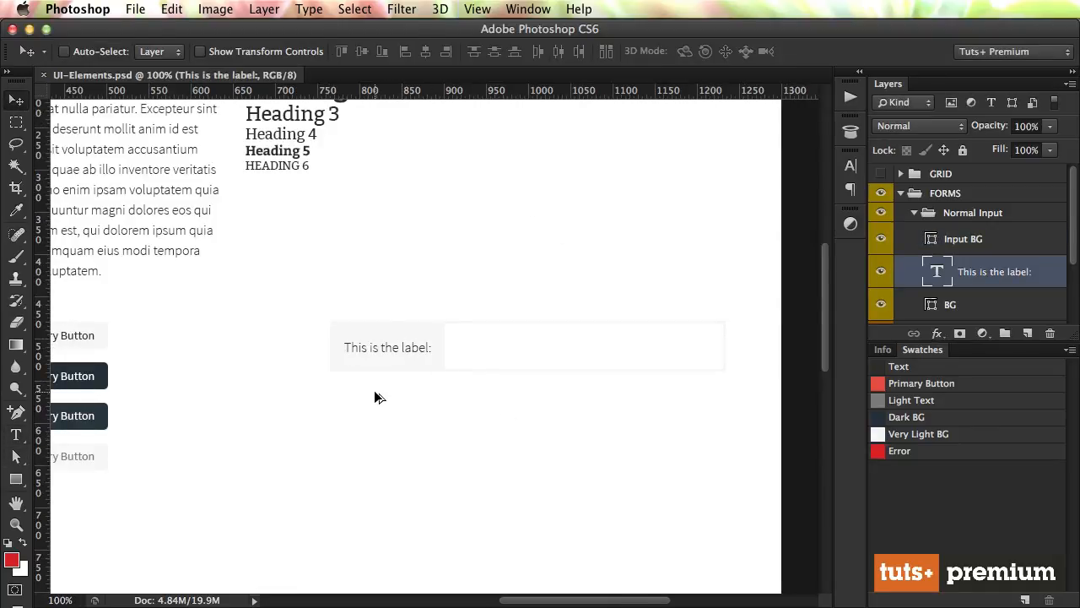
drag(376, 393, 518, 383)
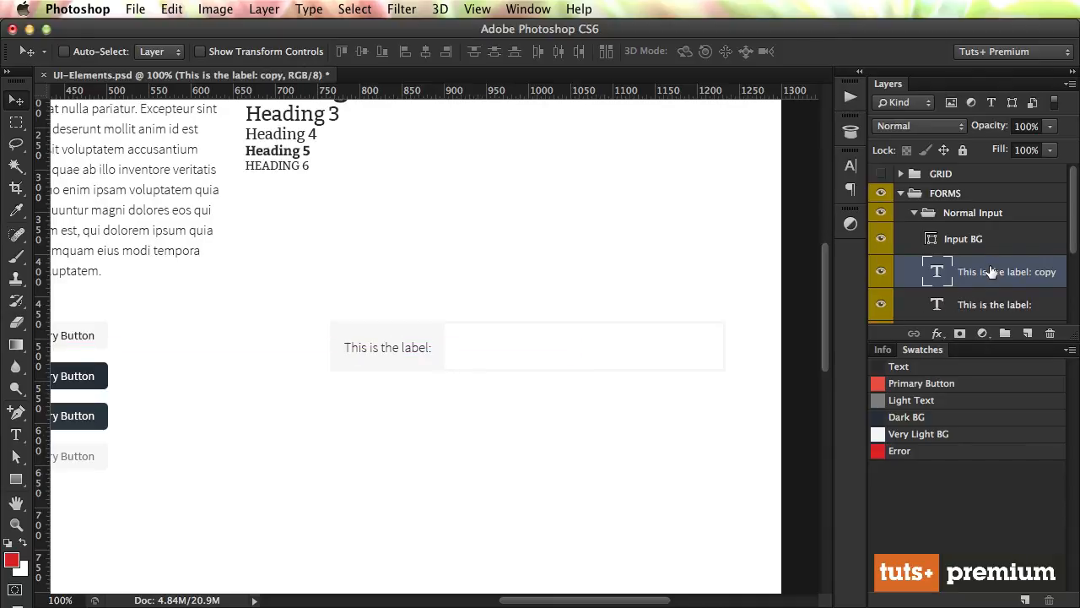
drag(992, 271, 981, 235)
- Move the copied text near the input box's left edge, with an inset similar to the label's and on the same baseline
key(z)
drag(393, 333, 567, 395)
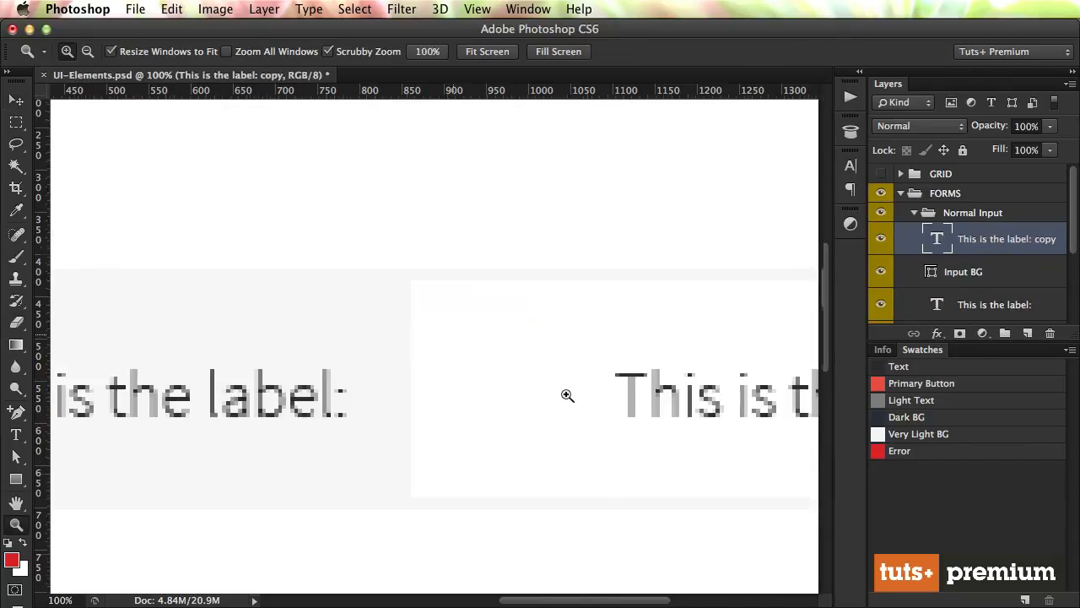
key(v)
drag(709, 403, 564, 396)
key(super+1)
- Replace the copied text in the input box with "The input value"
key(t)
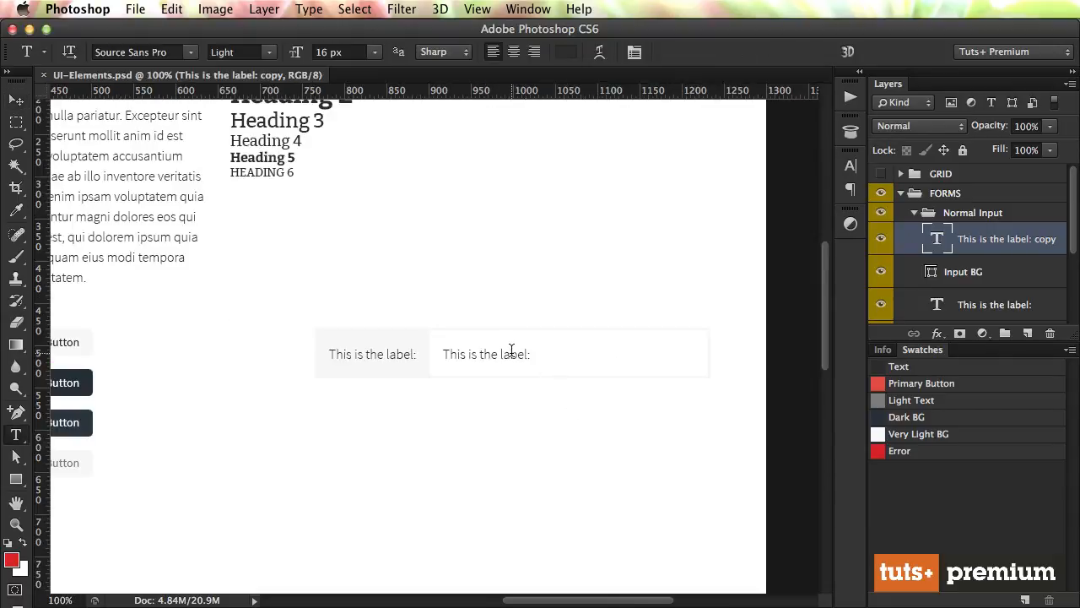
triple_click(511, 350)
text(The)
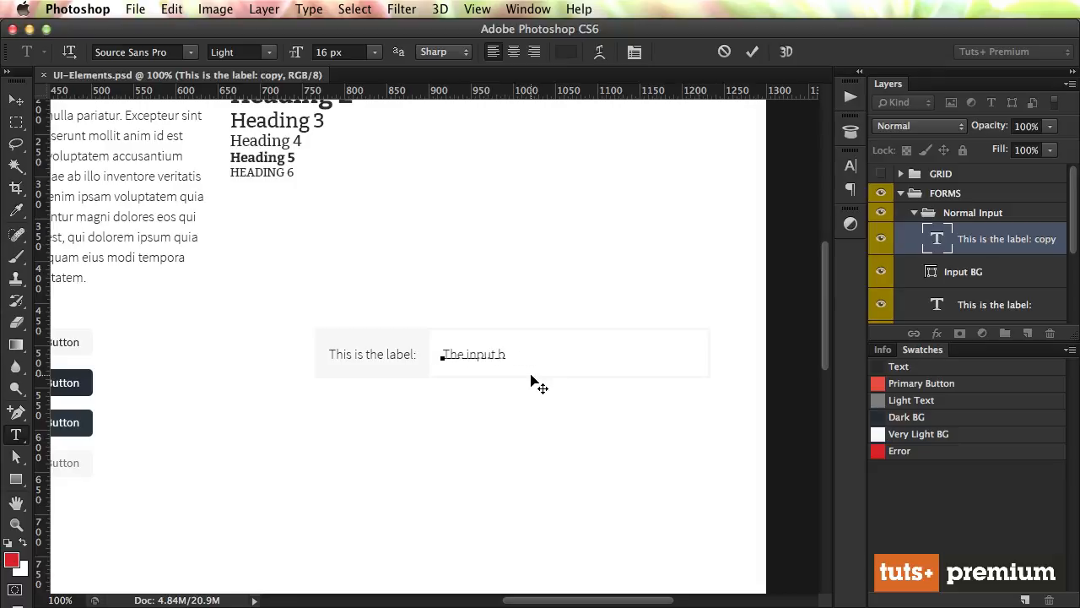
text( input value)
key(super+Return)
key(v)
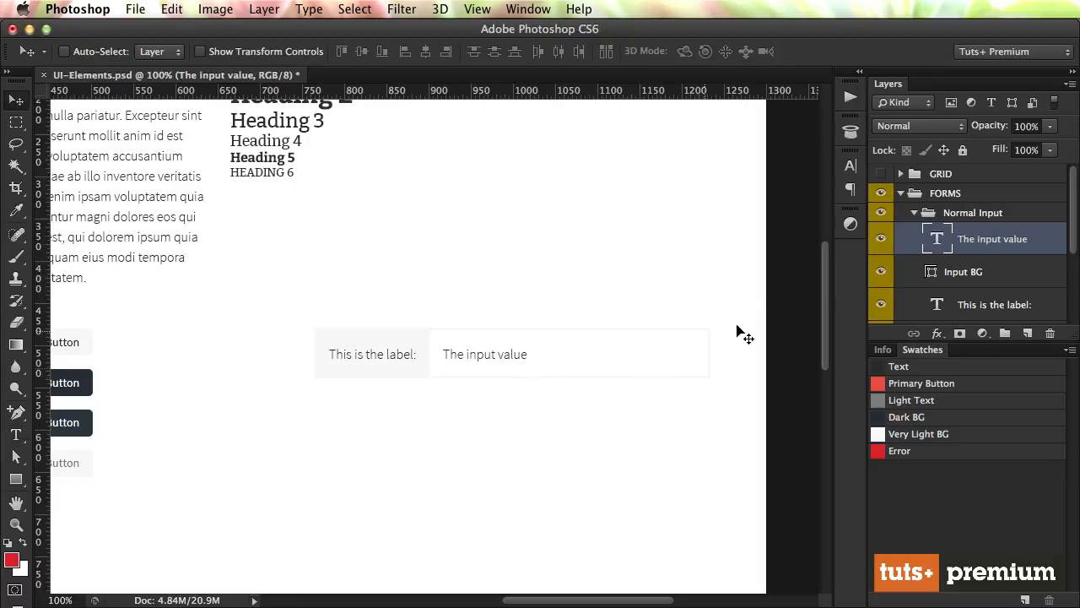
- Set the colour of the input value text to the Light Text swatch colour
key(t)
click(569, 54)
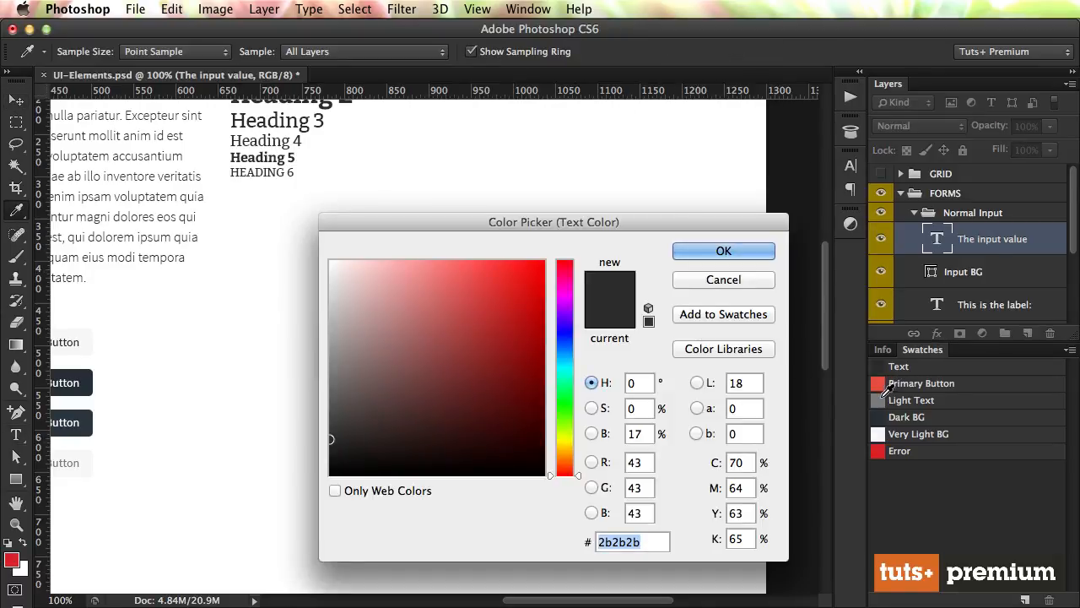
click(884, 398)
click(746, 254)
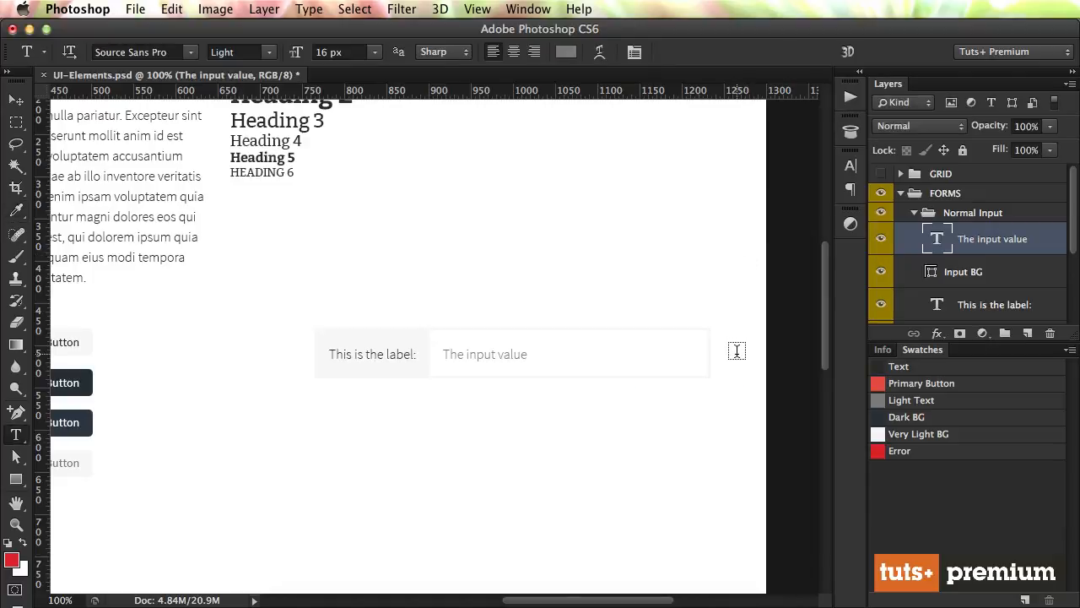
key(v)
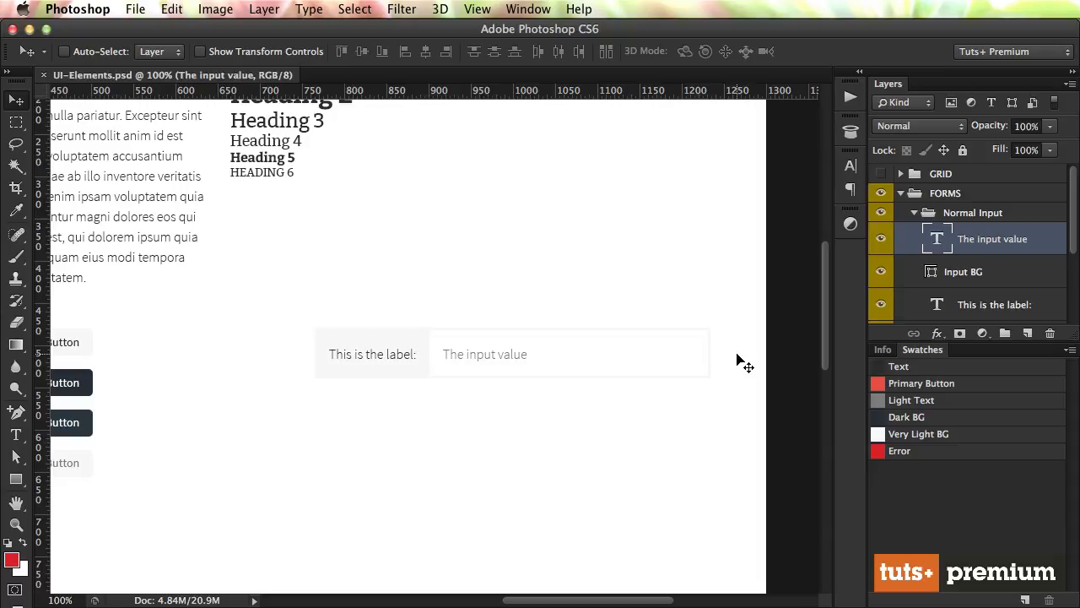
- Collapse the Normal Input group and duplicate it just below the original field, checking the spacing against the grid
click(914, 214)
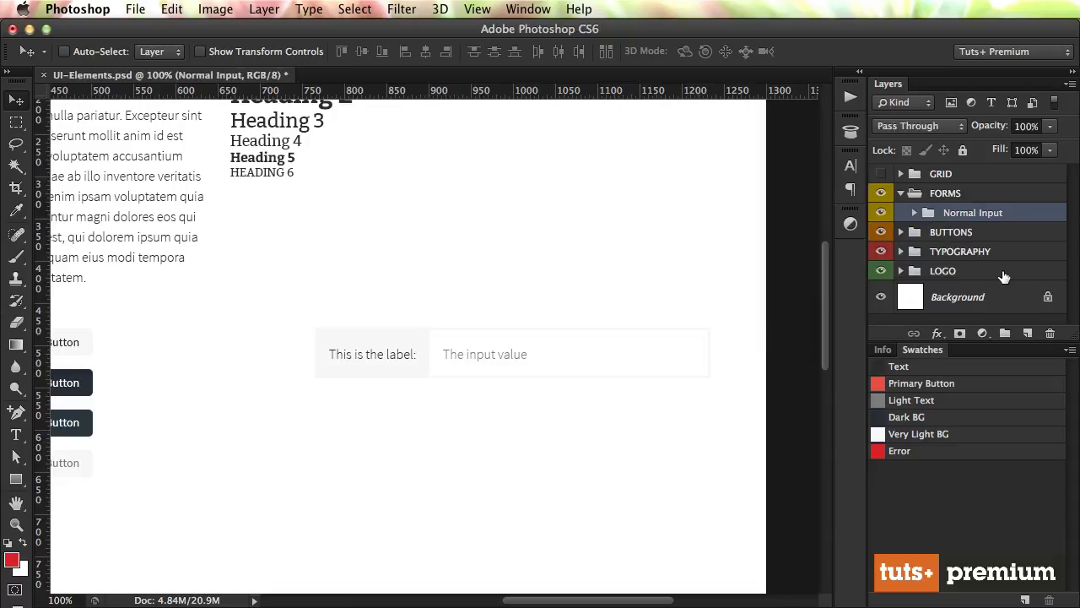
drag(485, 369, 485, 431)
key(F2)
key(super+space)
drag(446, 399, 528, 461)
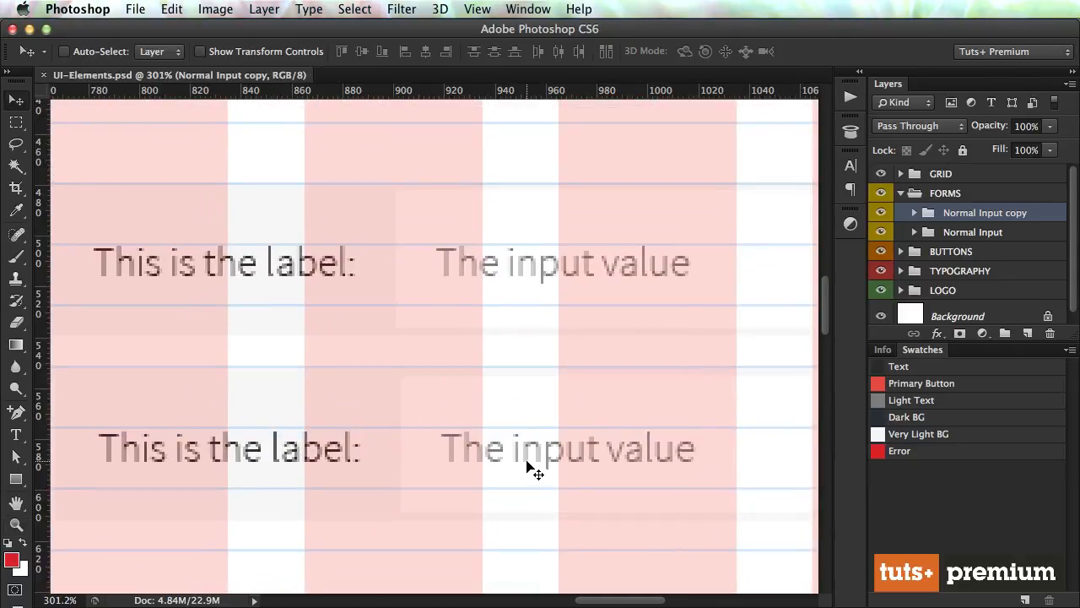
key(super+1)
key(F2)
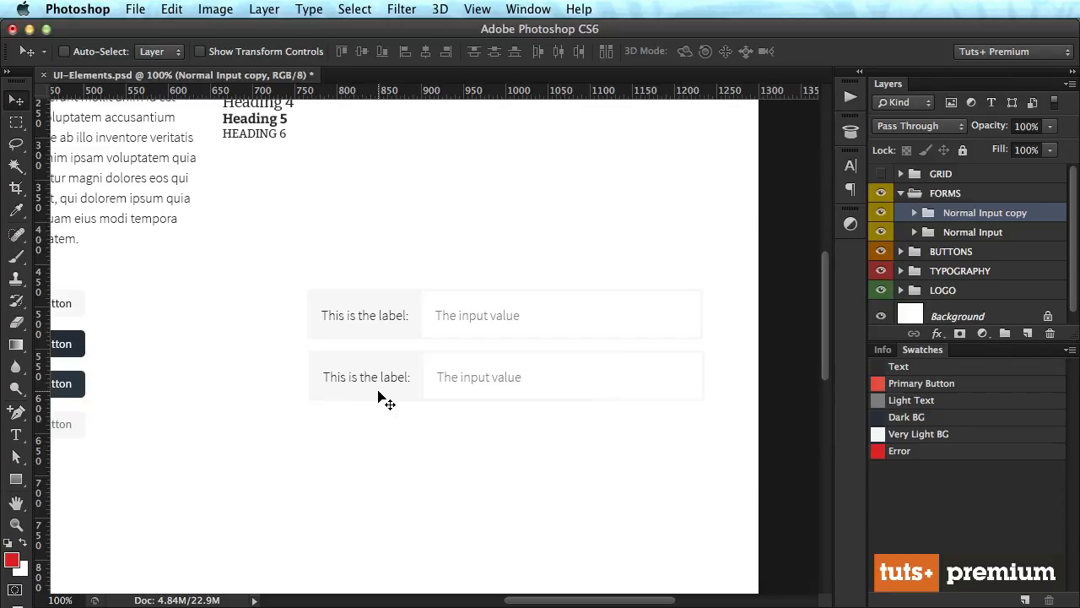
- Change the label of the lower field to "Numeric:"
key(t)
triple_click(380, 390)
text(Name)
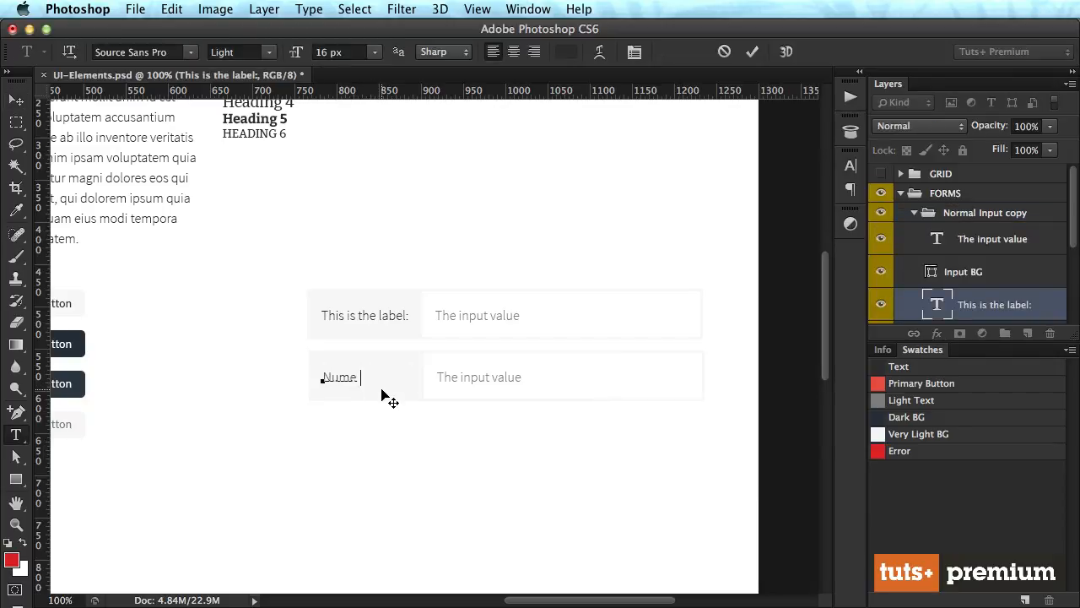
text(ric:)
key(super+Return)
- Change the lower field's value to "$0.00", move it near the box's right edge, and save the document
click(494, 374)
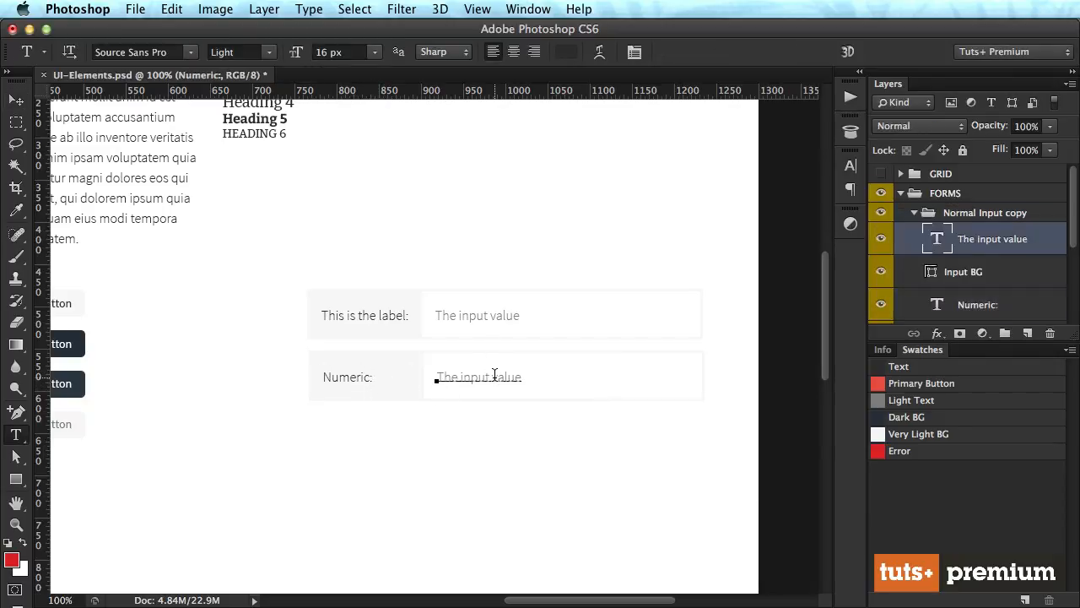
triple_click(495, 375)
text($0.00)
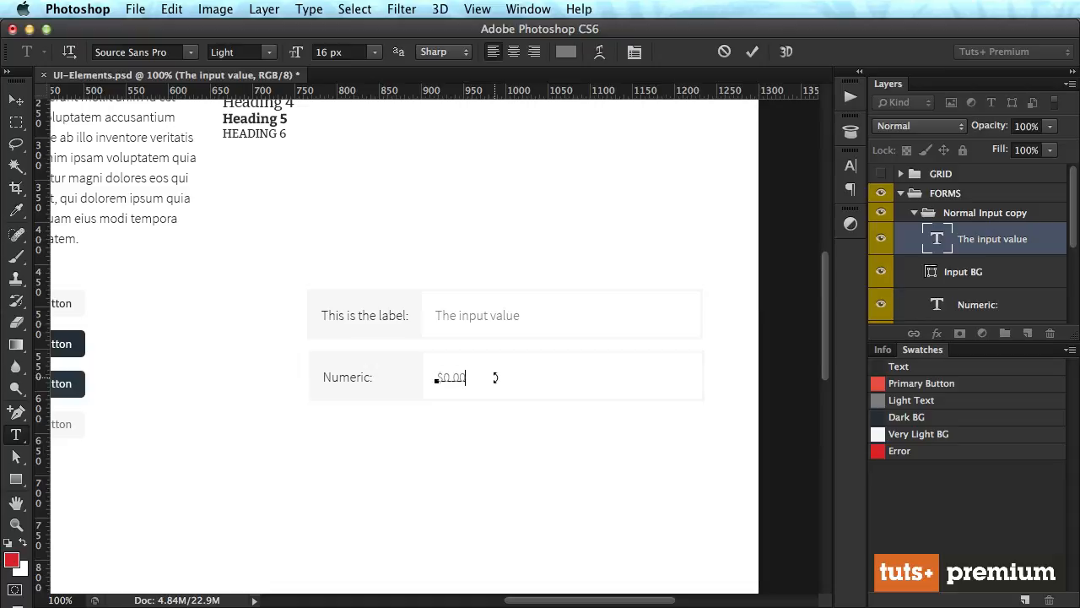
key(super+Return)
drag(495, 379, 714, 389)
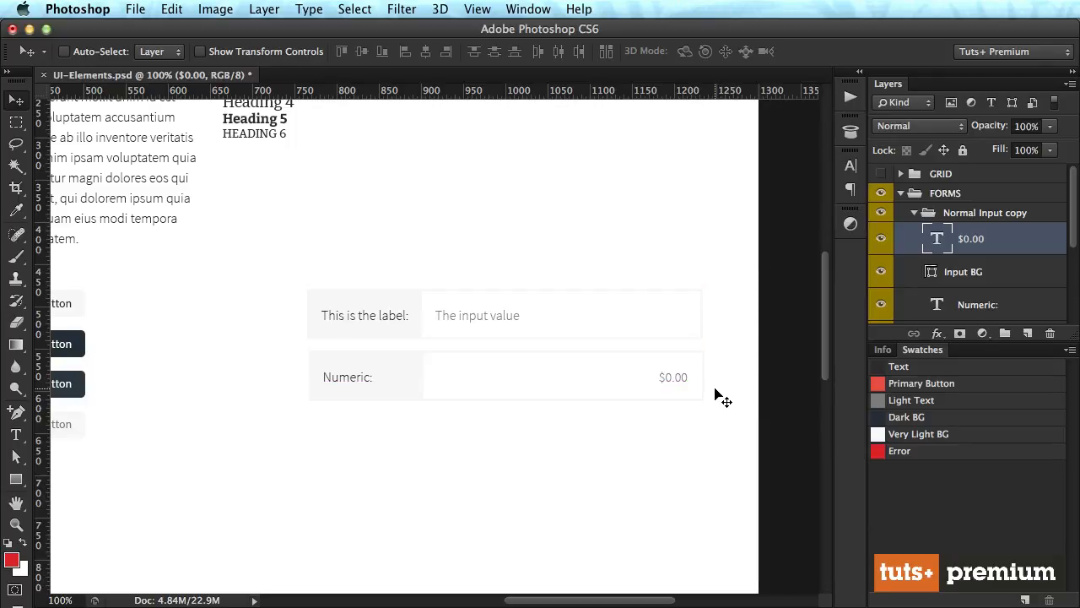
key(super+s)
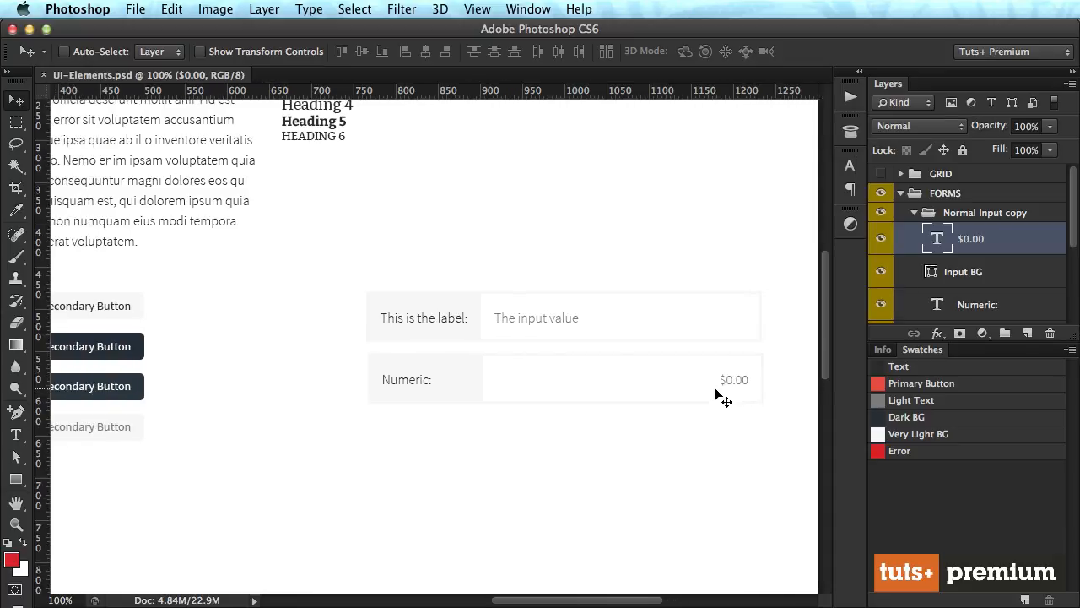
- Collapse the Normal Input copy group and rename it "Numeric Input"
scroll(714, 393, right, 2)
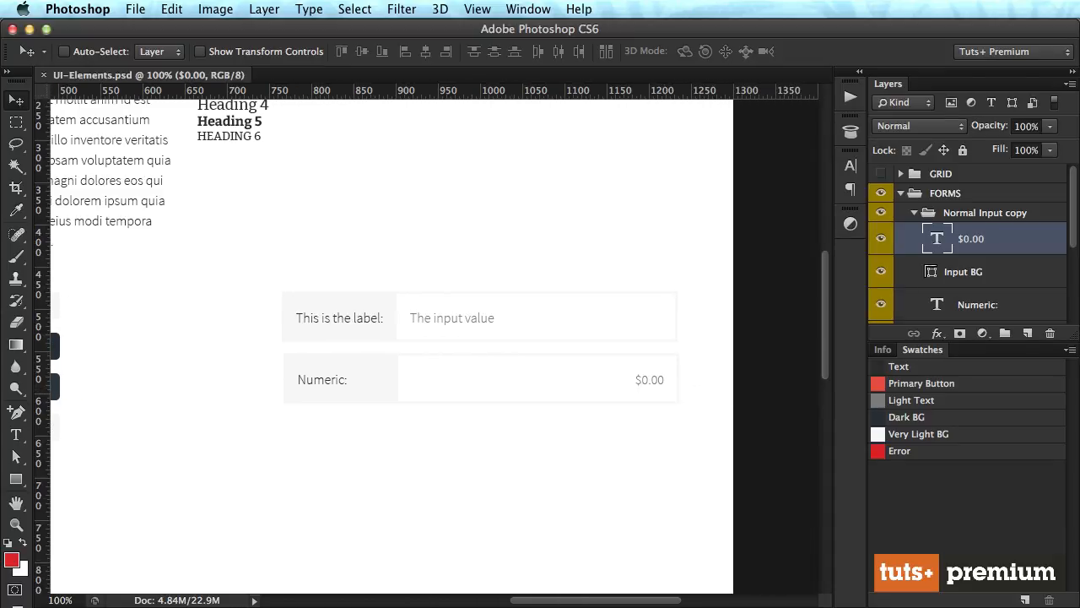
click(962, 213)
click(914, 214)
double_click(979, 213)
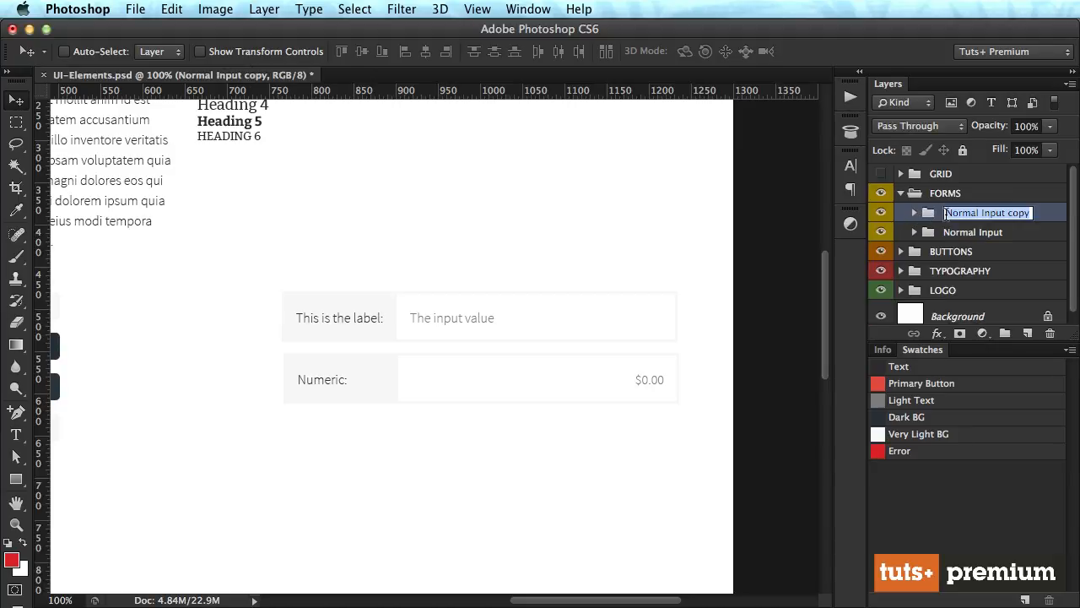
text(Numeric In)
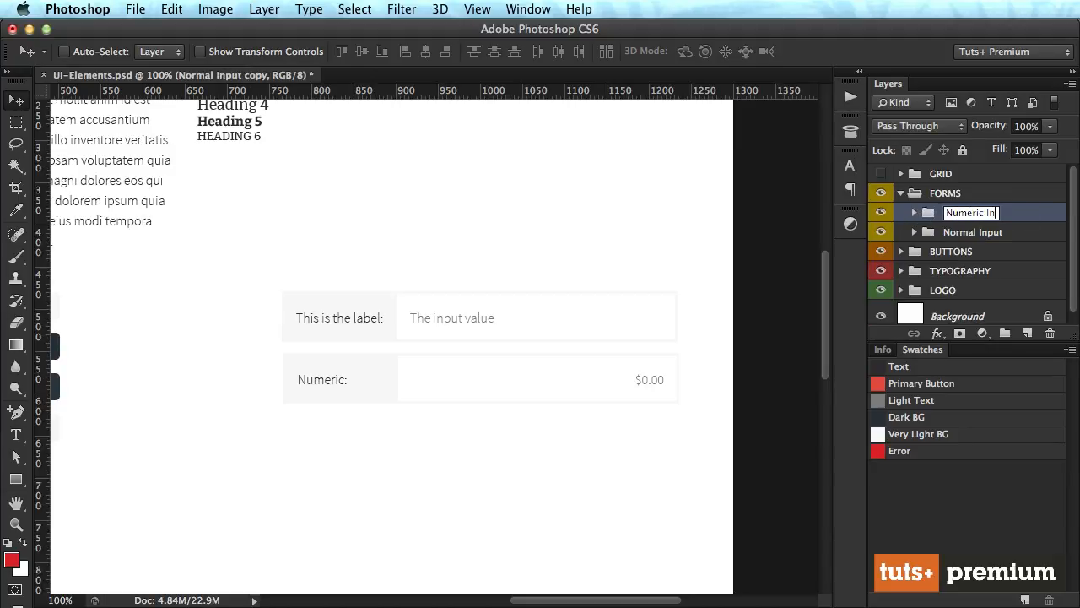
text(put)
key(Return)
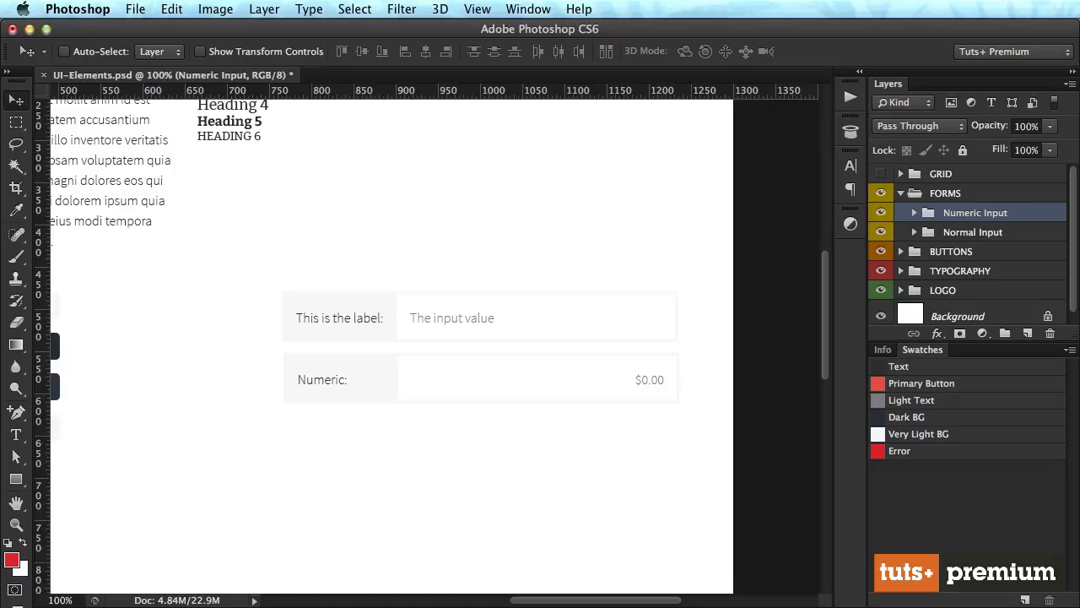
- Try duplicating the Numeric Input group below the numeric field, and remove the copy
drag(510, 349, 515, 423)
key(Delete)
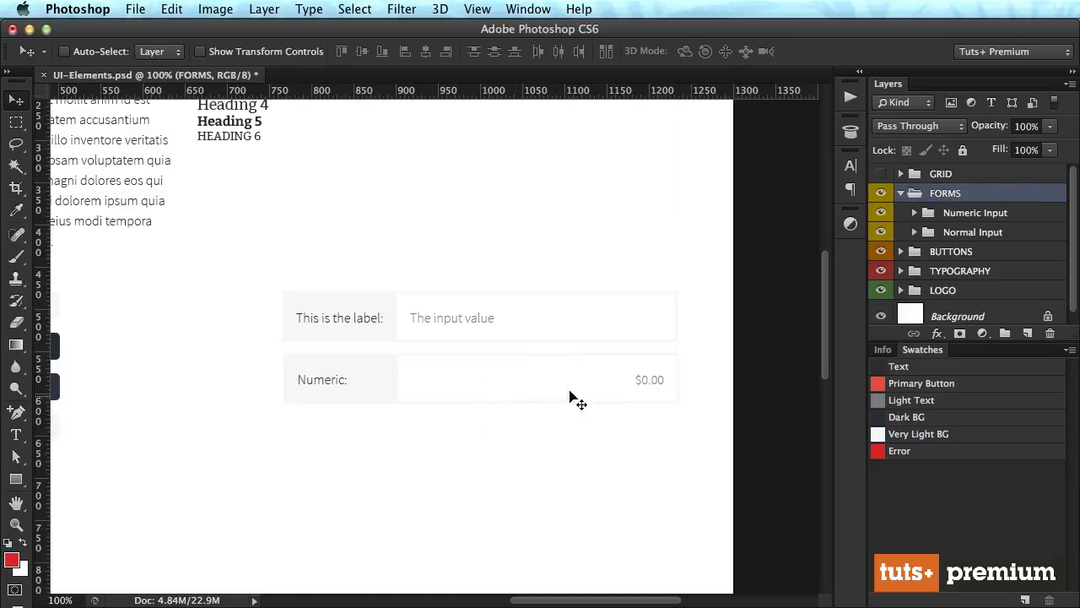
- Duplicate the Normal Input group below the numeric field and align the copy to the grid
click(985, 233)
drag(548, 359, 548, 485)
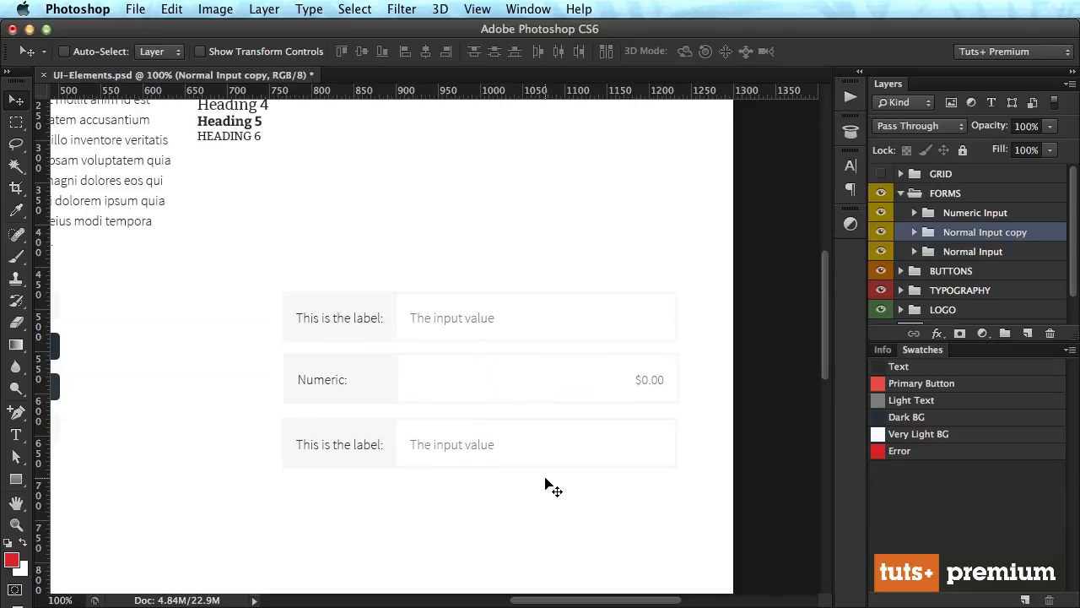
key(F2)
drag(395, 424, 506, 487)
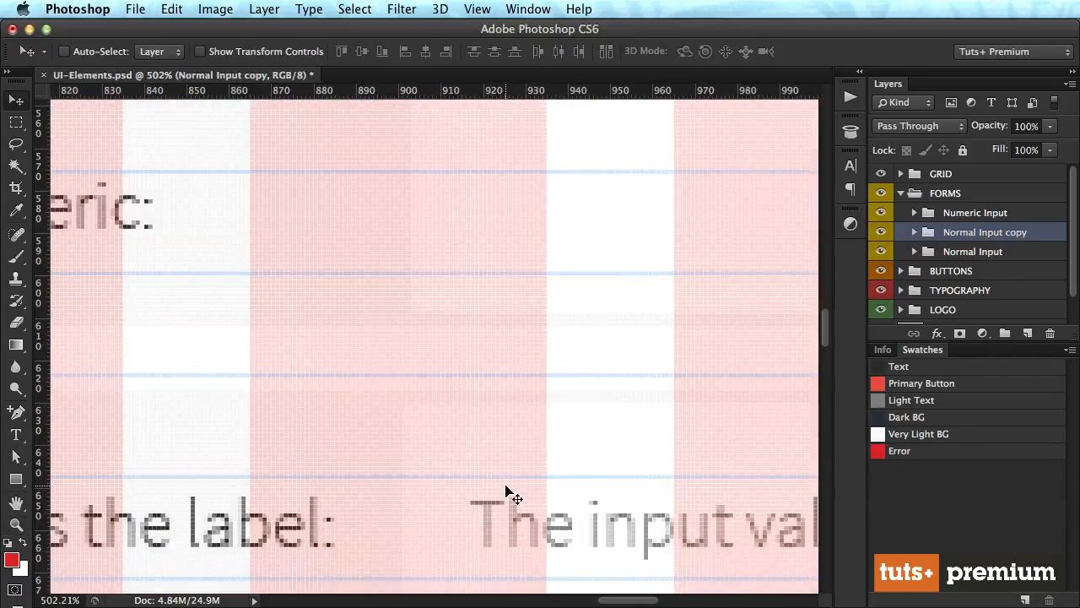
key(super+1)
key(F2)
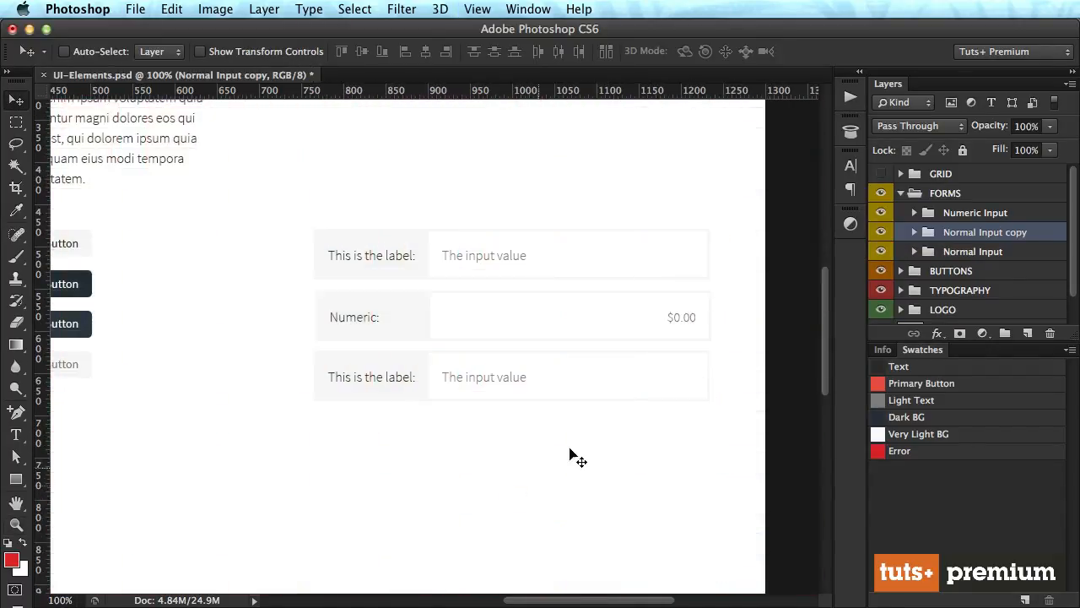
- Move the Normal Input copy group above Numeric Input in the FORMS group and rename it "Dropdown"
drag(989, 233, 987, 205)
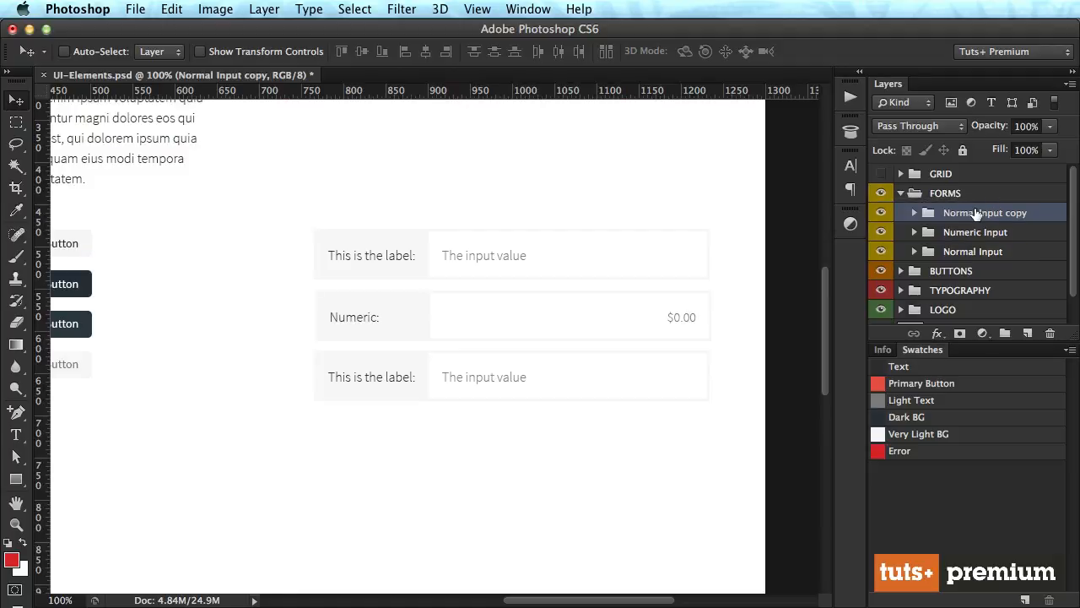
double_click(976, 214)
text(Dropdown)
key(Return)
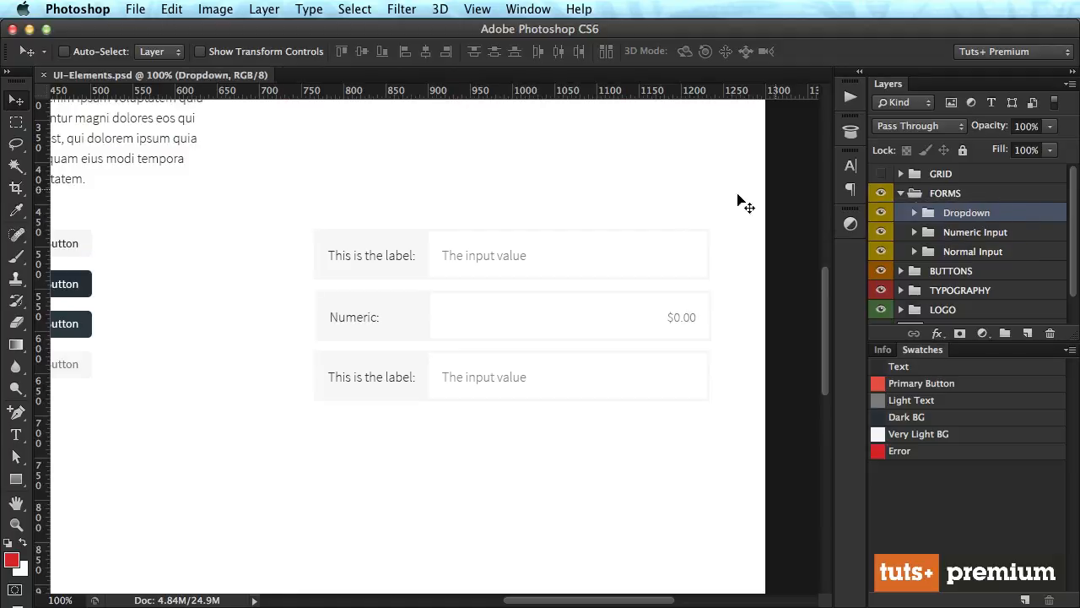
- Change the third field's label to "Dropdown:"
key(t)
click(350, 378)
key(super+a)
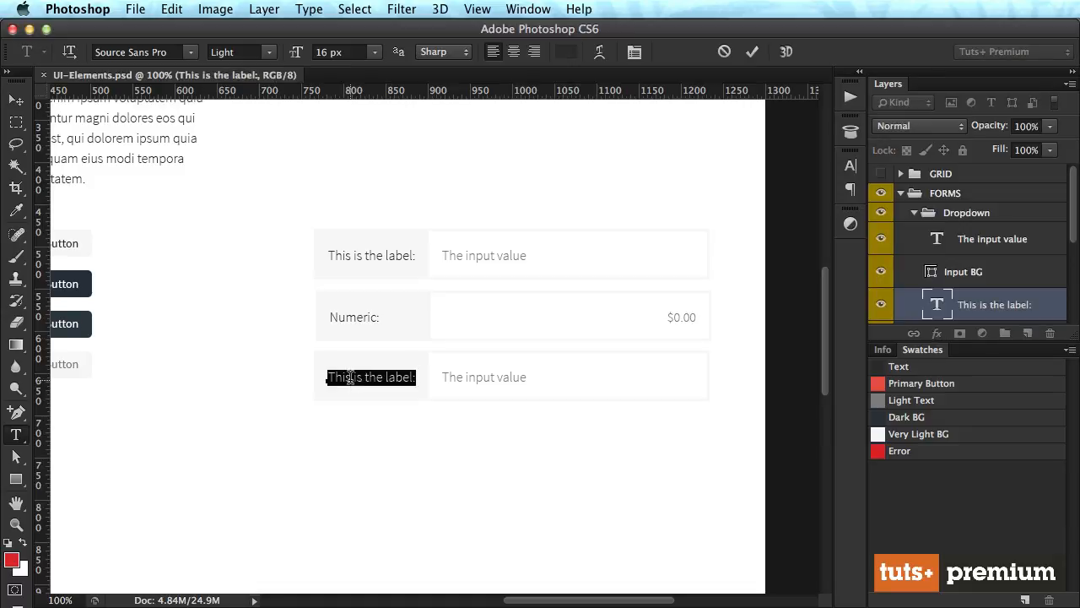
key(BackSpace)
text(Dropdown:)
key(super+Return)
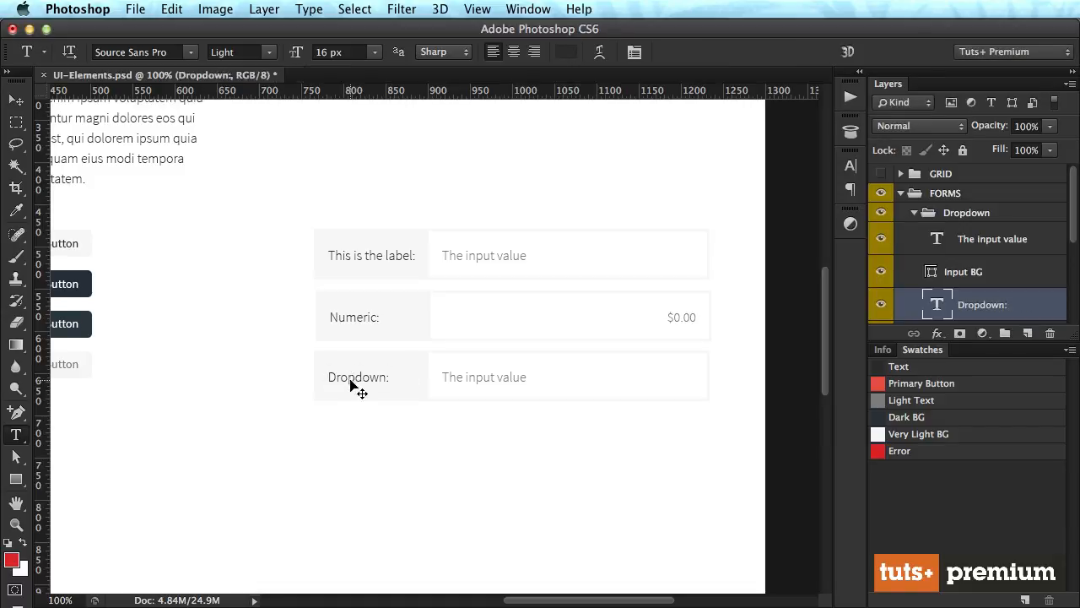
key(v)
- Change the Dropdown field's value to "- Select Value -"
key(t)
click(501, 376)
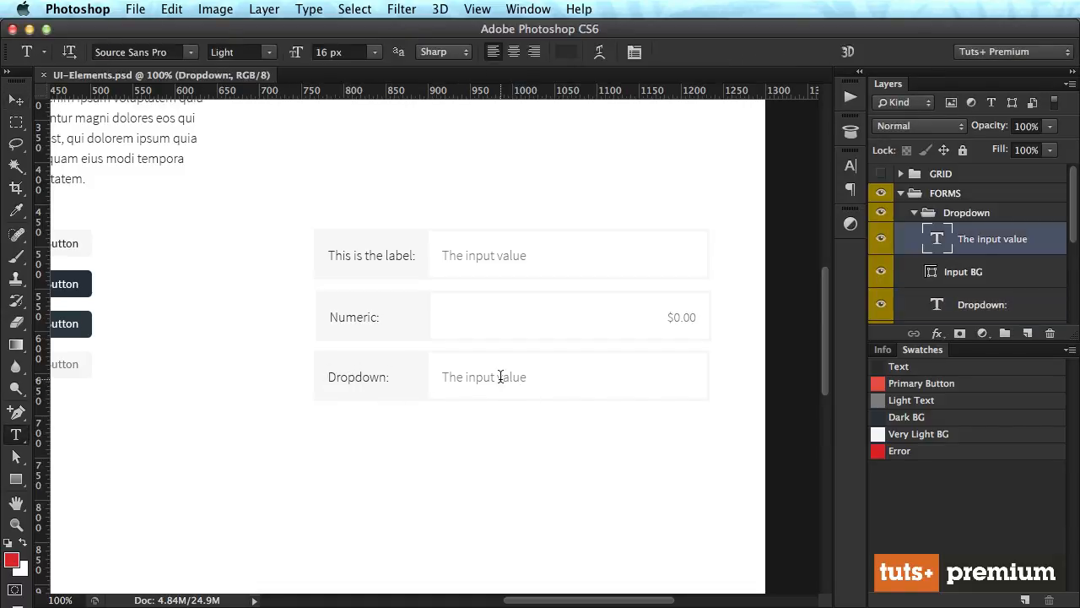
key(super+a)
key(BackSpace)
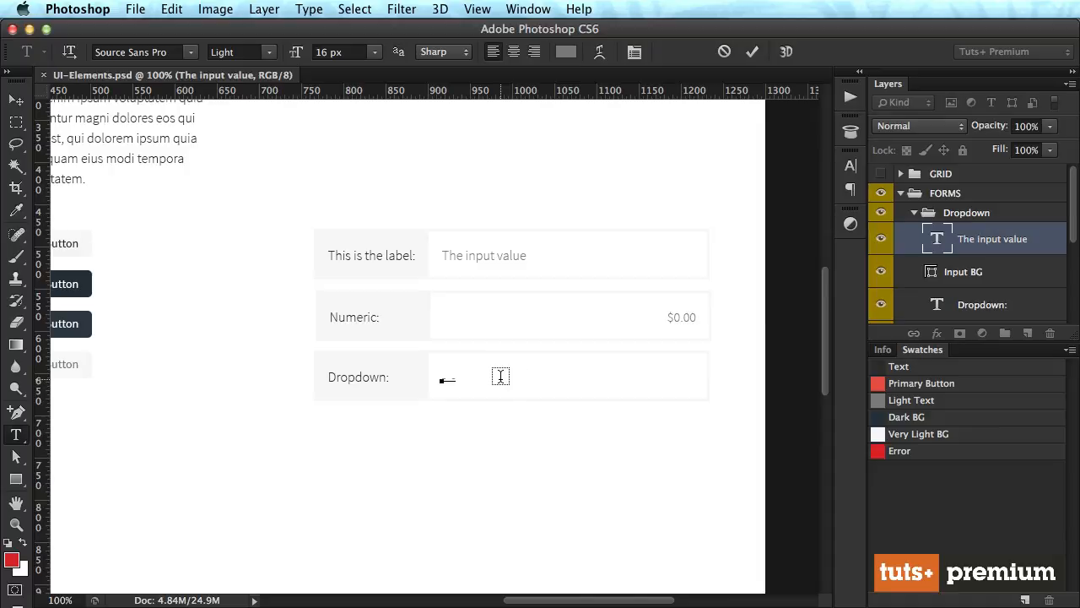
text(Select Value -)
key(super+Return)
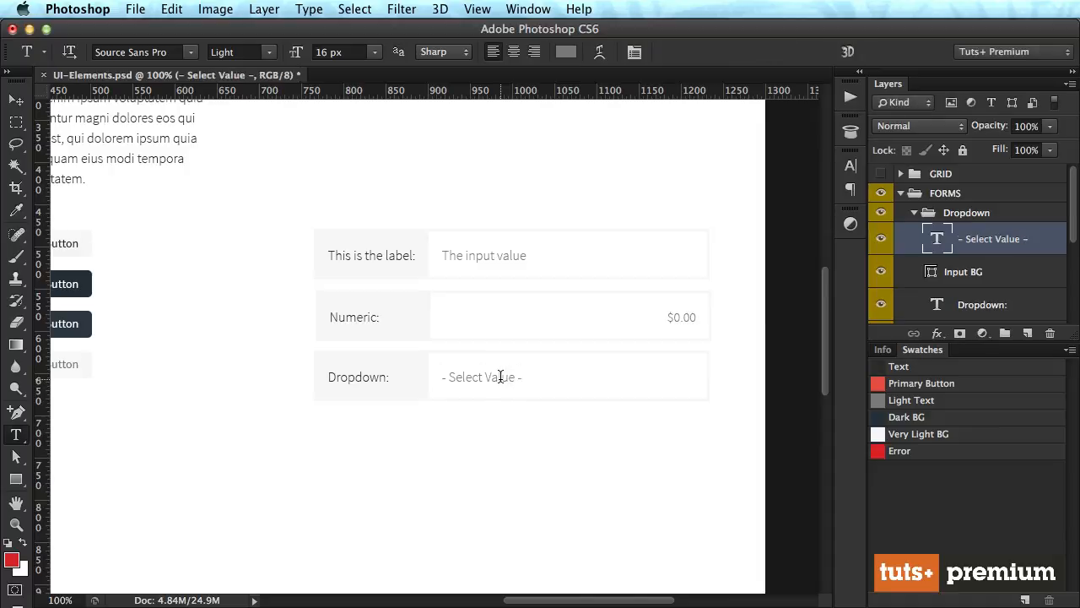
key(v)
- Draw a small downward chevron custom shape inside the Dropdown field, near the end of its input box
click(16, 479)
drag(16, 488, 93, 557)
click(674, 53)
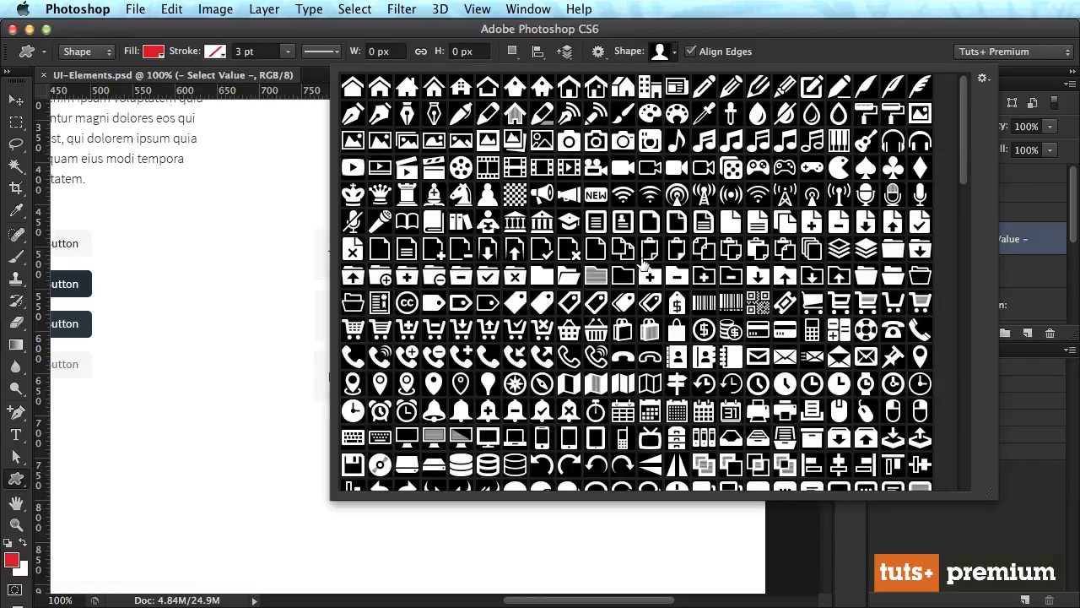
scroll(823, 218, down, 5)
scroll(827, 218, down, 10)
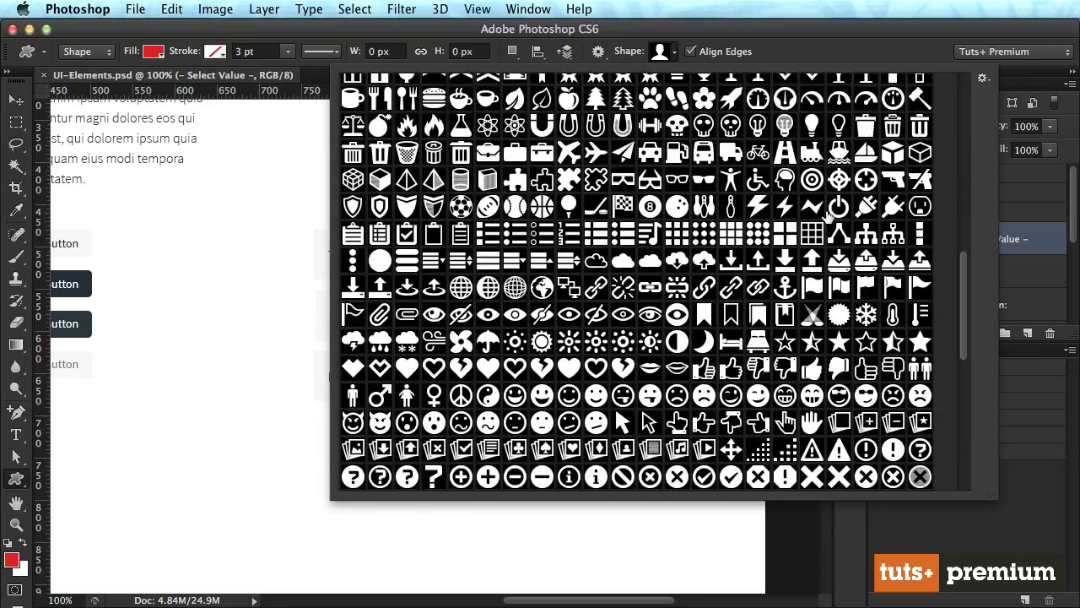
scroll(829, 216, down, 2)
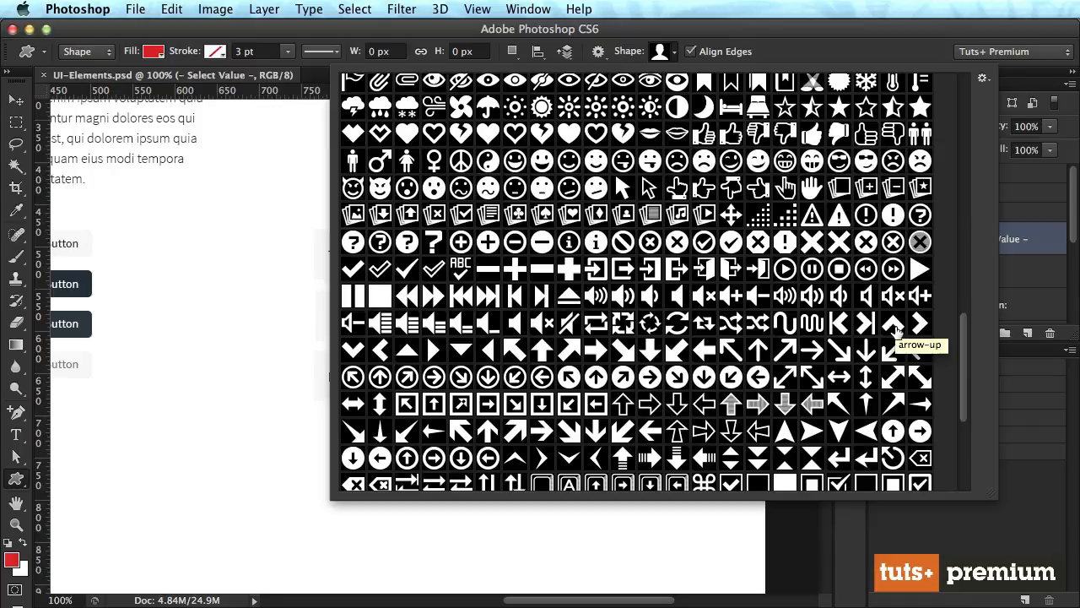
double_click(355, 350)
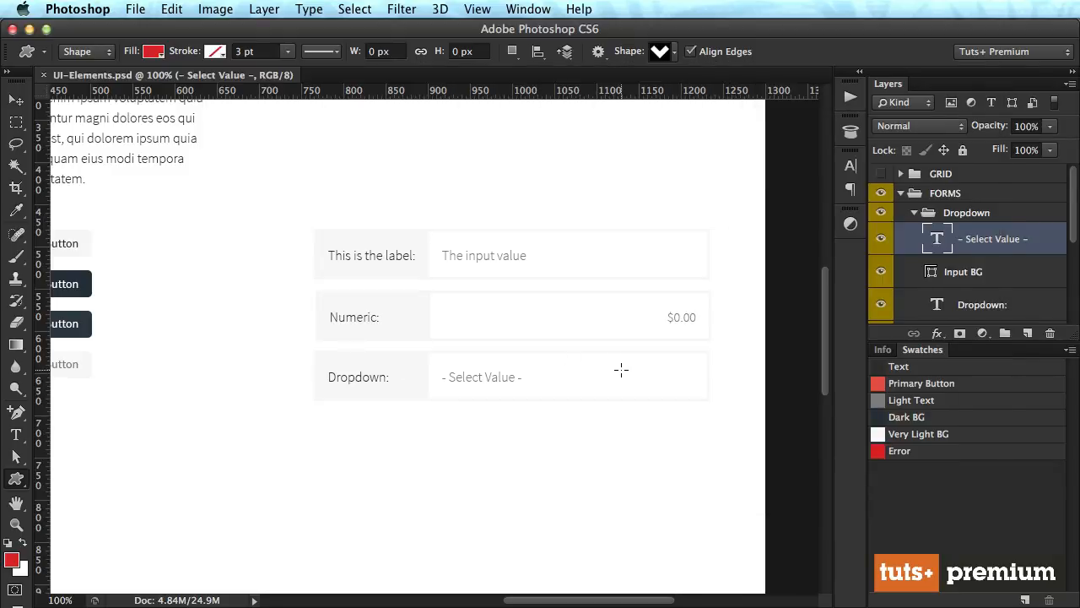
drag(667, 377, 679, 384)
key(a)
key(v)
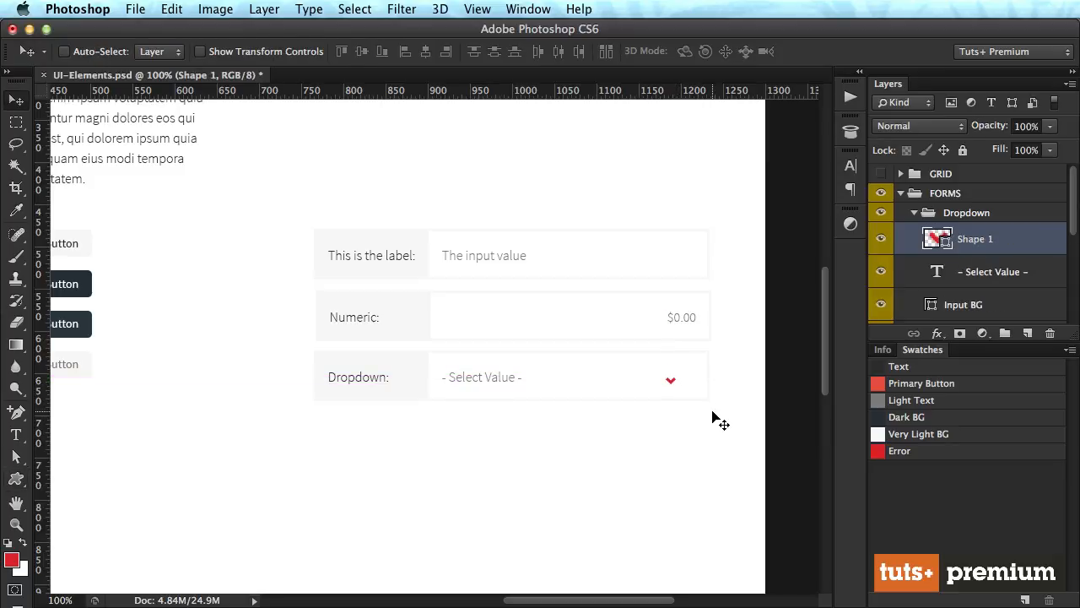
- Recolor the chevron with the Light Text swatch (7a7a7a)
double_click(936, 240)
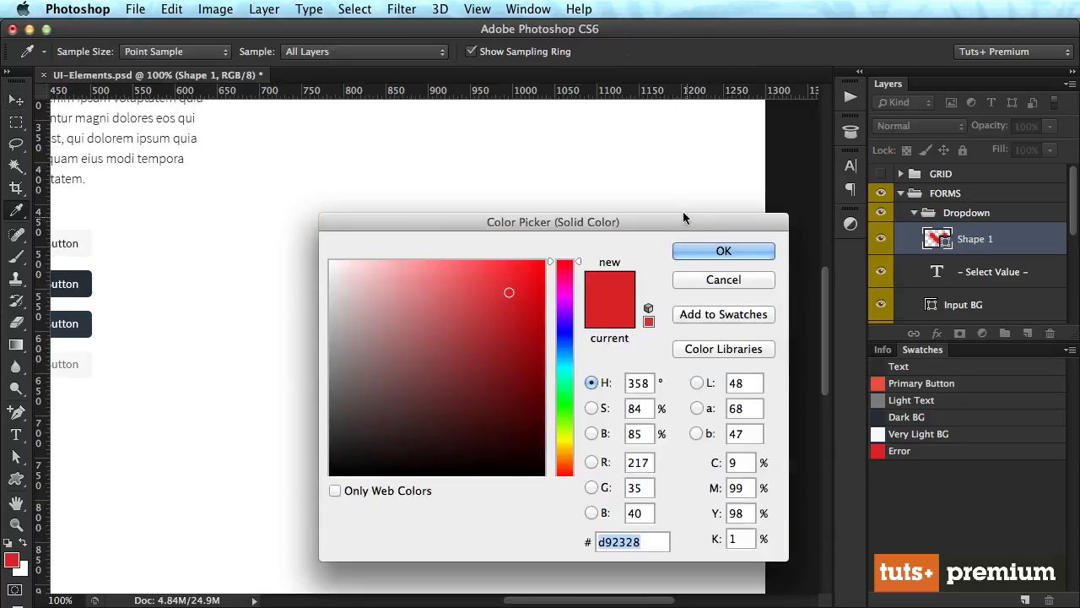
click(879, 398)
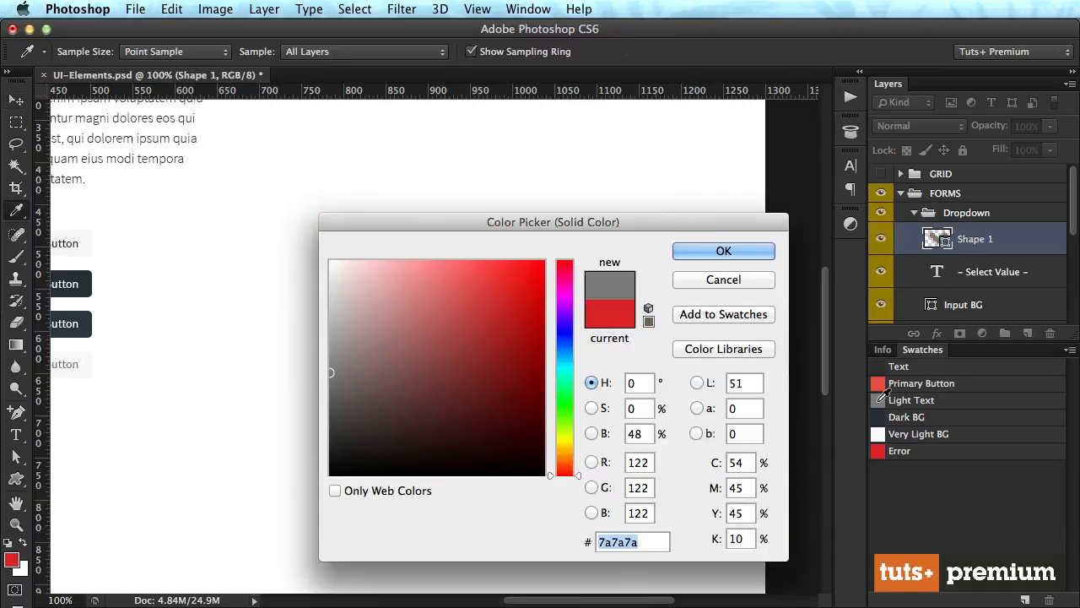
key(Return)
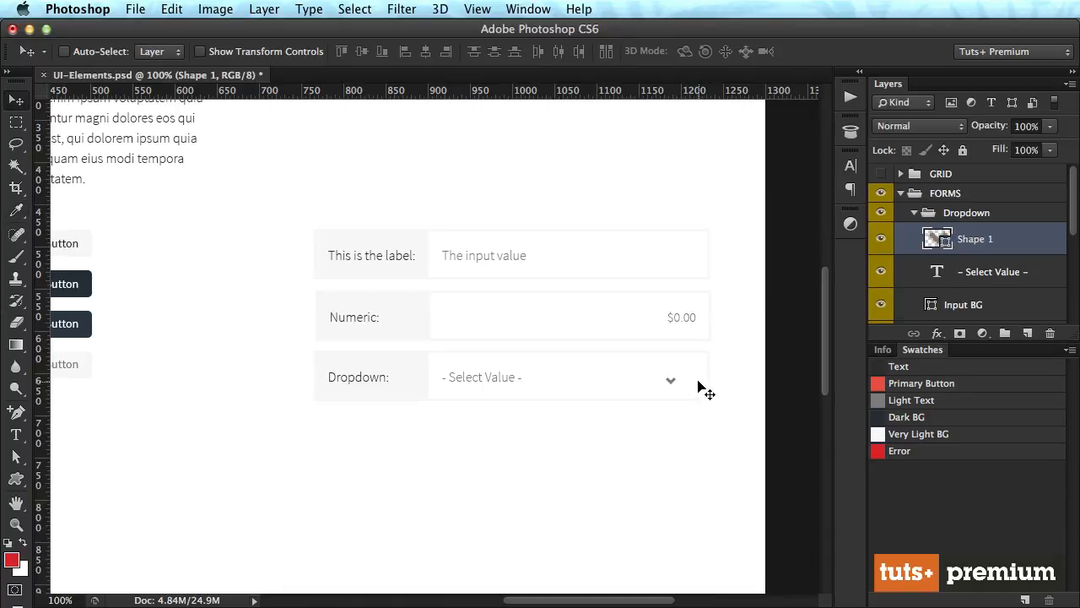
- Position the chevron near the Dropdown box's right edge, in line with the numeric value's end, and save the document
key(z)
drag(694, 374, 747, 448)
key(v)
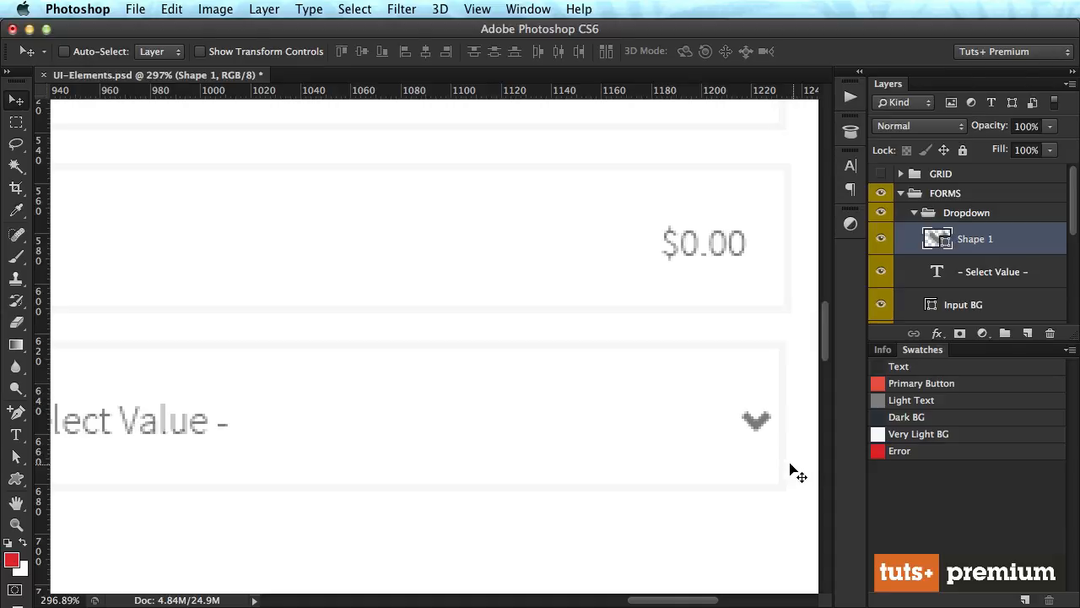
drag(798, 475, 766, 465)
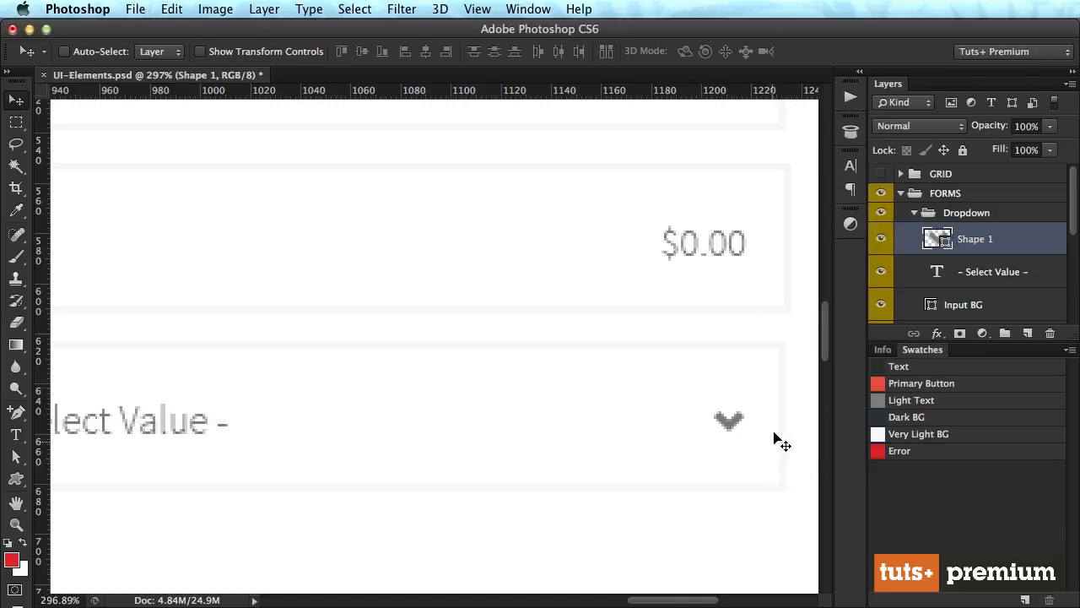
key(super+1)
scroll(781, 371, left, 5)
key(super+s)
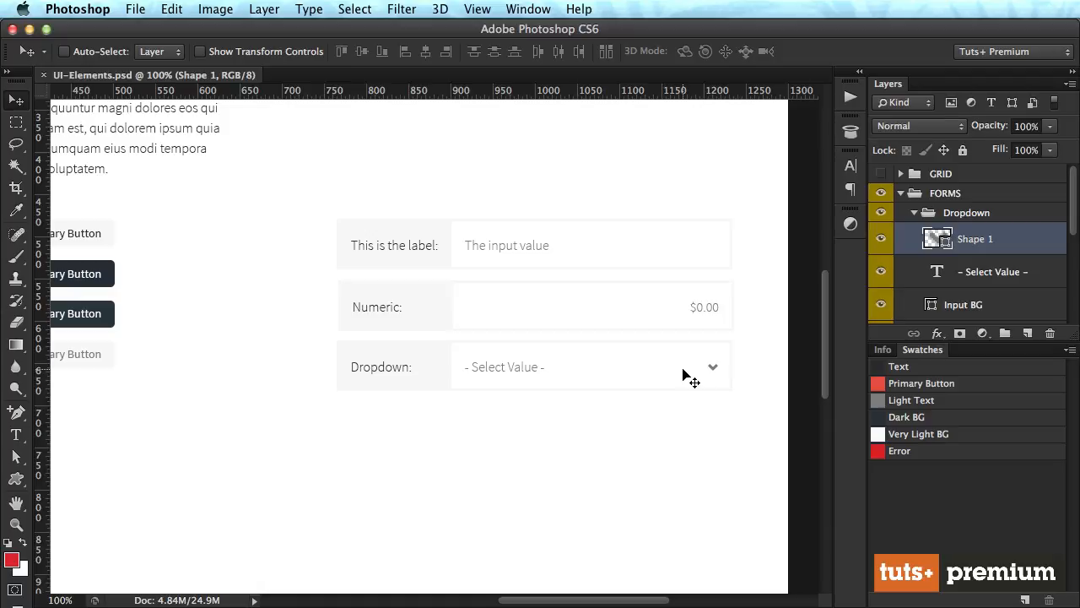
- Collapse the Dropdown group, duplicate the Normal Input group below the Dropdown field, and align the copy to the grid
click(913, 213)
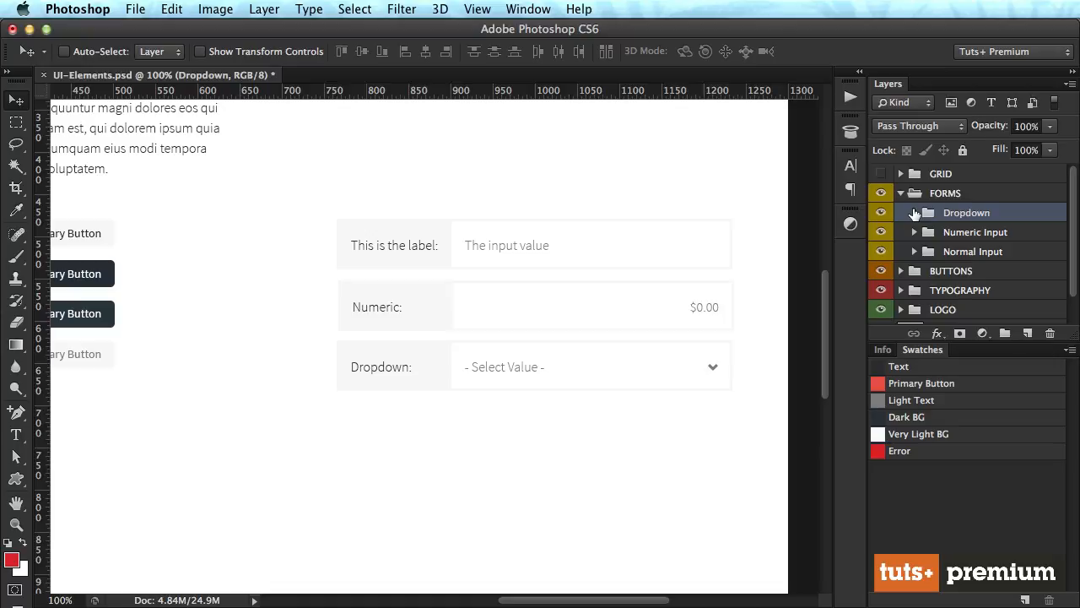
click(978, 252)
scroll(624, 245, down, 3)
drag(578, 193, 588, 377)
key(F2)
key(super+space)
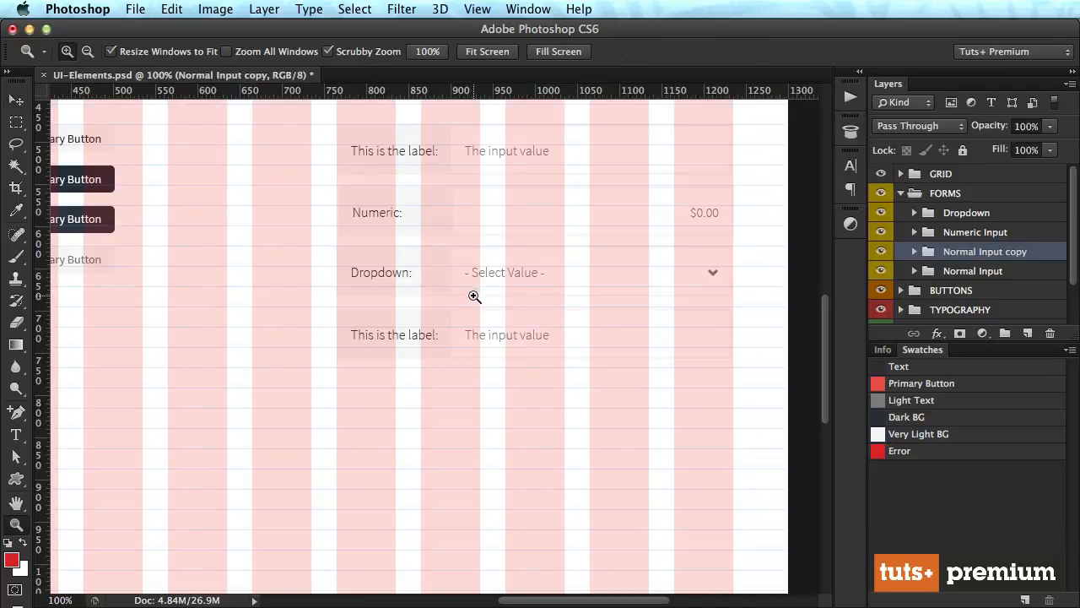
drag(475, 296, 525, 338)
key(super+1)
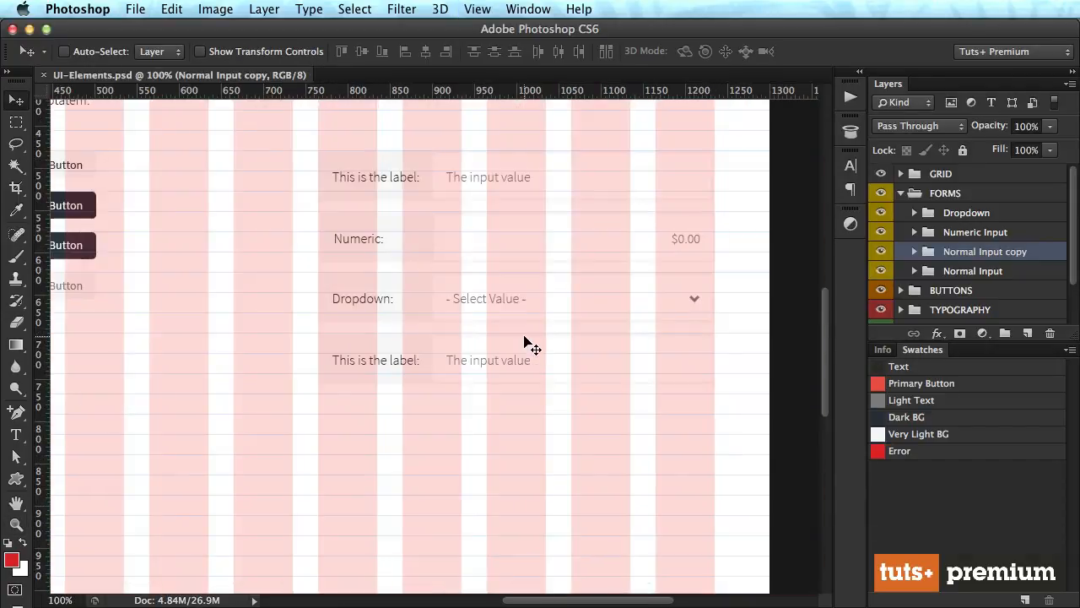
key(F2)
- Rename the Normal Input copy group "Textarea" and move it above Dropdown in the FORMS group
double_click(971, 254)
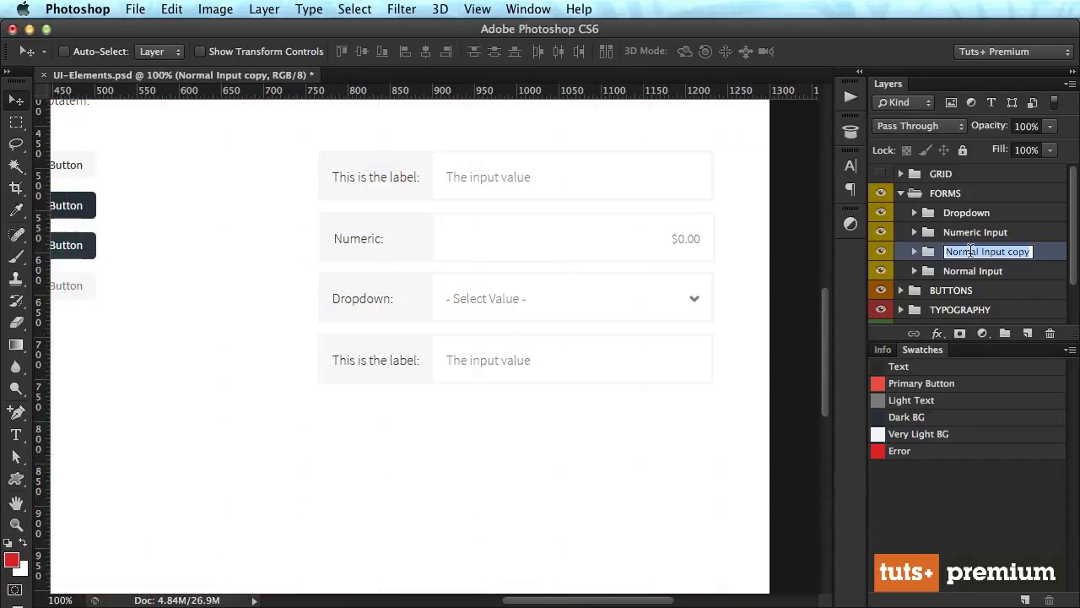
text(Textarea)
key(Return)
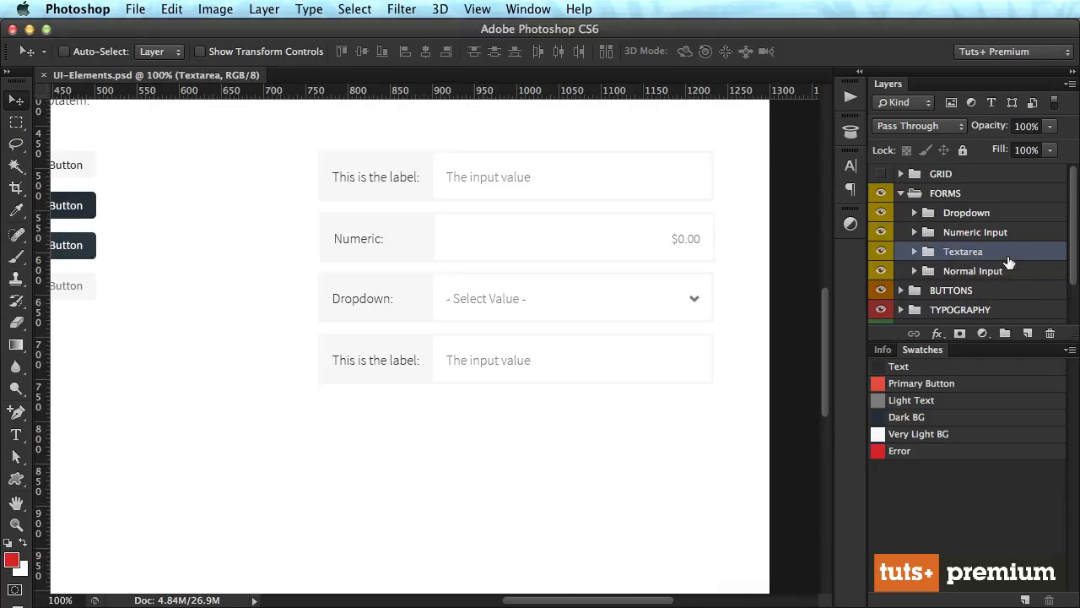
drag(1008, 259, 1003, 209)
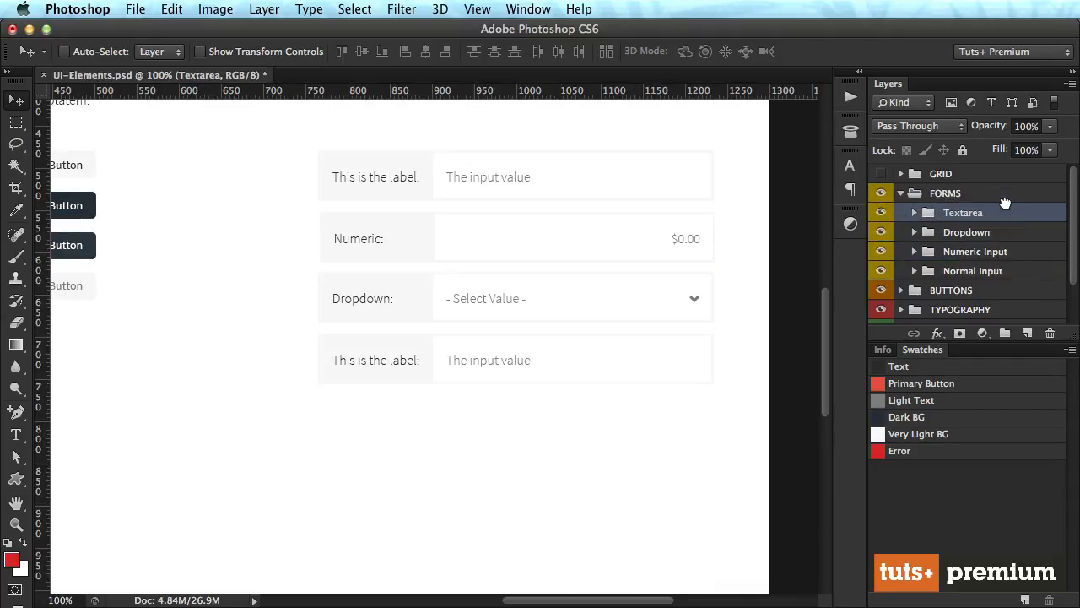
- Change the fourth field's label to "Textarea:"
key(t)
triple_click(388, 360)
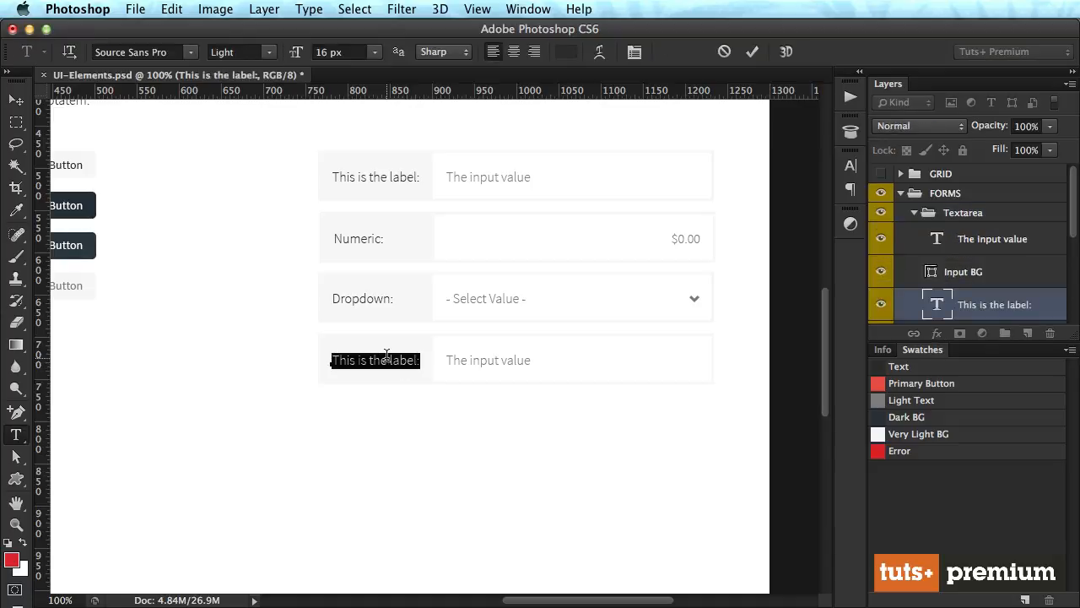
text(Textarea:)
key(super+Return)
key(v)
scroll(439, 380, down, 2)
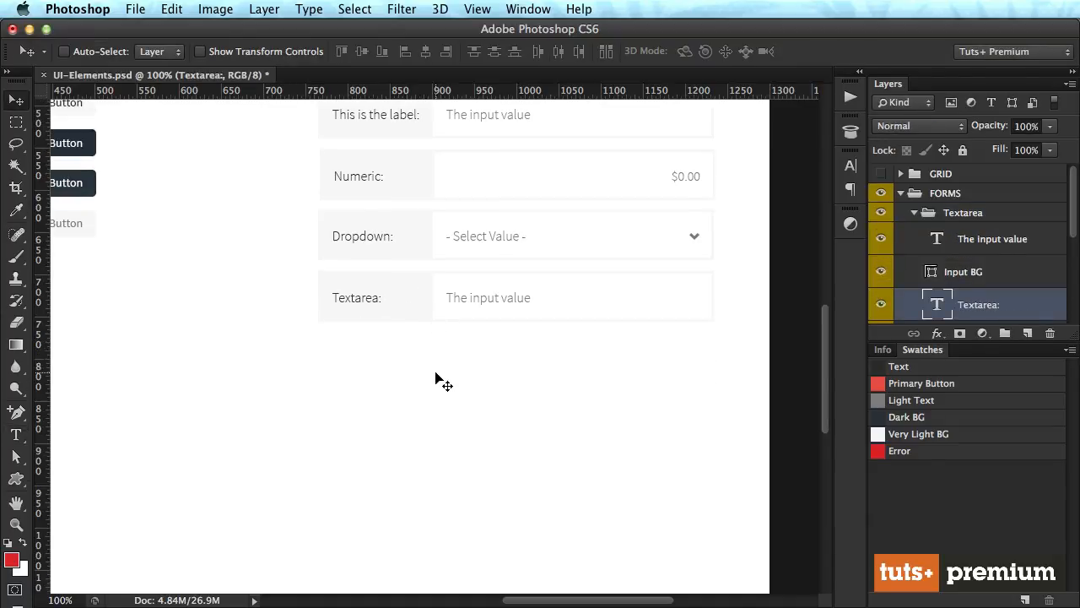
- Select the two lower anchor points of the Textarea group's BG shape
key(a)
click(413, 306)
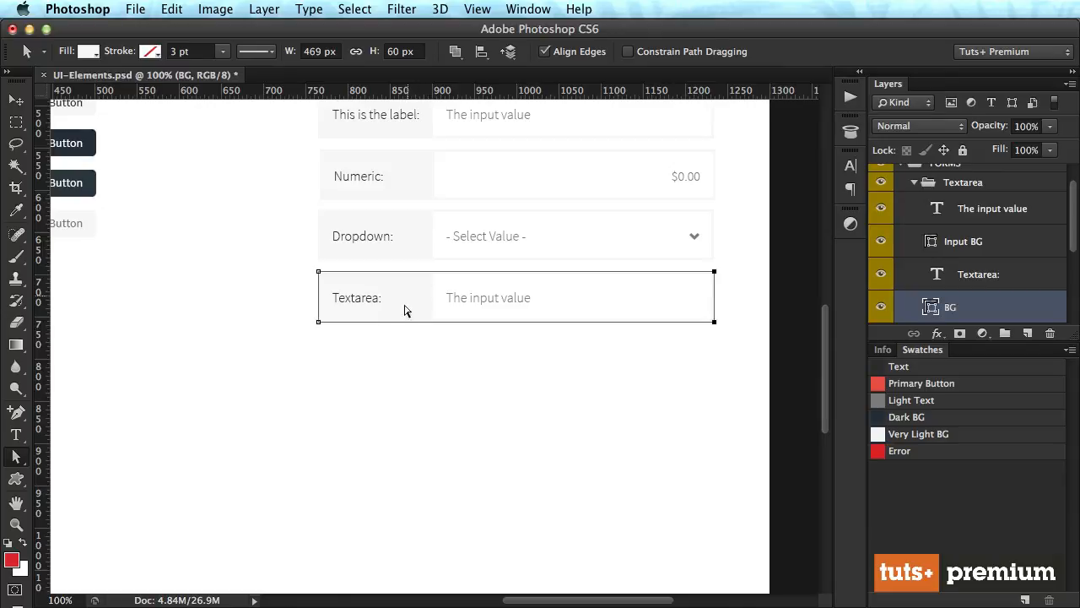
drag(282, 359, 709, 316)
key(ctrl+t)
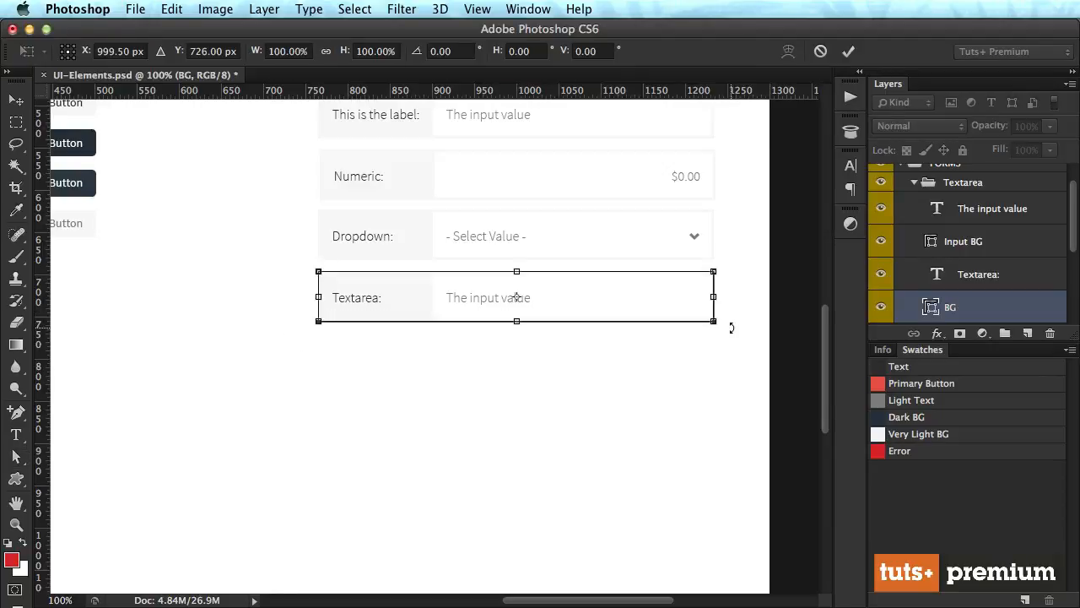
click(884, 350)
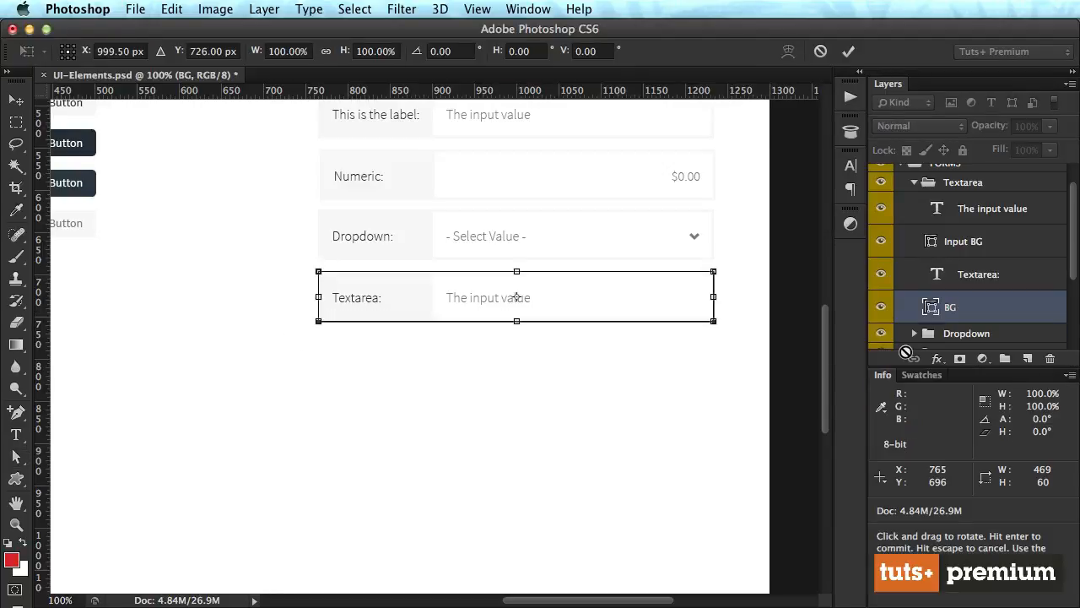
click(921, 374)
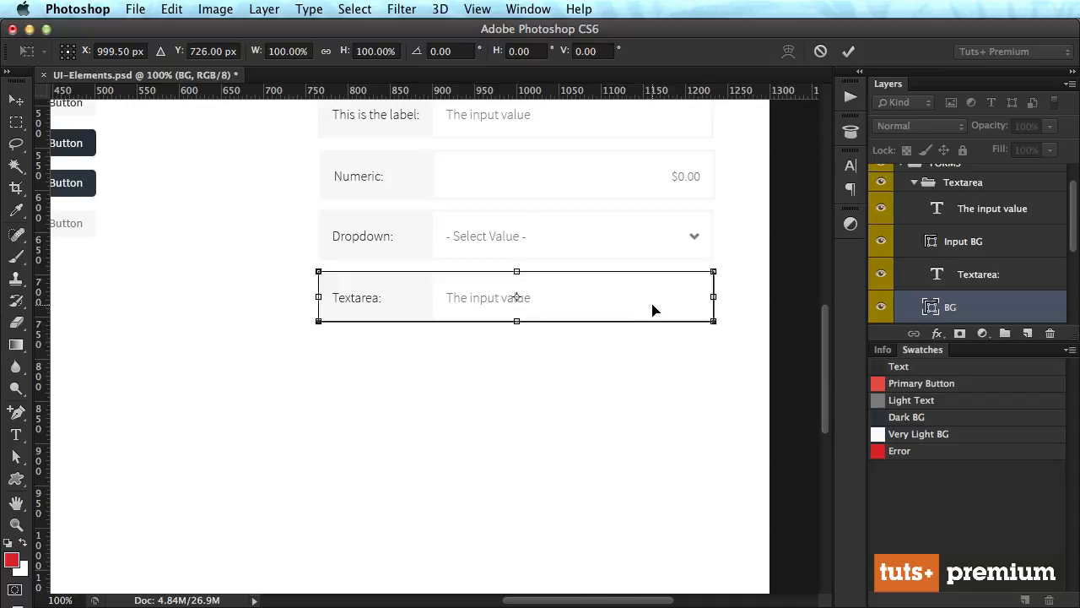
key(Return)
key(a)
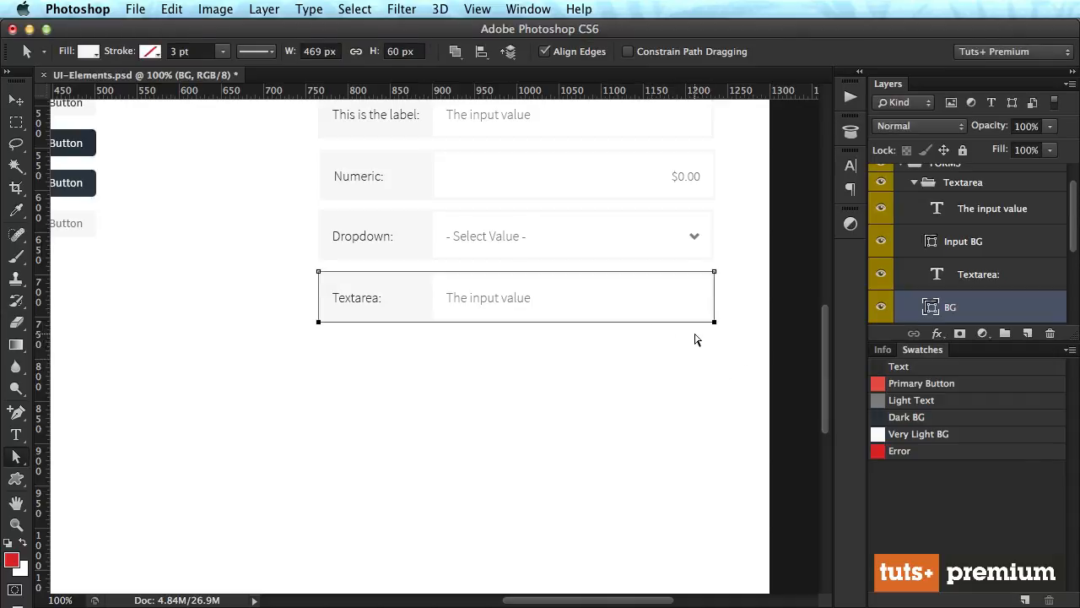
- Stretch the Textarea group's BG shape downward from its lower anchor points to make it a tall field, and show the layout grid
drag(745, 341, 322, 449)
key(v)
key(ctrl+apostrophe)
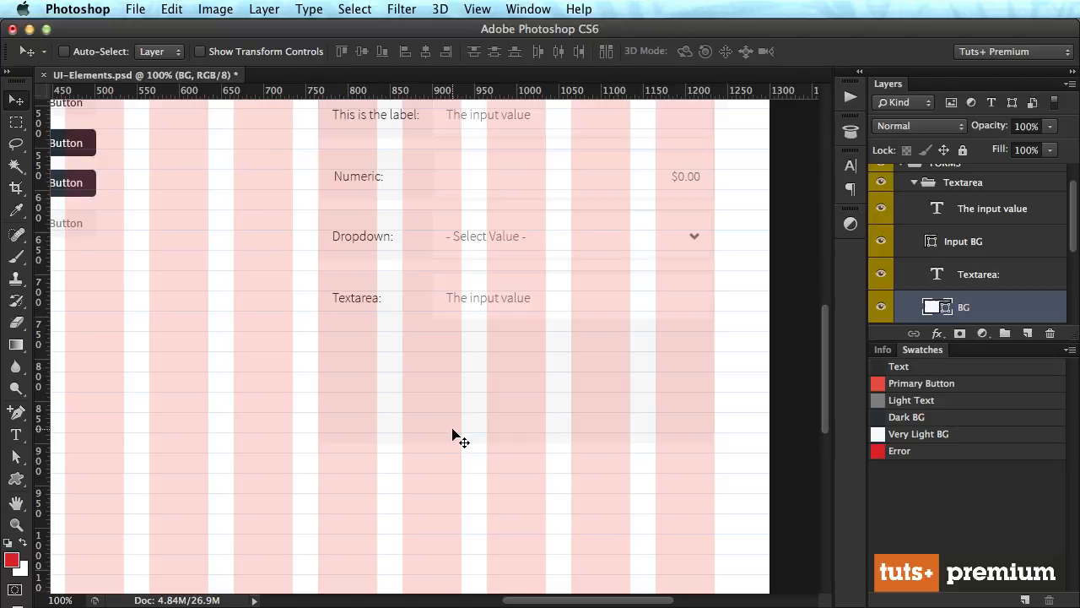
- Compare the vertical gaps between the form fields and check the Textarea BG's lower edge against the baseline grid
scroll(460, 434, up, 3)
key(z)
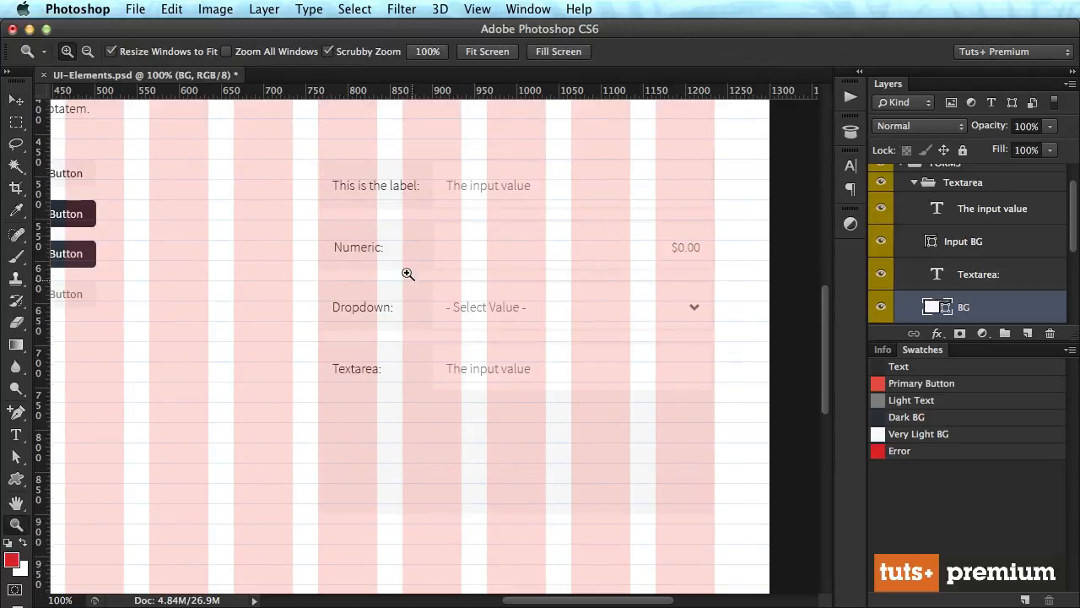
drag(407, 273, 505, 313)
key(m)
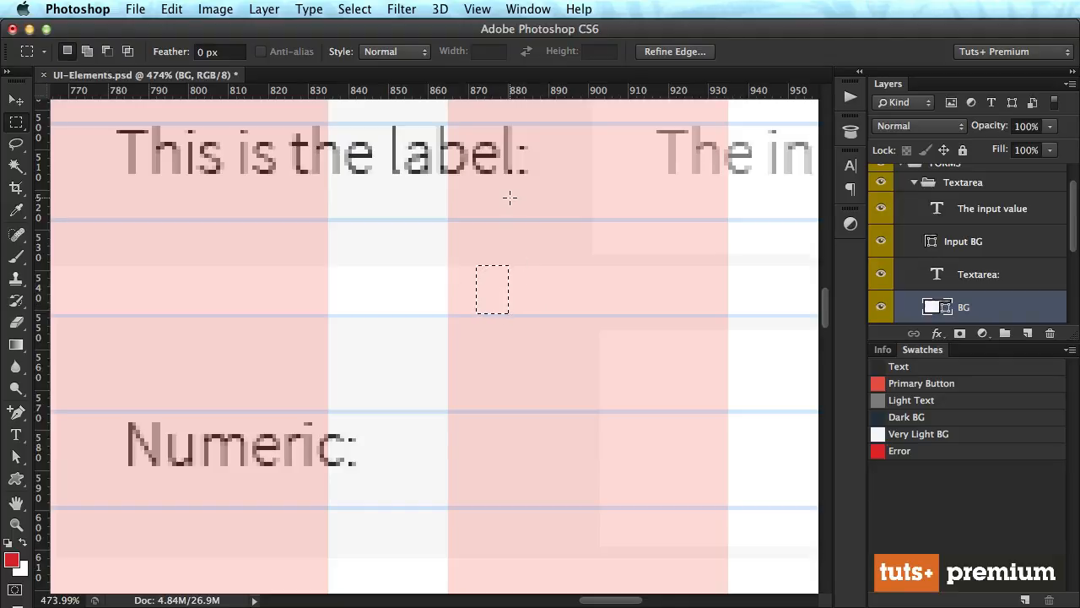
scroll(512, 332, down, 10)
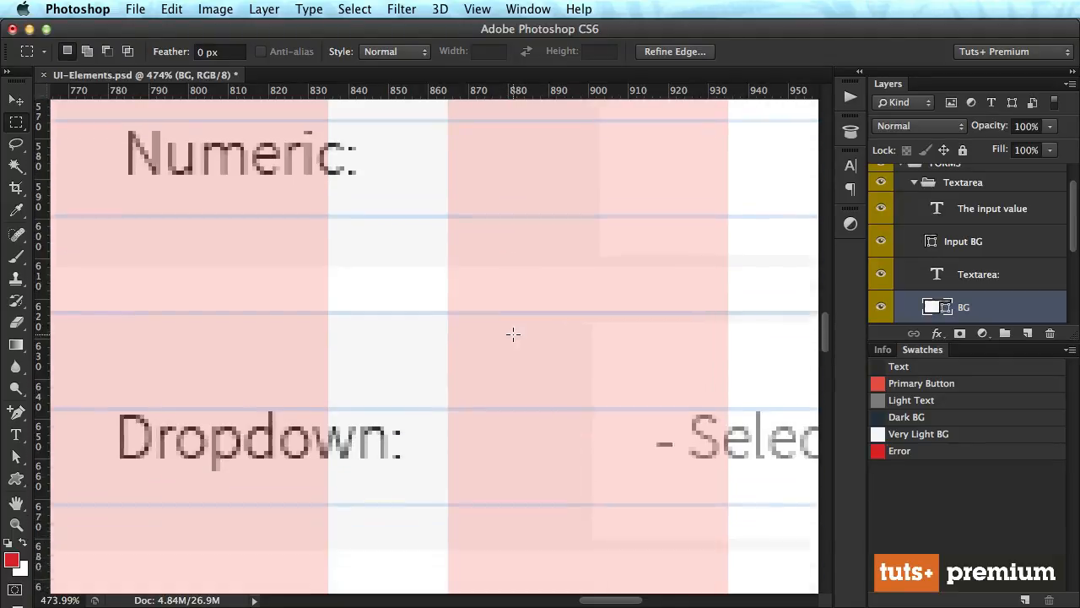
key(super+d)
scroll(512, 334, down, 20)
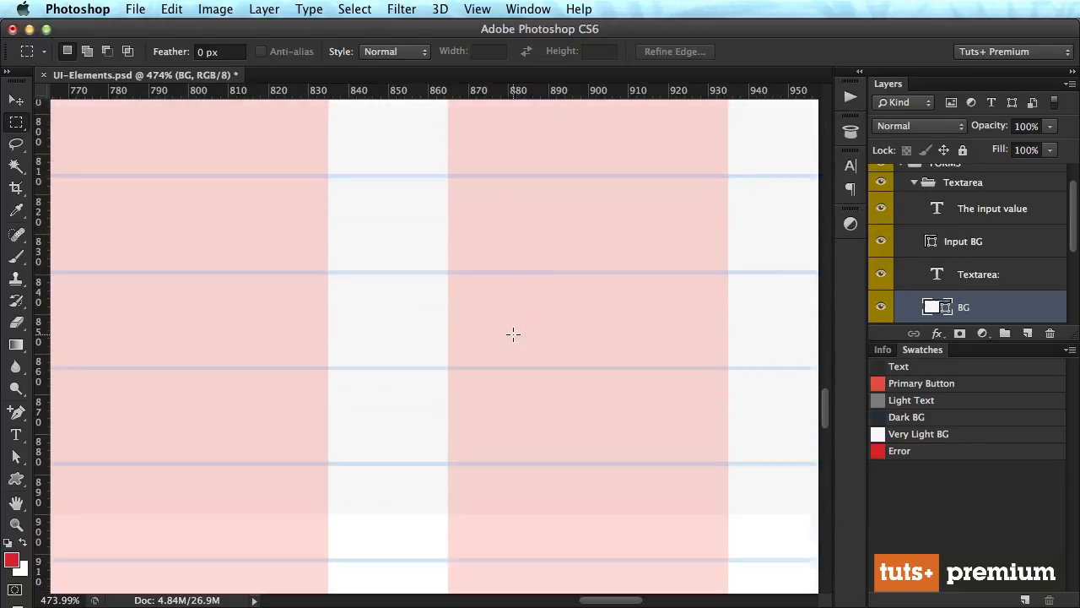
scroll(513, 312, up, 3)
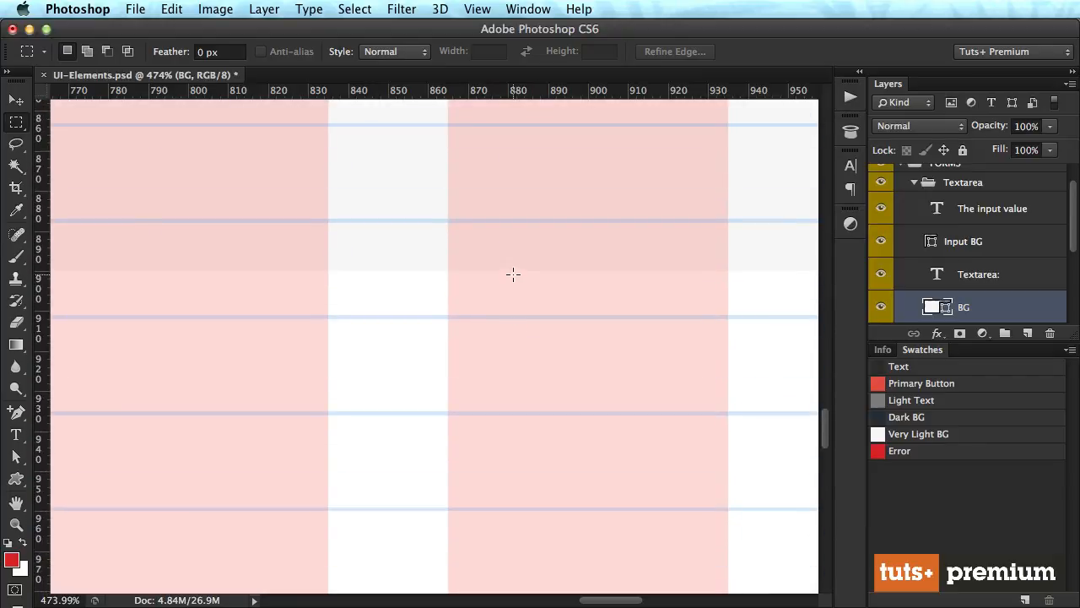
drag(513, 272, 579, 513)
key(super+d)
key(super+1)
key(v)
key(super+h)
scroll(640, 430, up, 4)
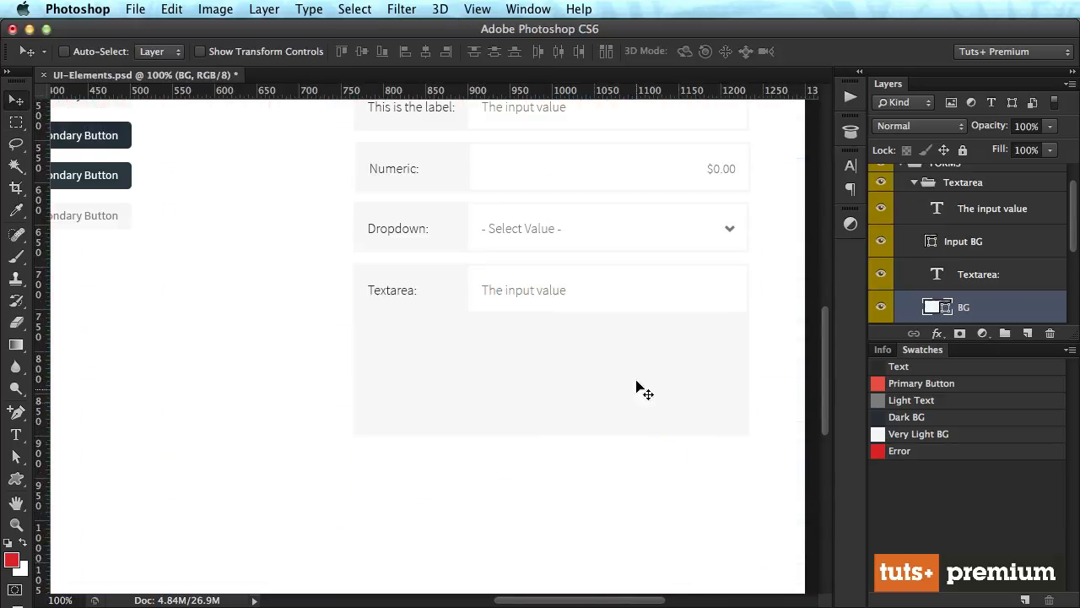
- Stretch the Textarea group's Input BG shape downward to a height of 200 px, leaving a thin border of BG below it
key(a)
super+click(654, 303)
drag(791, 336, 578, 502)
key(Down)
key(Down)
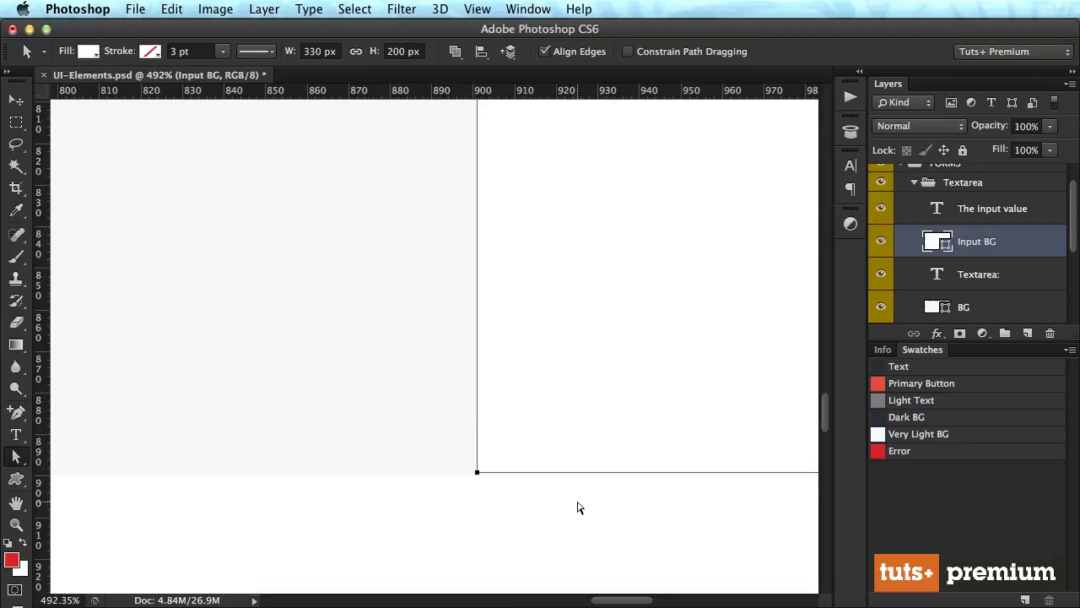
key(Return)
key(v)
key(super+1)
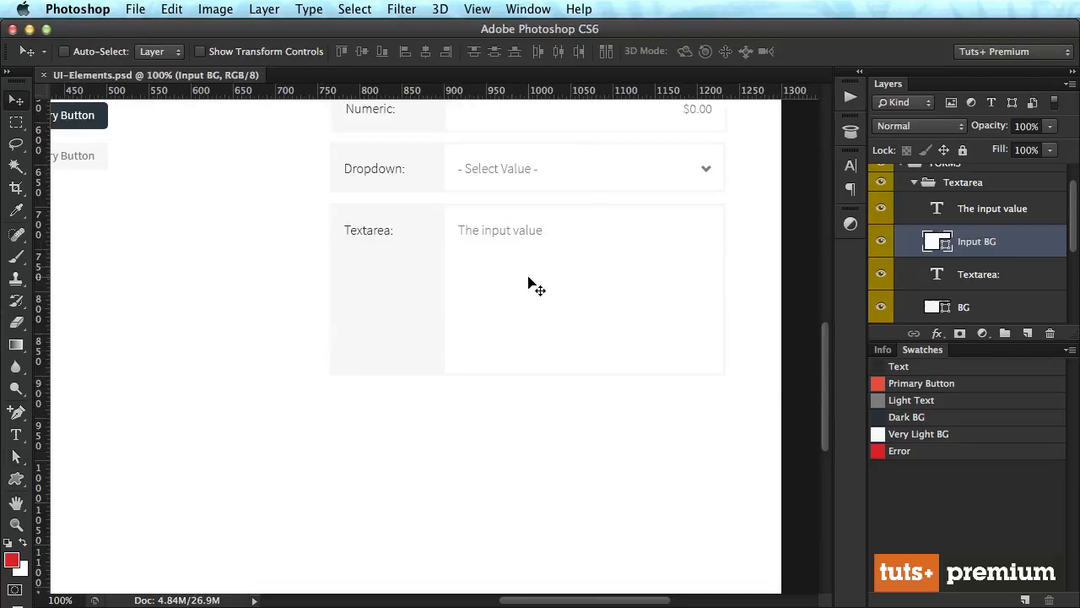
- Replace the Textarea field's value text with "Textarea content"
key(t)
click(464, 227)
key(super+a)
key(BackSpace)
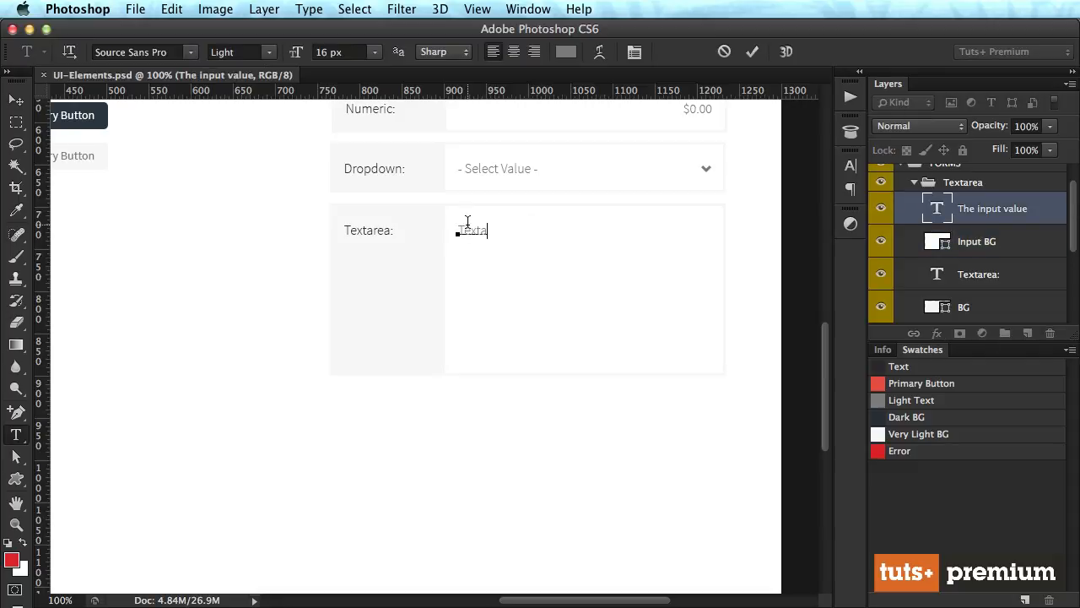
key(super+Return)
key(v)
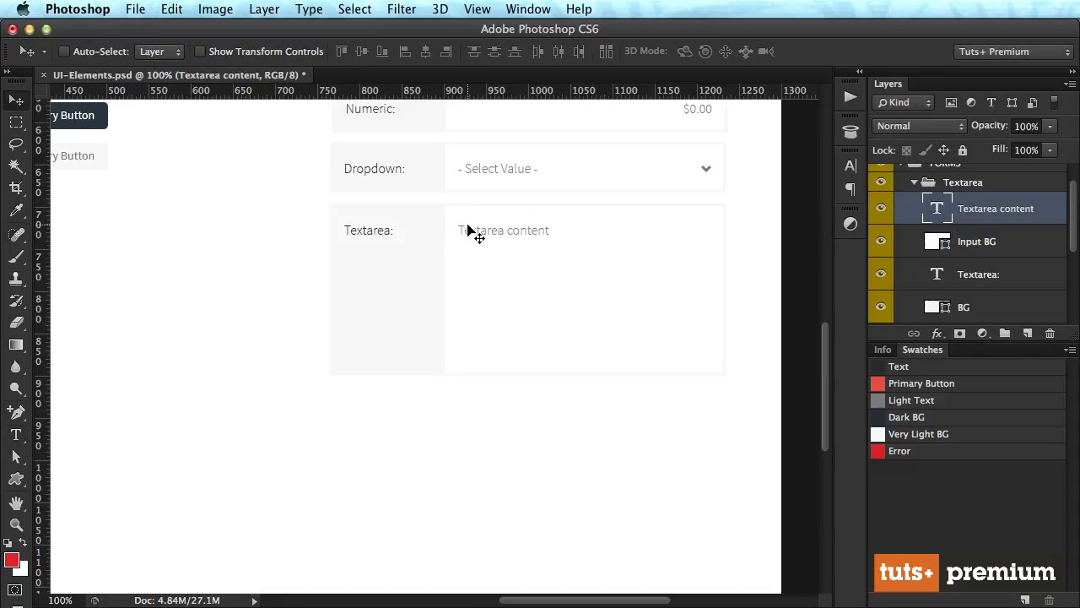
- Collapse the Textarea group and duplicate the Normal Input group below the Textarea field, aligned to the grid with a larger gap
scroll(672, 316, up, 5)
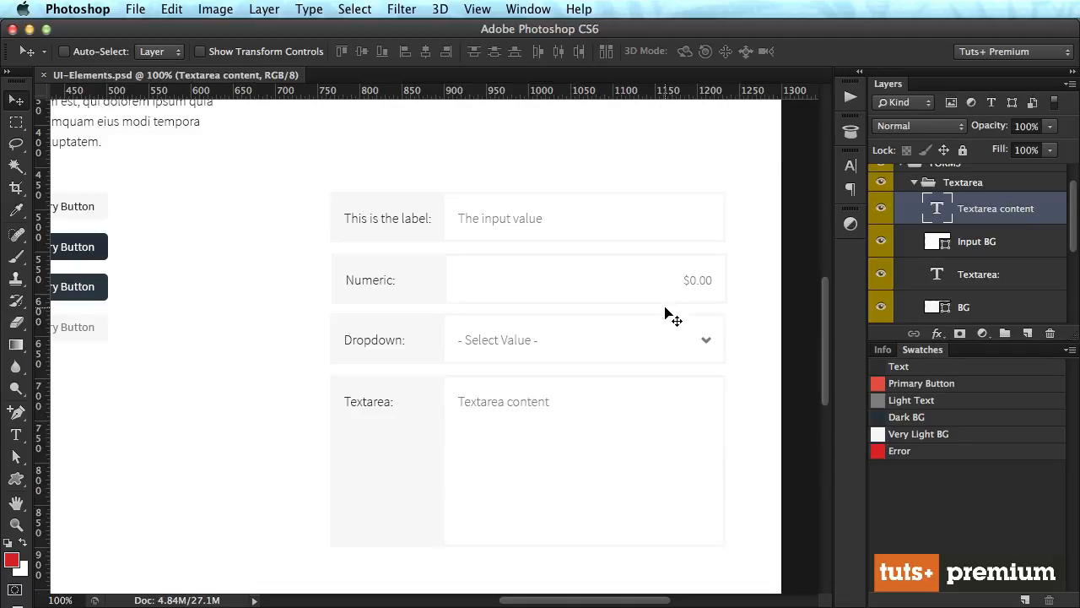
click(913, 184)
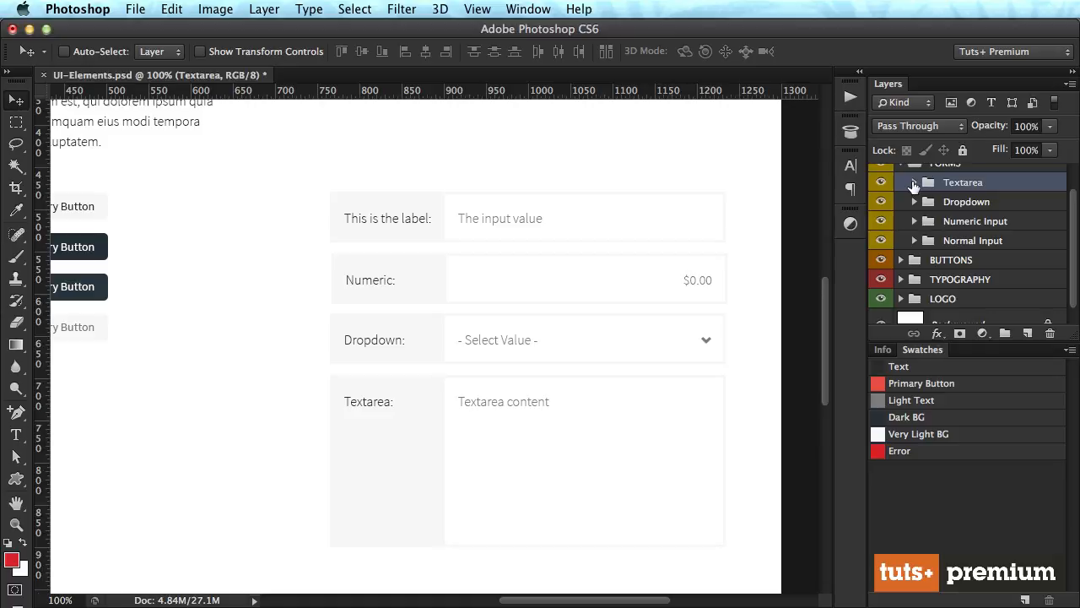
click(1004, 240)
scroll(610, 308, down, 3)
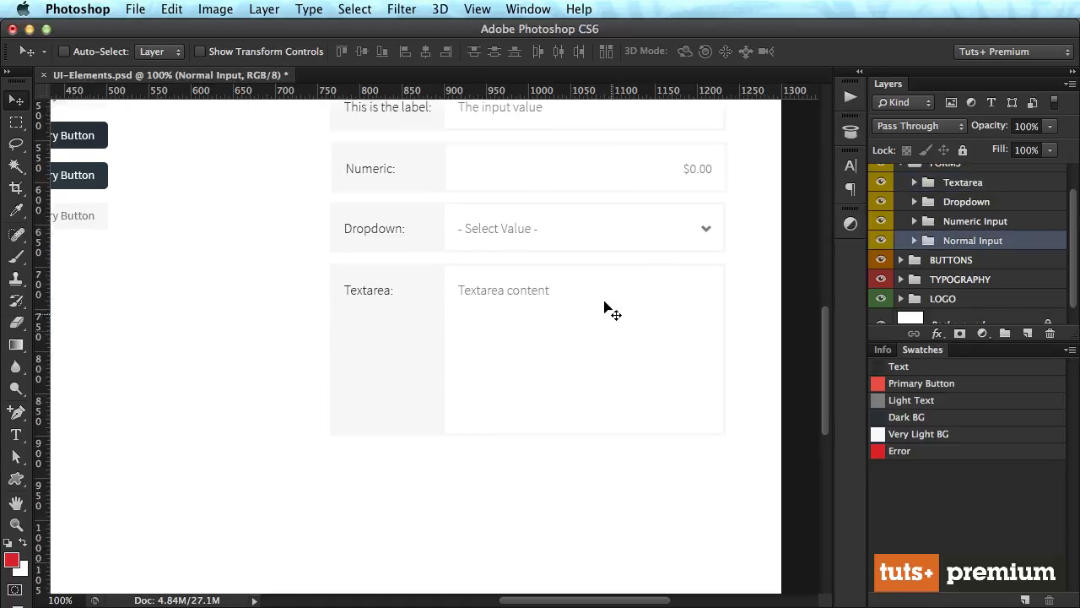
drag(566, 350, 584, 538)
drag(594, 331, 595, 393)
key(super+apostrophe)
drag(498, 467, 561, 499)
key(super+minus)
key(super+minus)
key(super+apostrophe)
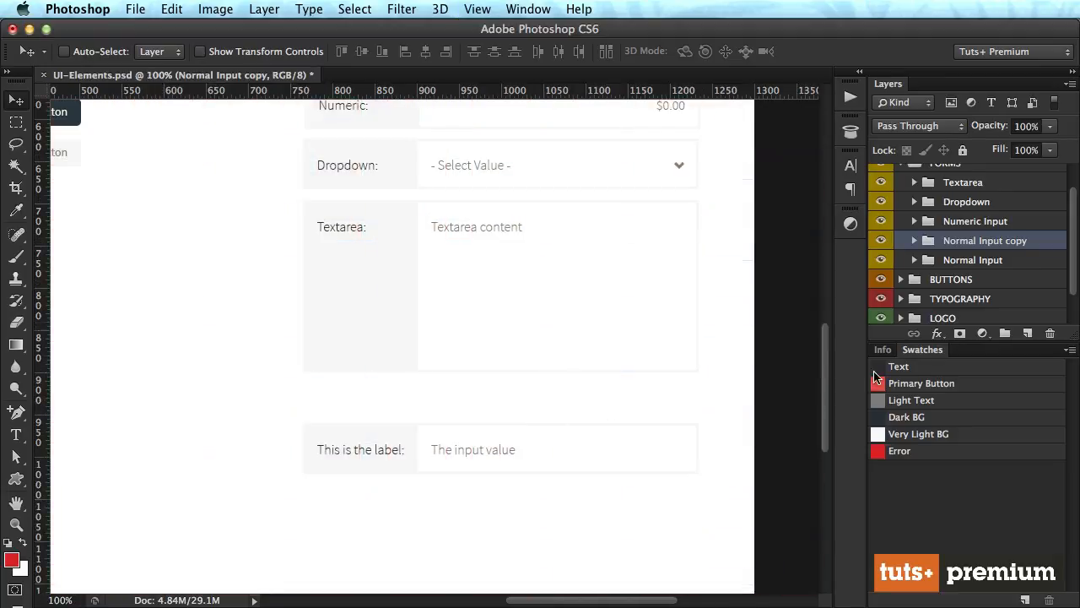
- Move the Normal Input copy group above Textarea in the FORMS group and rename it "Hover/Focus"
drag(974, 236, 969, 184)
double_click(969, 183)
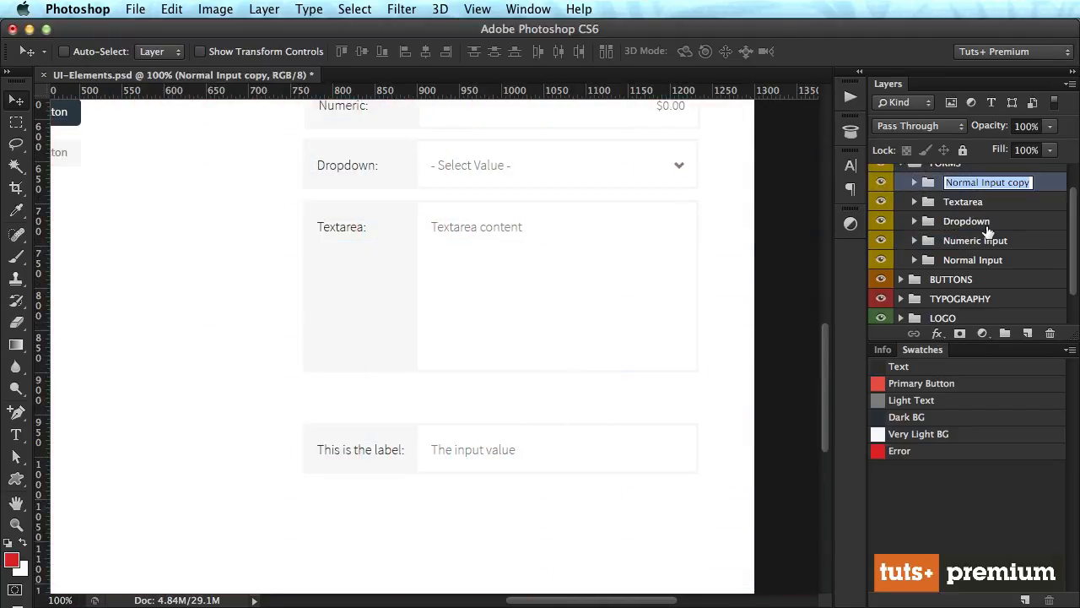
text(Hover)
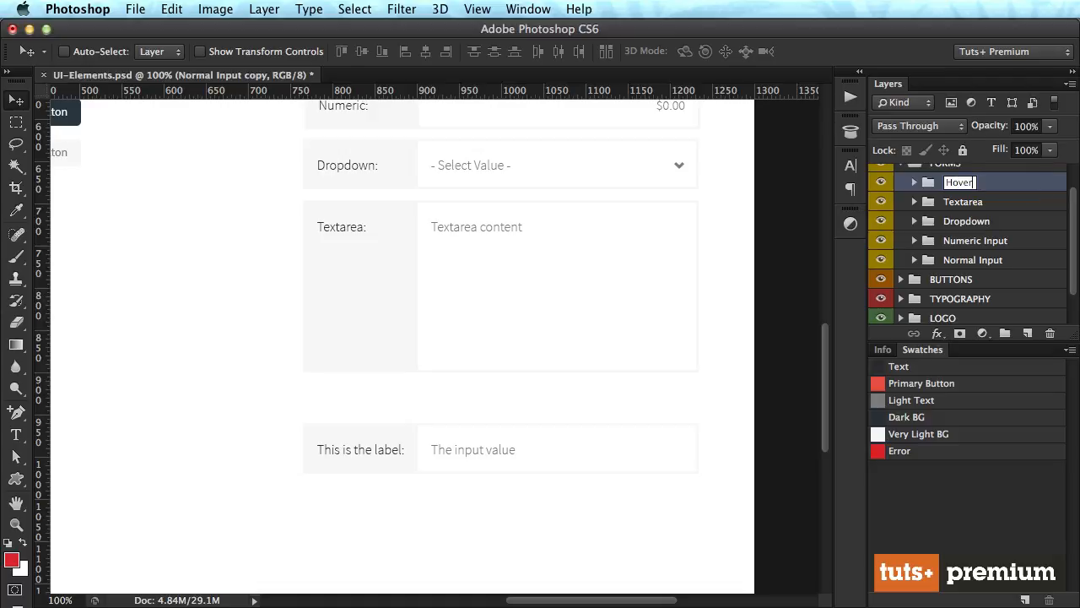
text(/Focus)
key(Return)
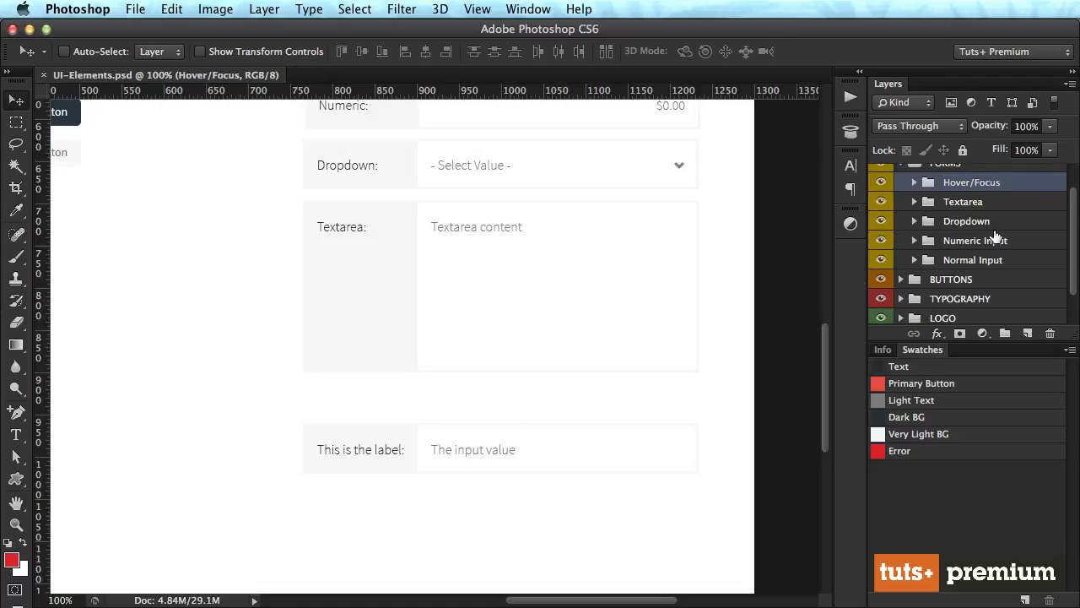
- Change the label of the copied input below the Textarea to "Hover/Focus:"
key(t)
click(382, 448)
key(super+a)
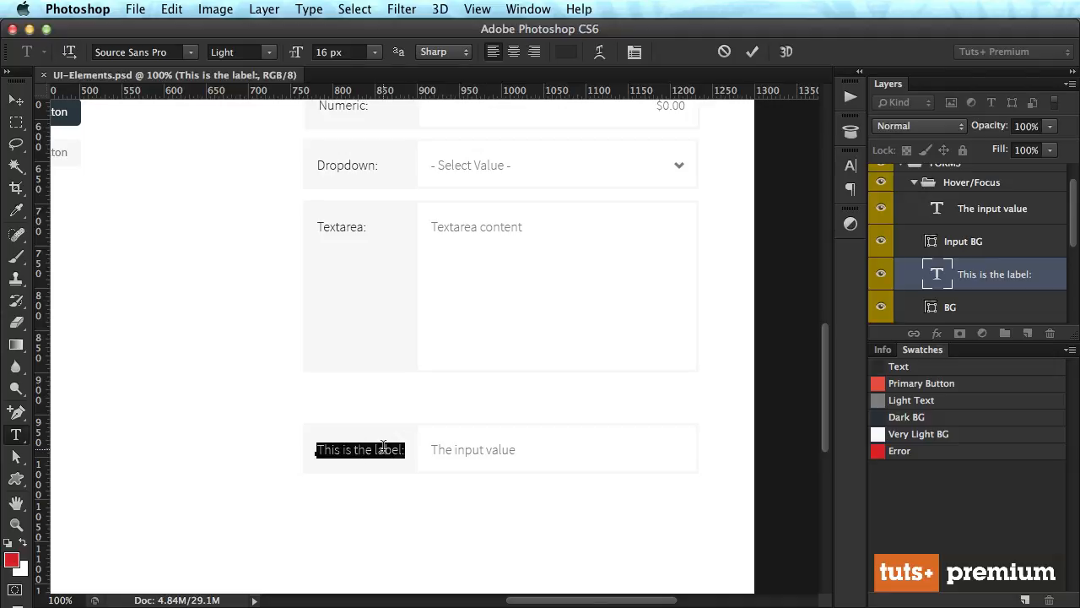
text(Hover/Focus:)
key(super+Return)
key(v)
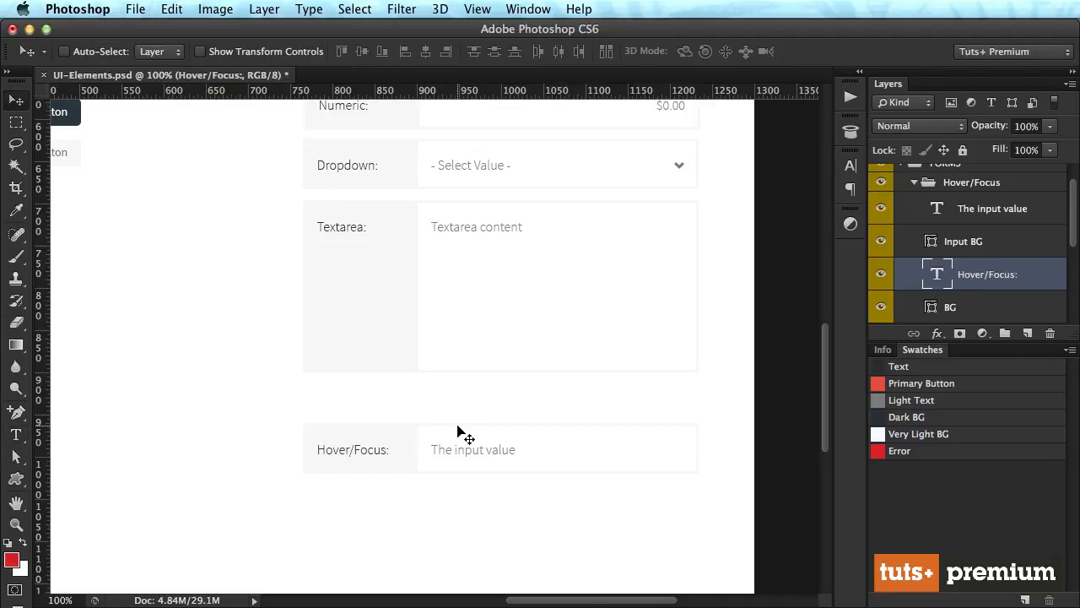
- Recolor the Hover/Focus field's value text with the dark Text swatch color
key(t)
click(468, 447)
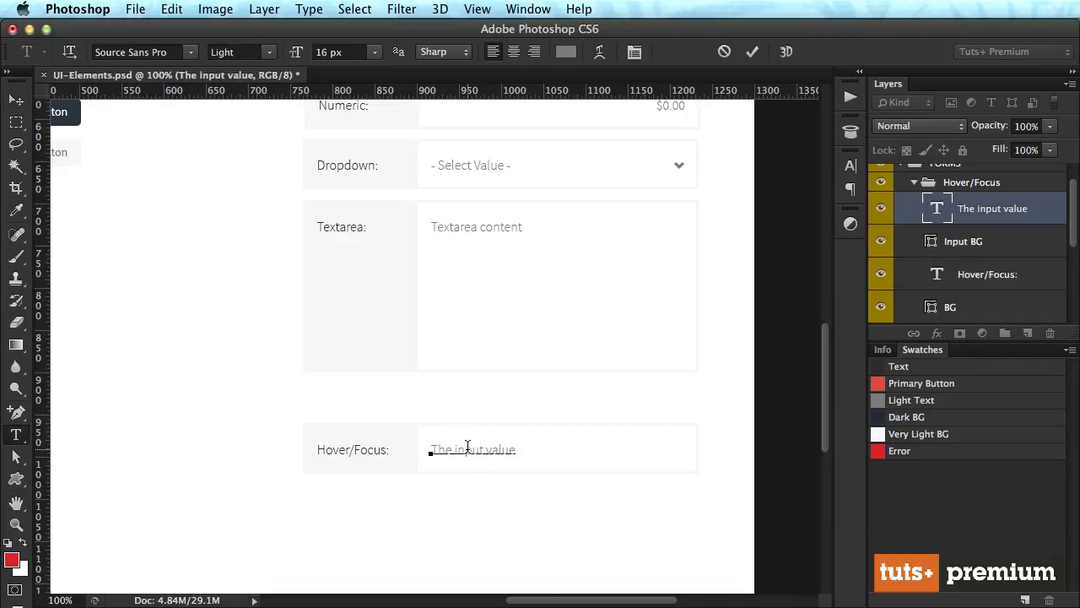
key(super+a)
click(565, 53)
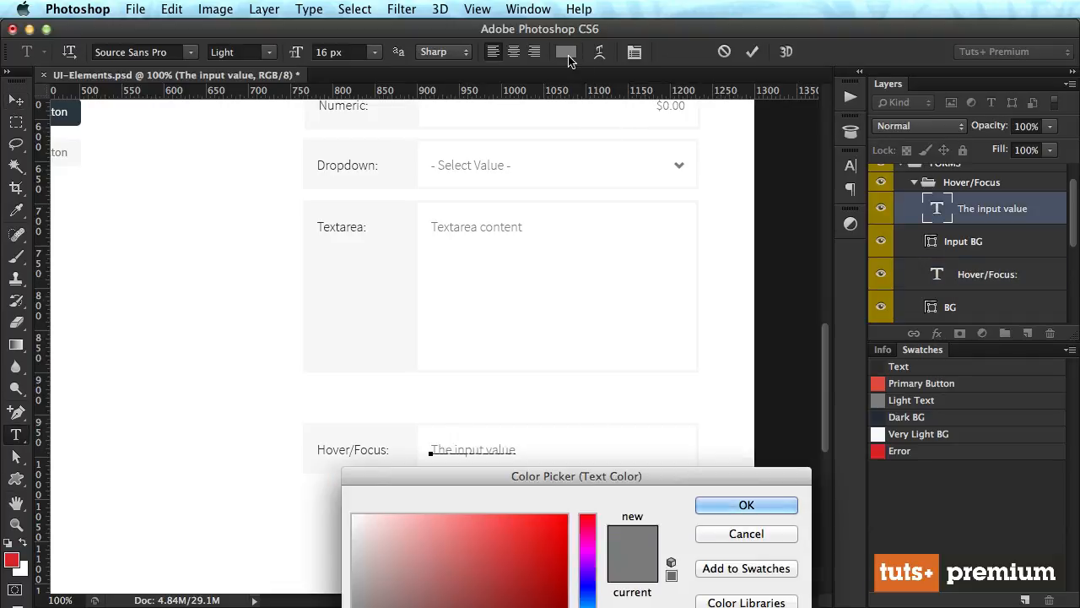
click(879, 369)
key(Return)
key(super+Return)
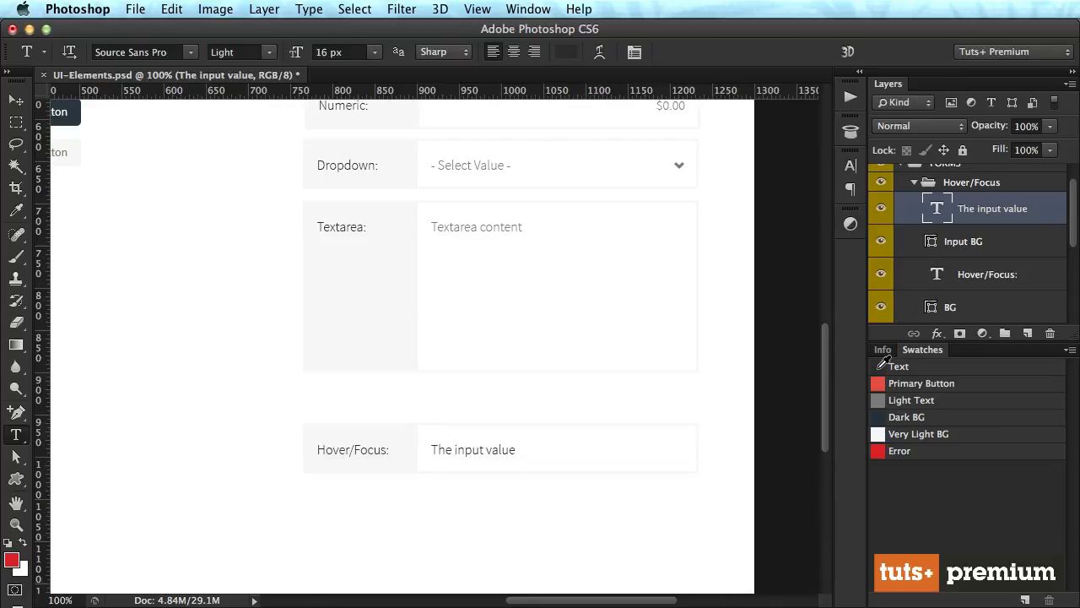
key(v)
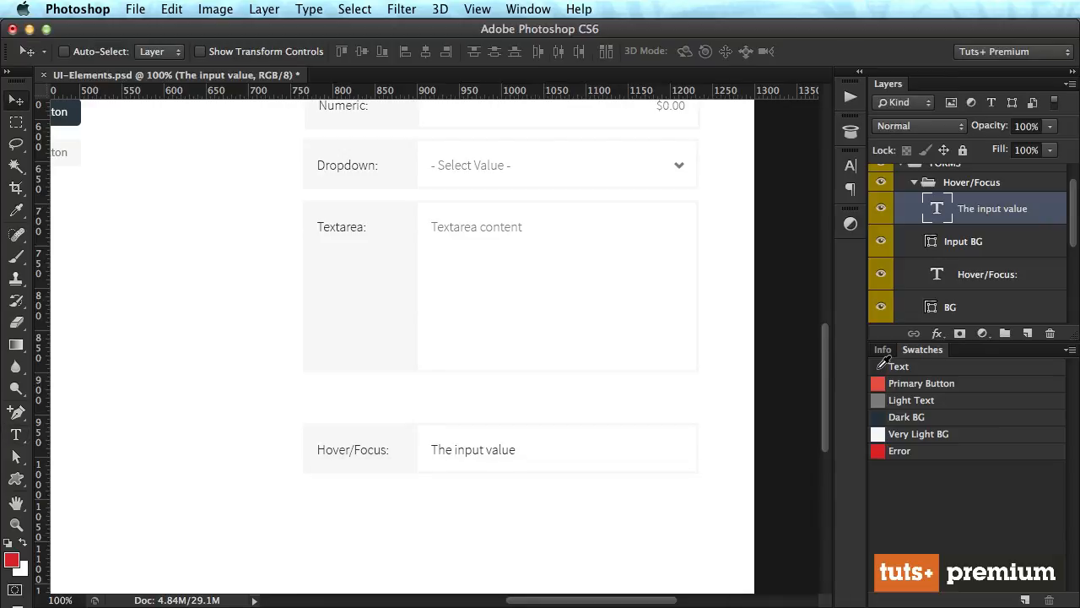
- Darken the fill of the Hover/Focus group's BG shape to a slightly deeper light grey
double_click(932, 245)
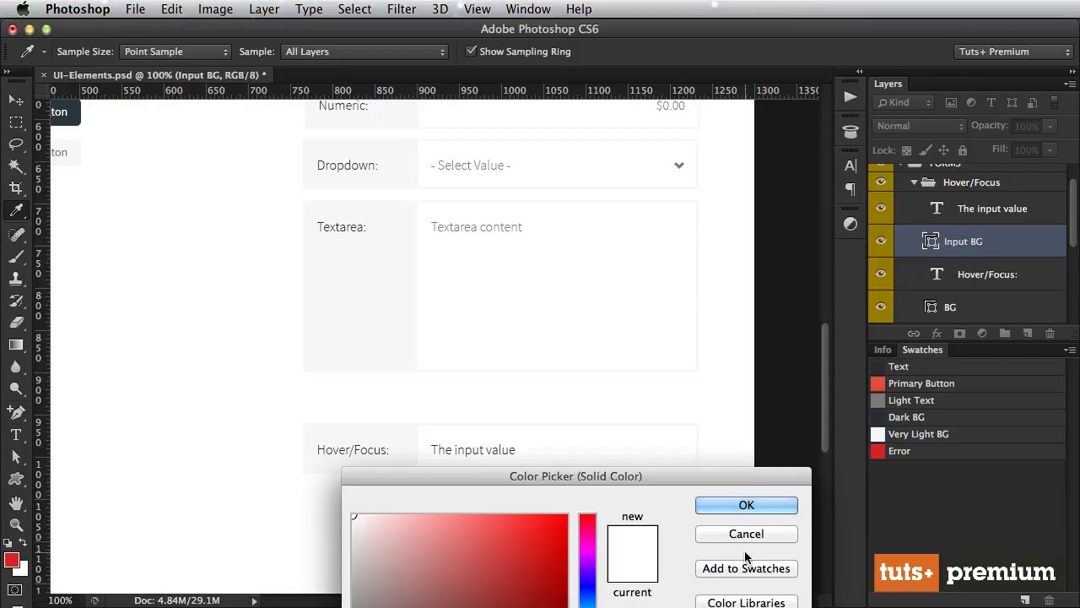
click(747, 535)
double_click(931, 309)
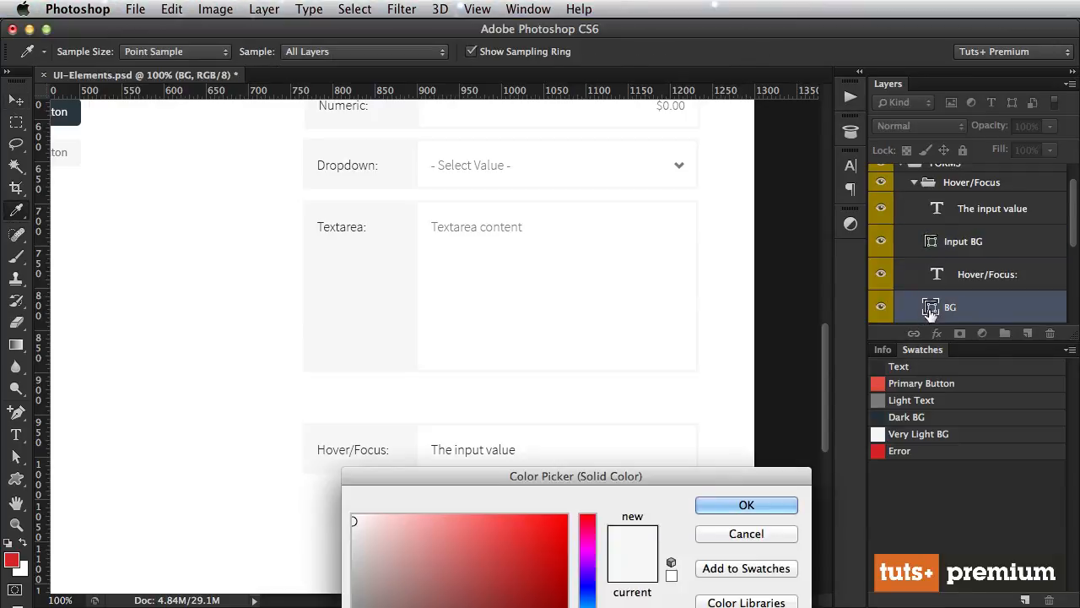
drag(663, 482, 687, 471)
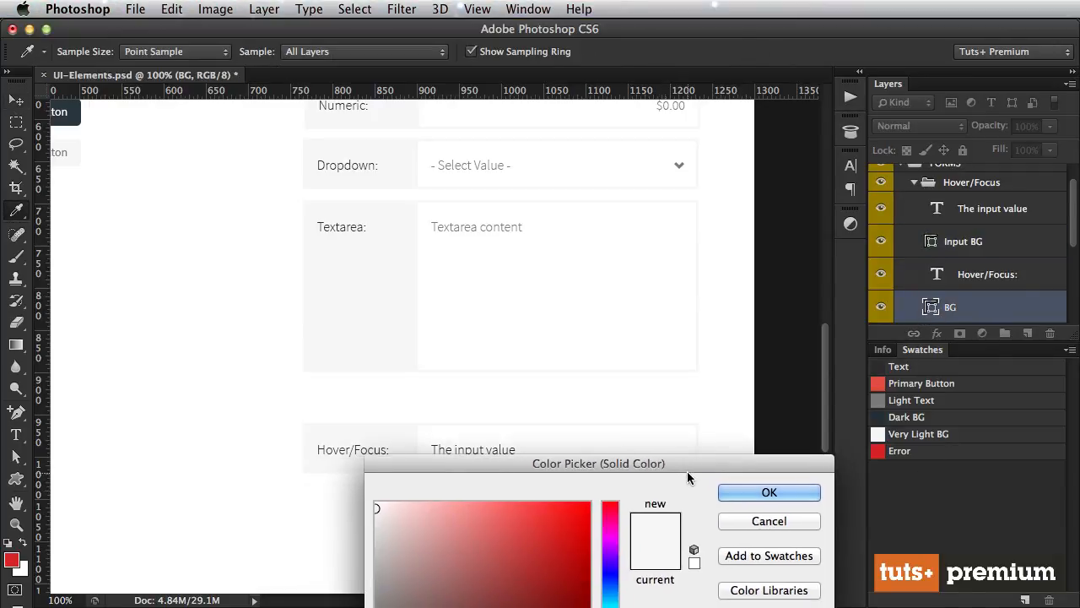
click(377, 516)
drag(377, 515, 377, 518)
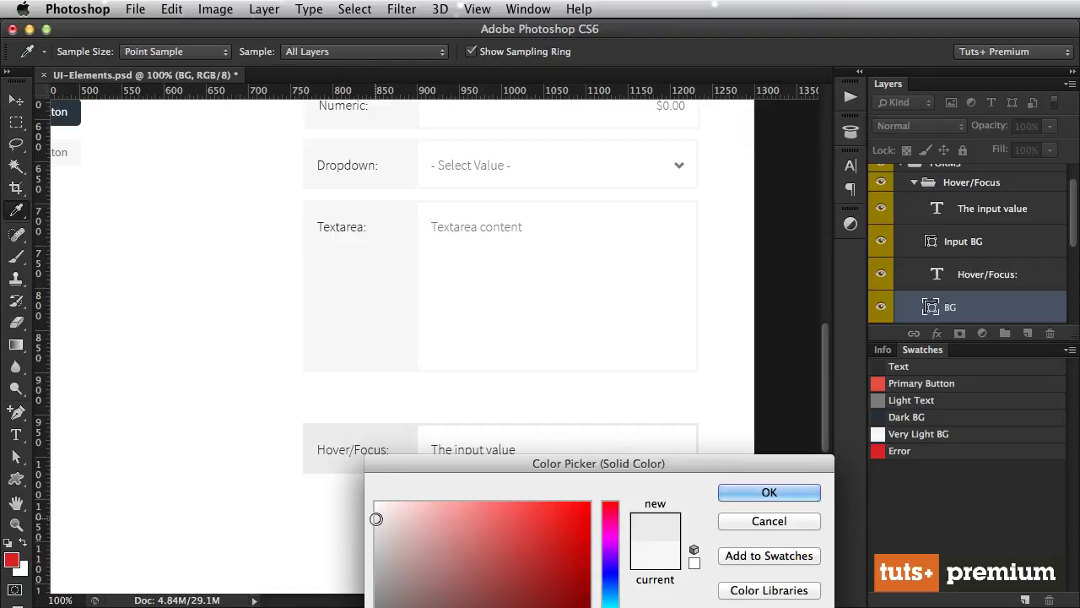
key(Return)
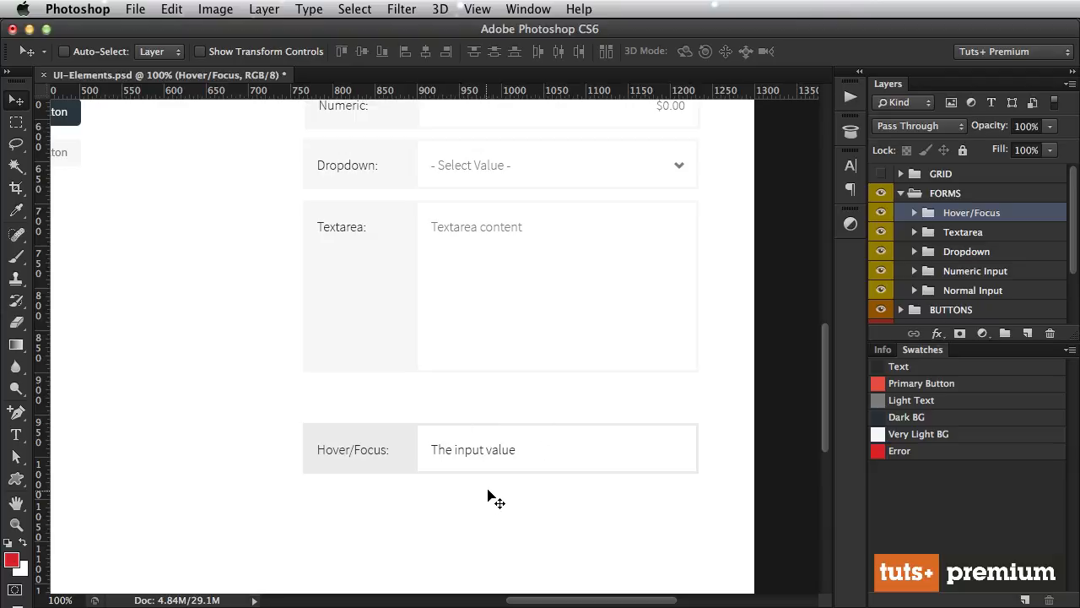
- Duplicate the Hover/Focus group directly below the original and nudge the copy up to align with the grid
drag(490, 481, 489, 518)
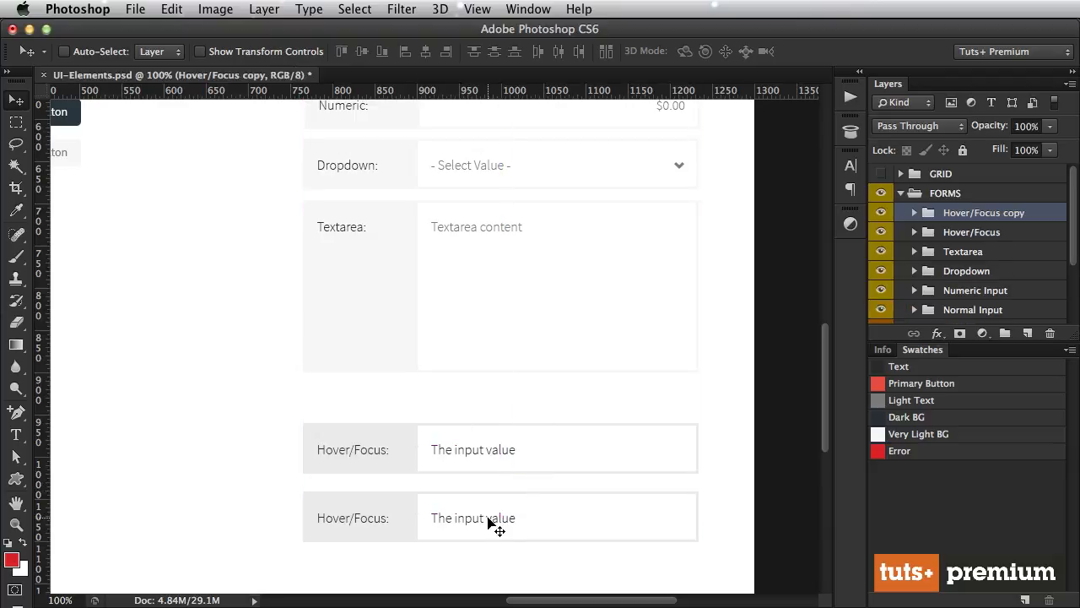
key(ctrl+apostrophe)
key(Up)
key(Up)
key(Up)
key(Up)
key(Up)
key(Up)
key(Up)
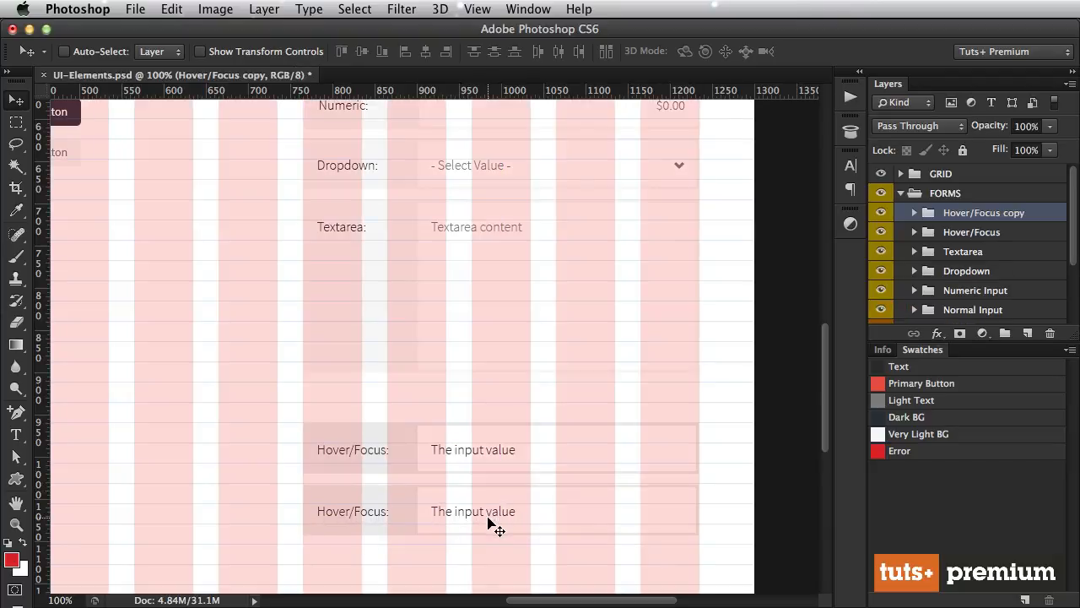
key(super+s)
key(super+apostrophe)
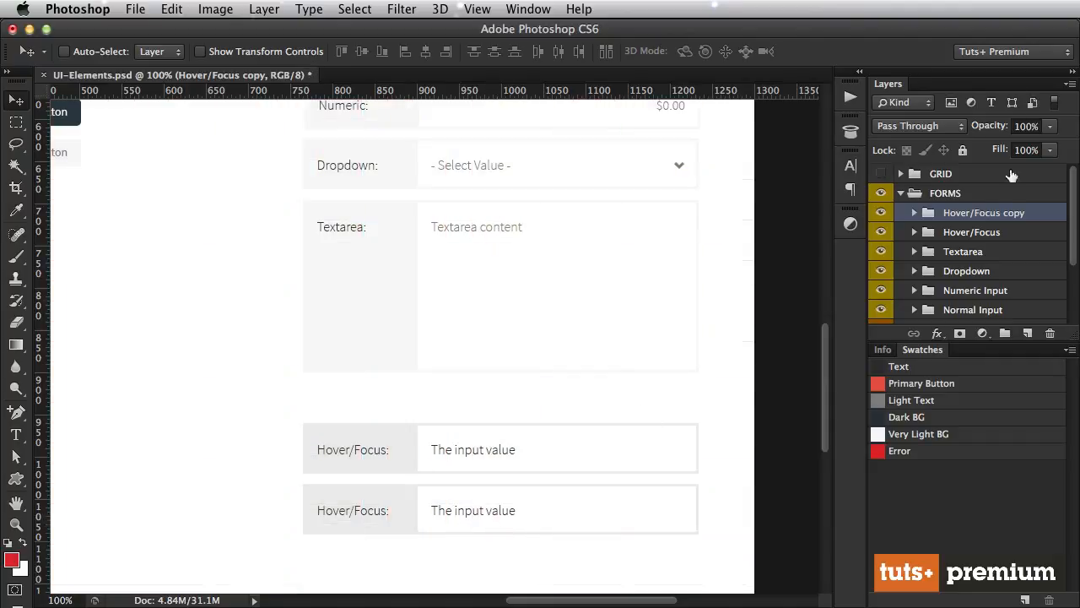
- Rename the Hover/Focus copy group "Error"
double_click(983, 213)
text(Error)
key(Return)
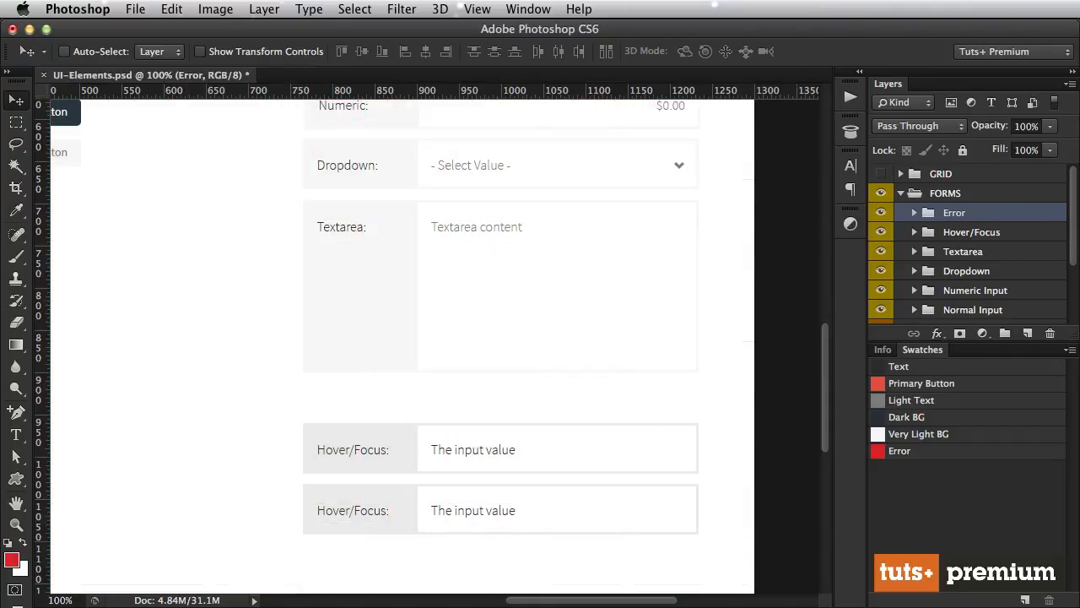
- Recolor both text layers in the Error group, the label and the input value, with the red Error swatch color
click(914, 213)
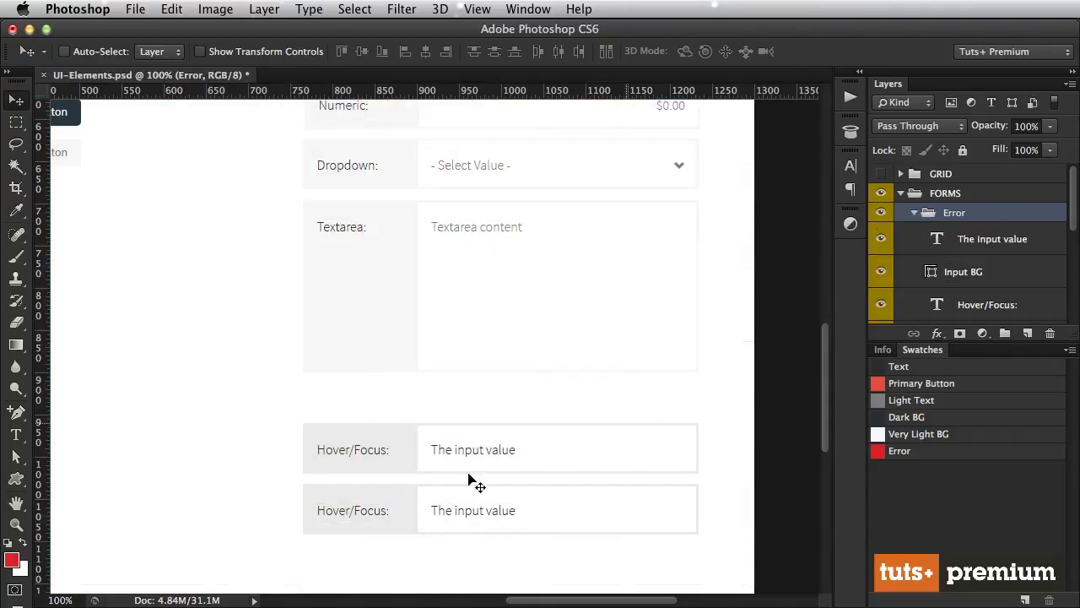
key(t)
click(337, 515)
key(v)
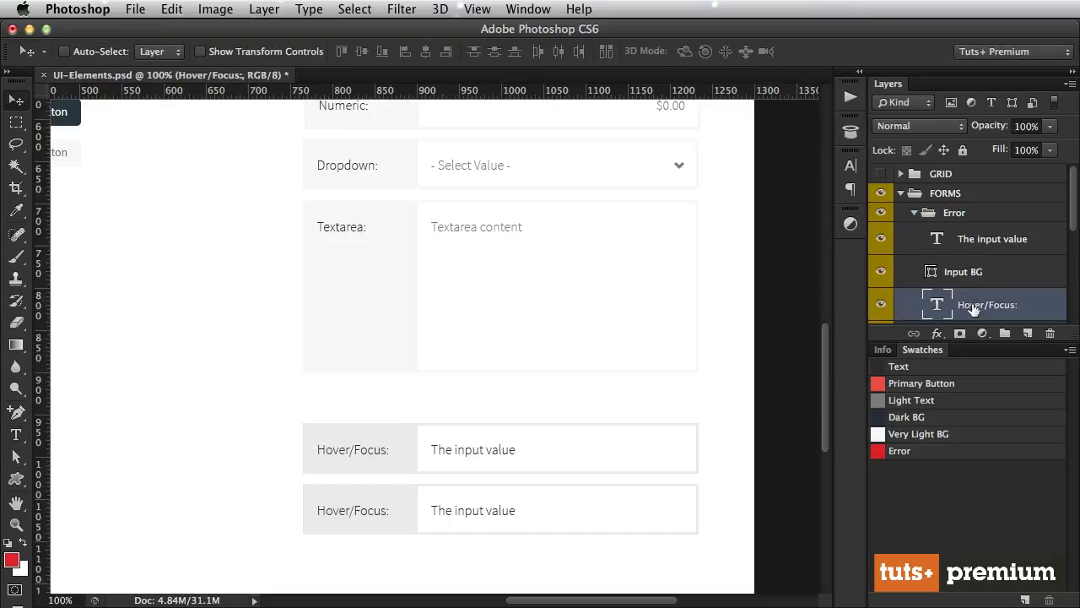
super+click(984, 241)
key(t)
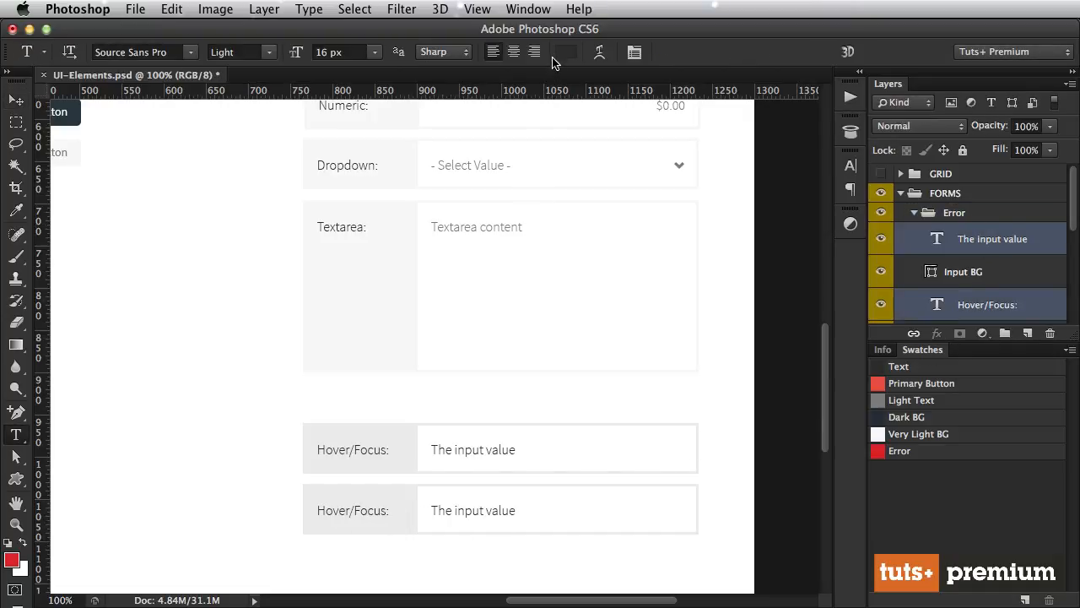
click(575, 55)
click(880, 451)
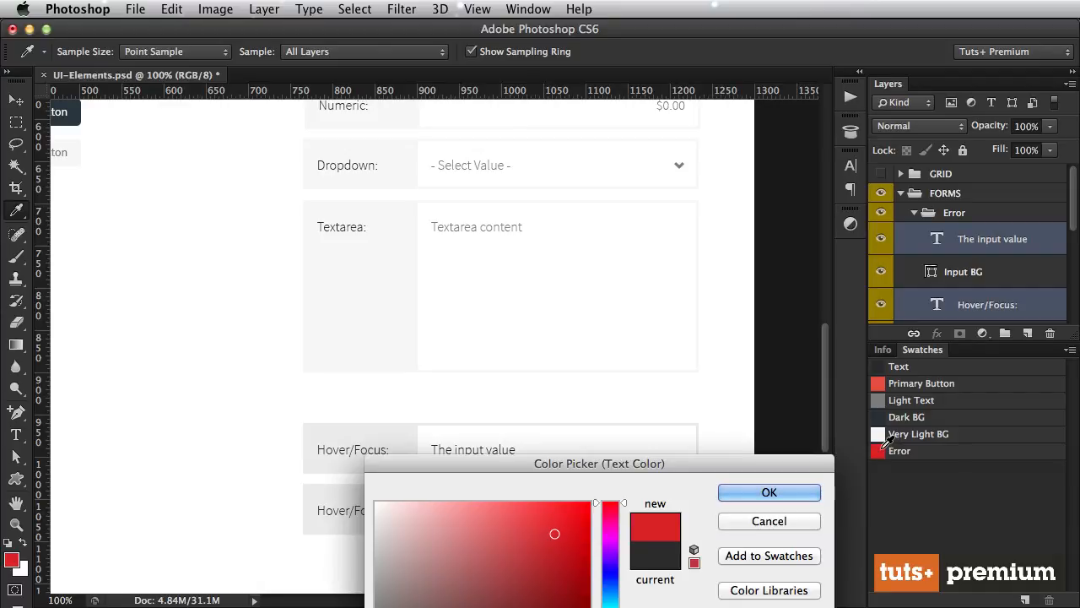
key(Return)
key(v)
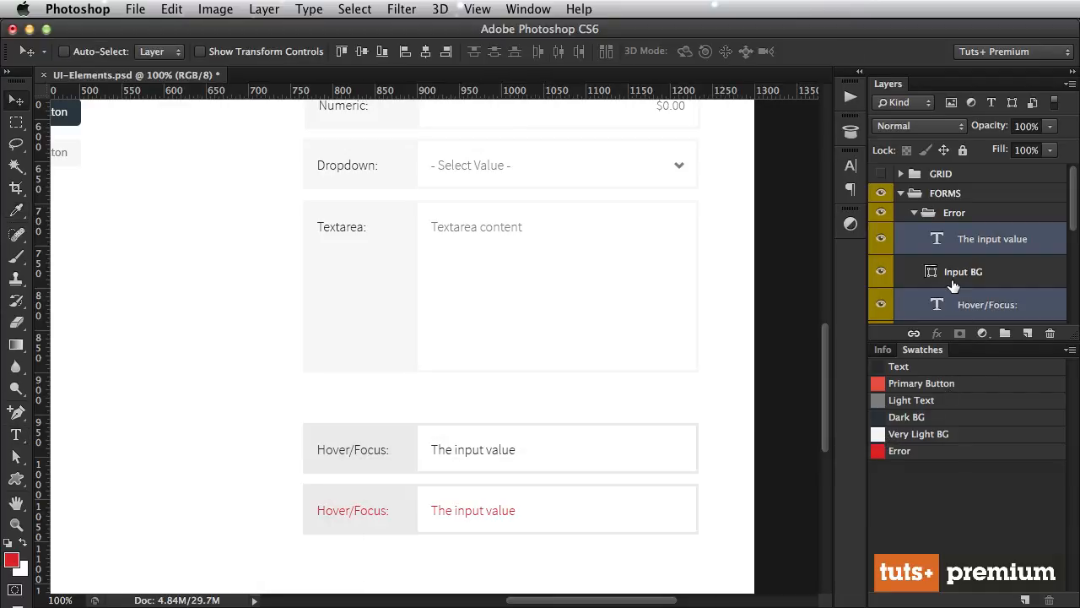
- Change the fill of the Error group's BG shape to light pink, fad4d4
scroll(954, 294, down, 2)
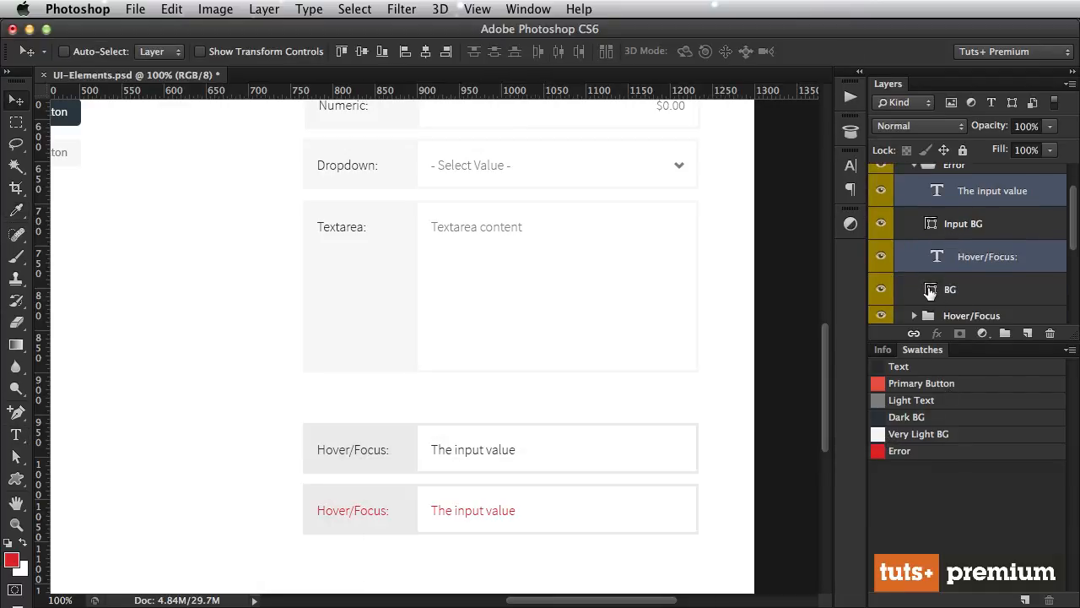
double_click(931, 290)
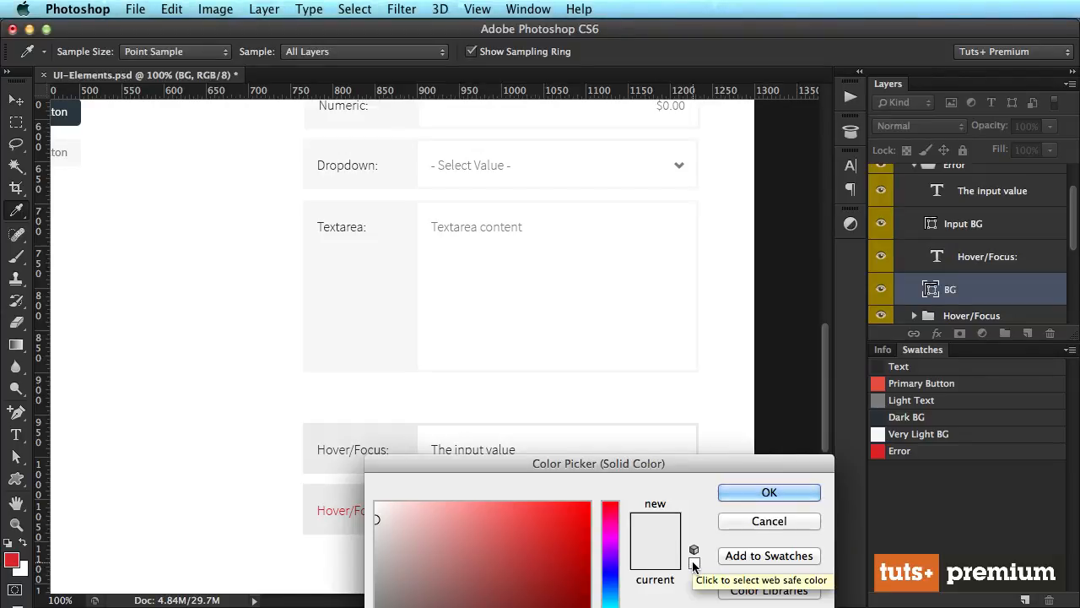
text(ffdddd)
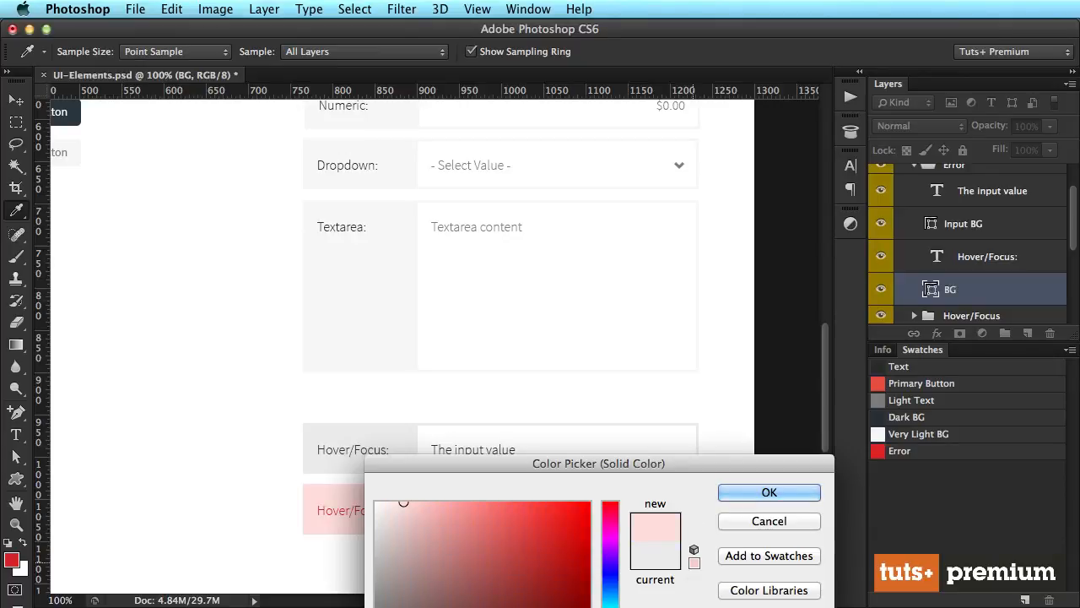
text(fad4d4)
key(Return)
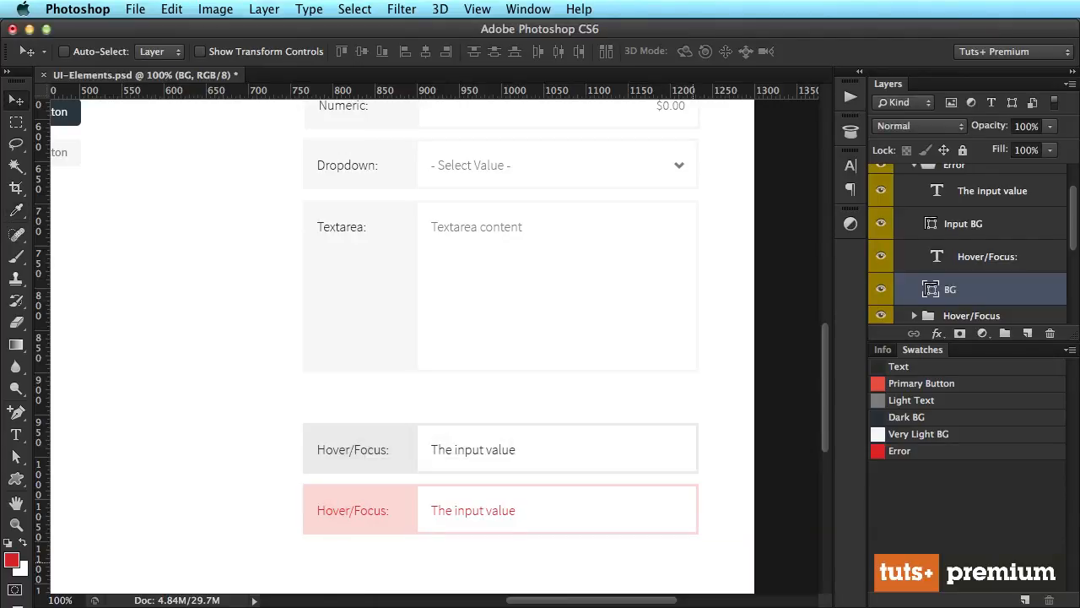
- Save the document and collapse the FORMS group
key(super+s)
scroll(916, 262, up, 3)
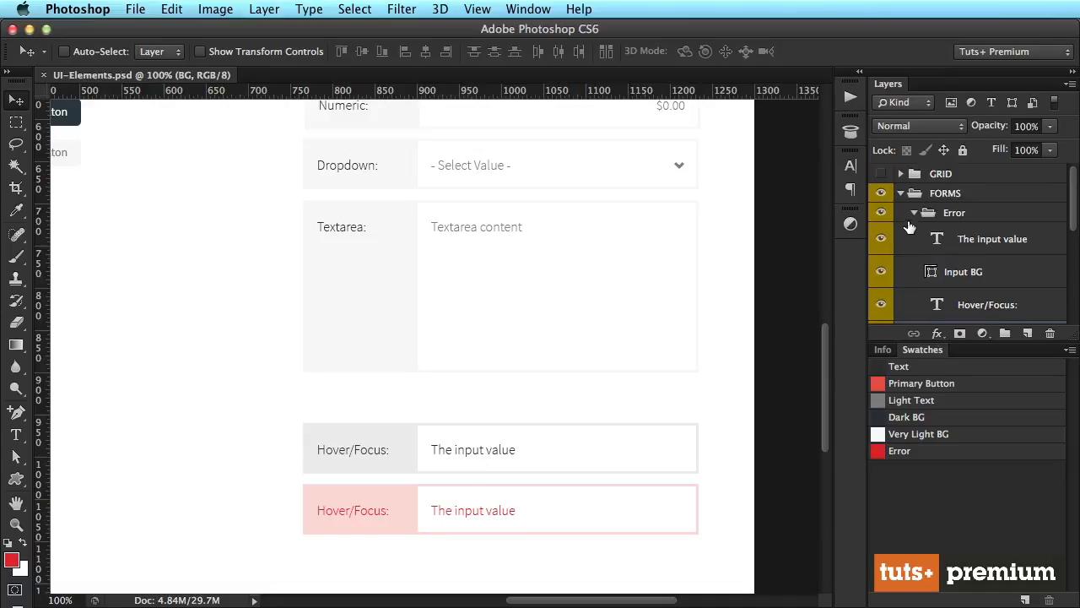
click(900, 193)
- Hide the panels and review the whole UI kit layout at 66.67% zoom, from the logo and headings to the buttons and form fields
key(Tab)
scroll(822, 281, left, 5)
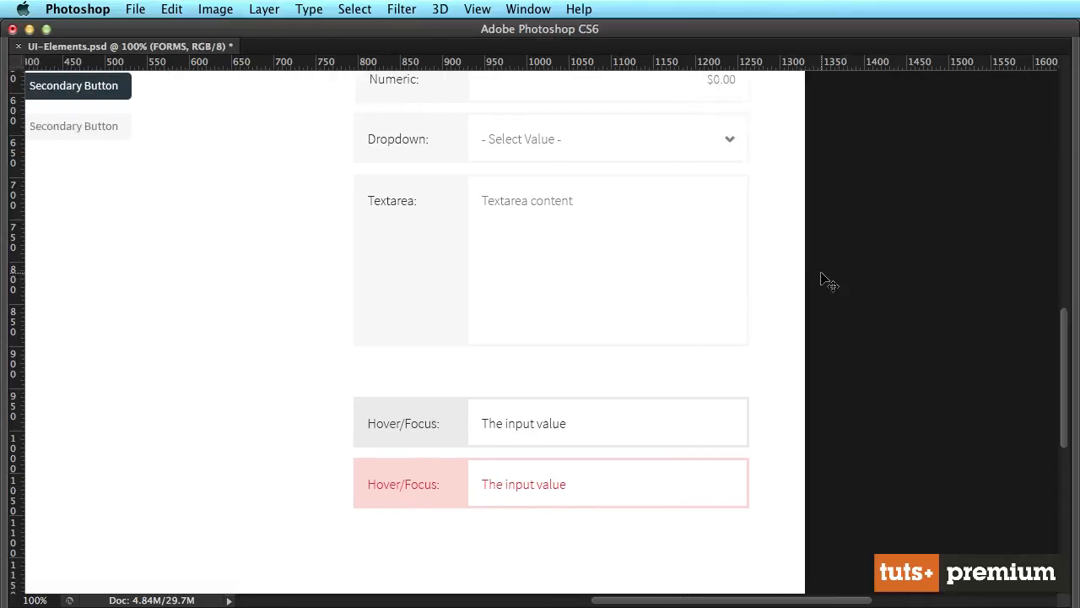
scroll(823, 281, left, 3)
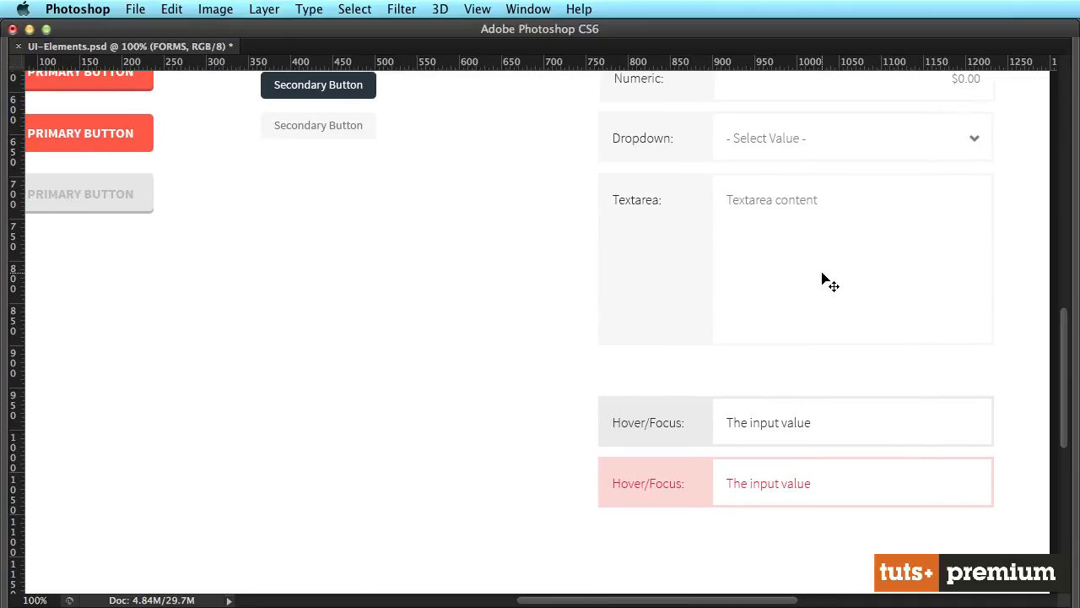
key(super+minus)
scroll(823, 281, up, 10)
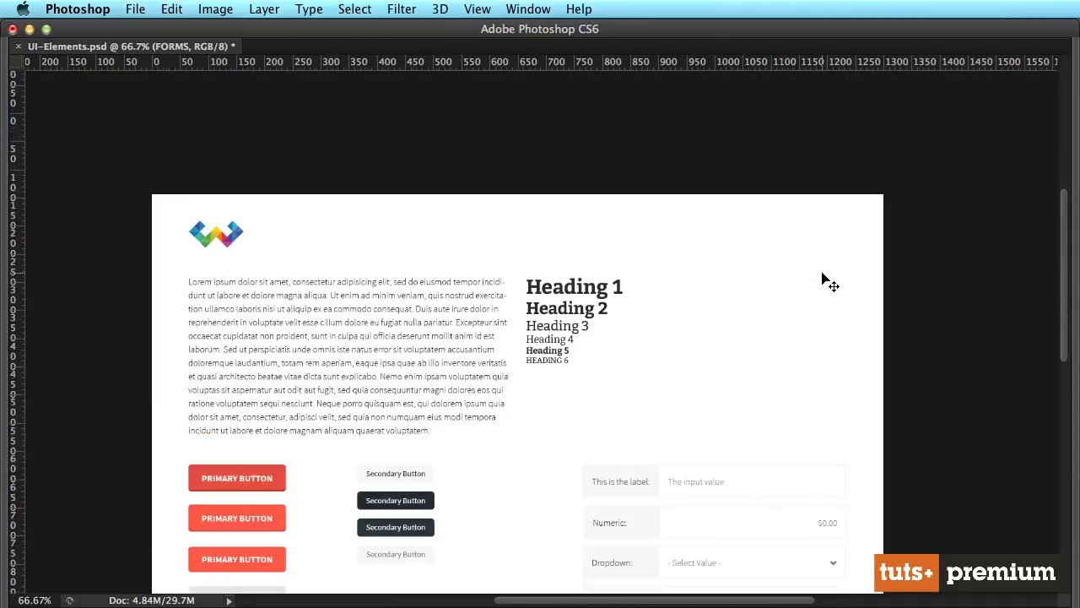
scroll(827, 281, down, 2)
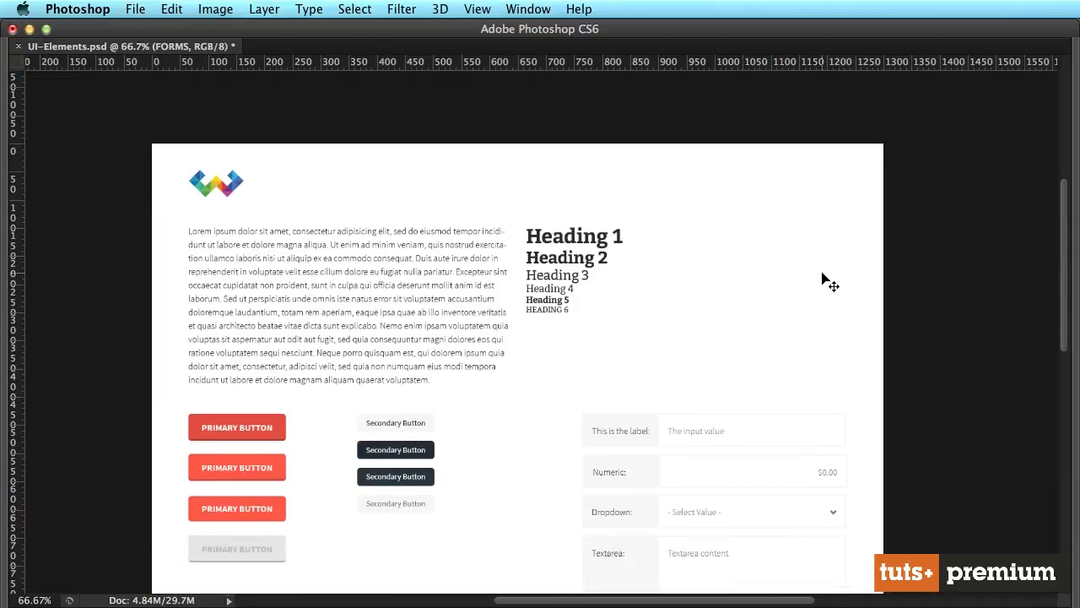